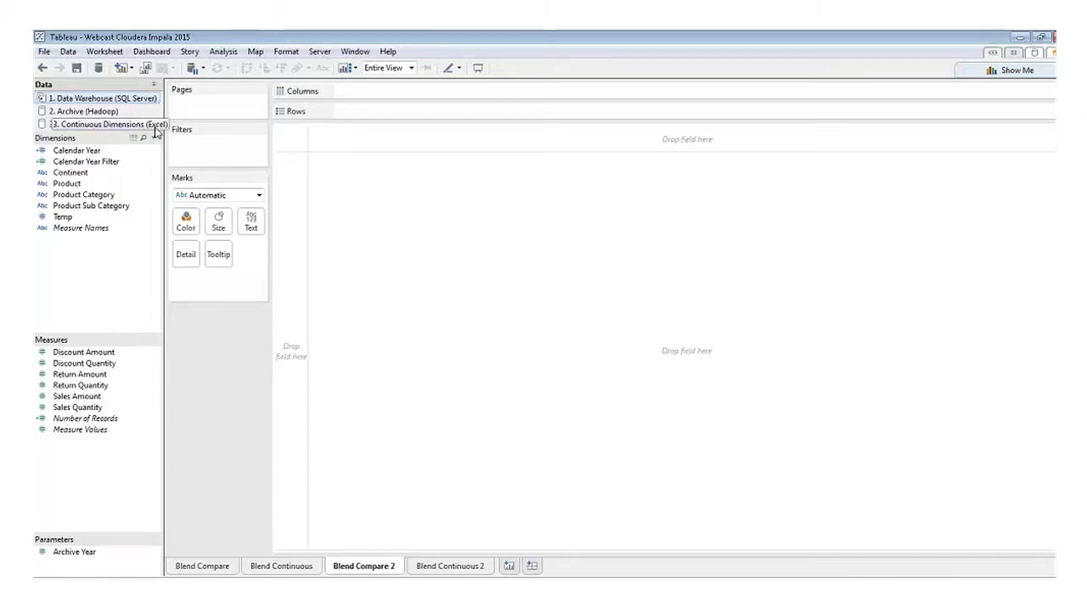
Step: Chart Sales Amount by Product Category from the Data Warehouse source and show a Calendar Year Filter slider limited to 2014
drag(139, 193, 378, 93)
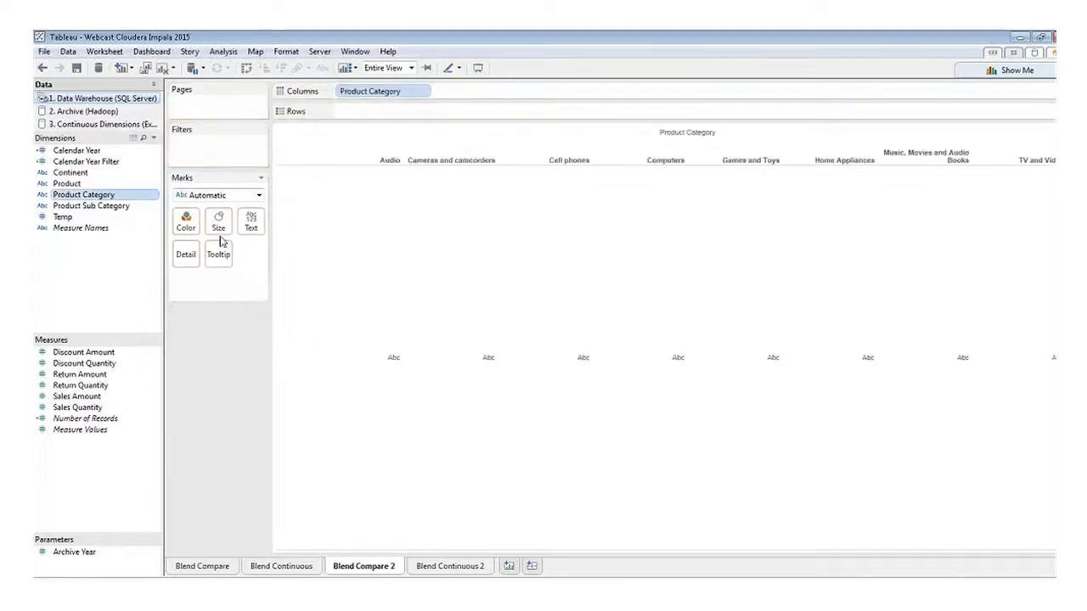
drag(85, 397, 400, 115)
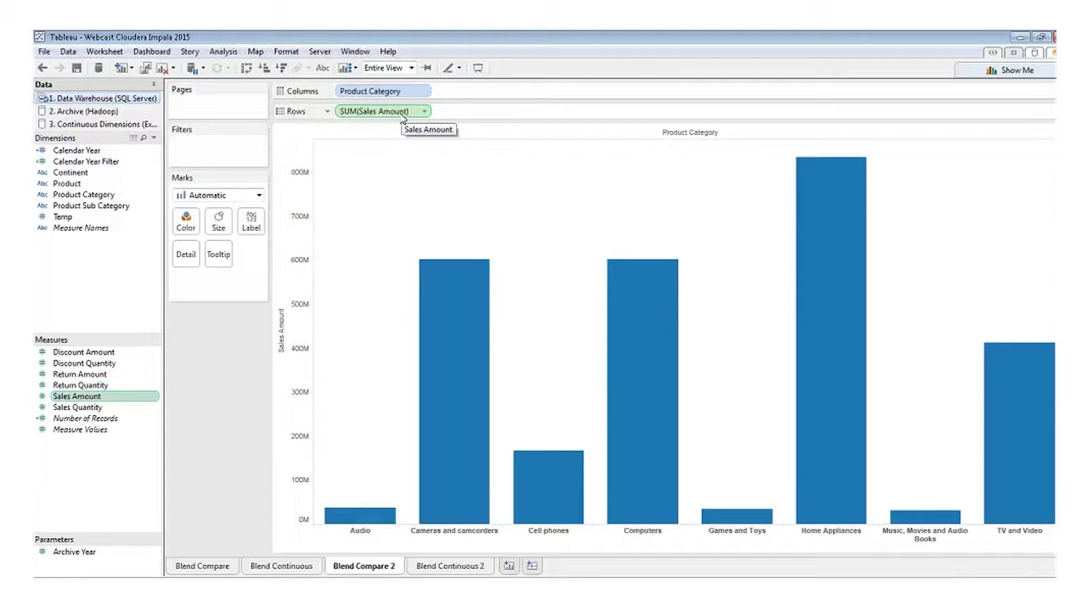
drag(108, 167, 220, 157)
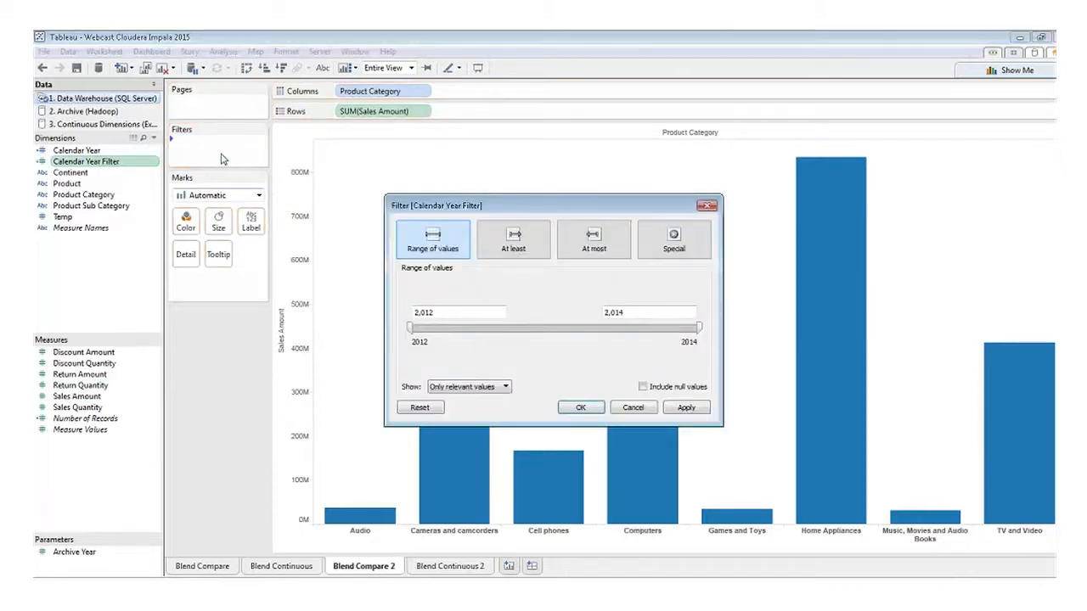
click(580, 408)
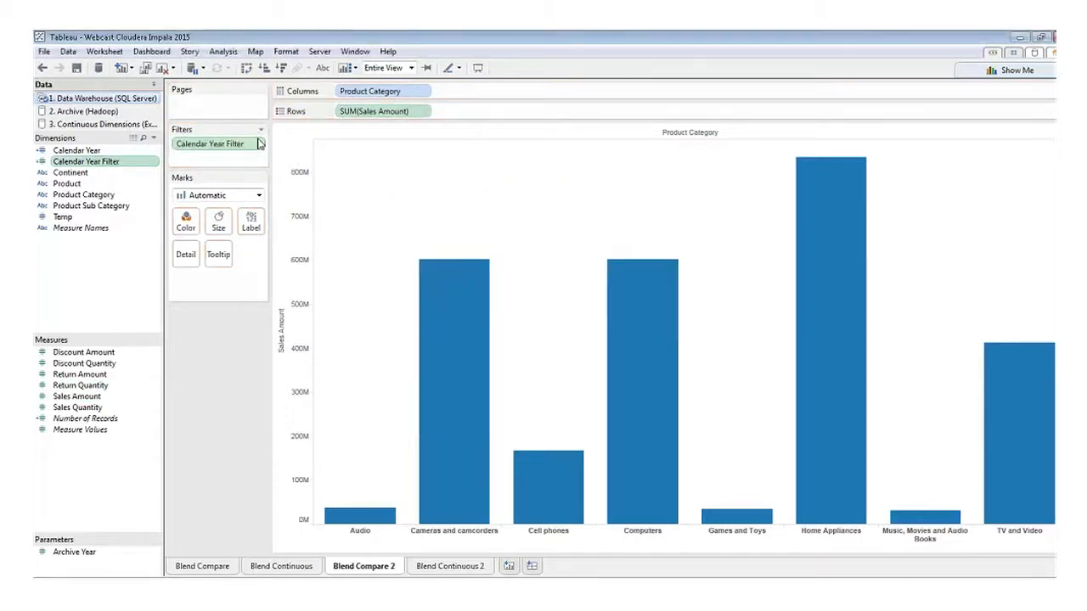
click(260, 144)
click(255, 175)
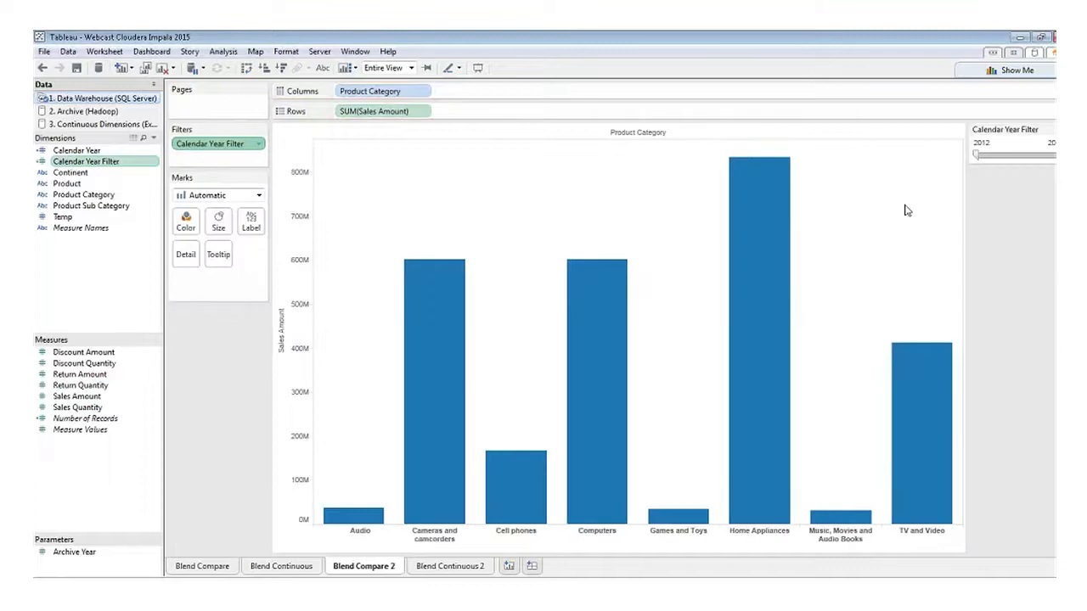
drag(978, 153, 1045, 152)
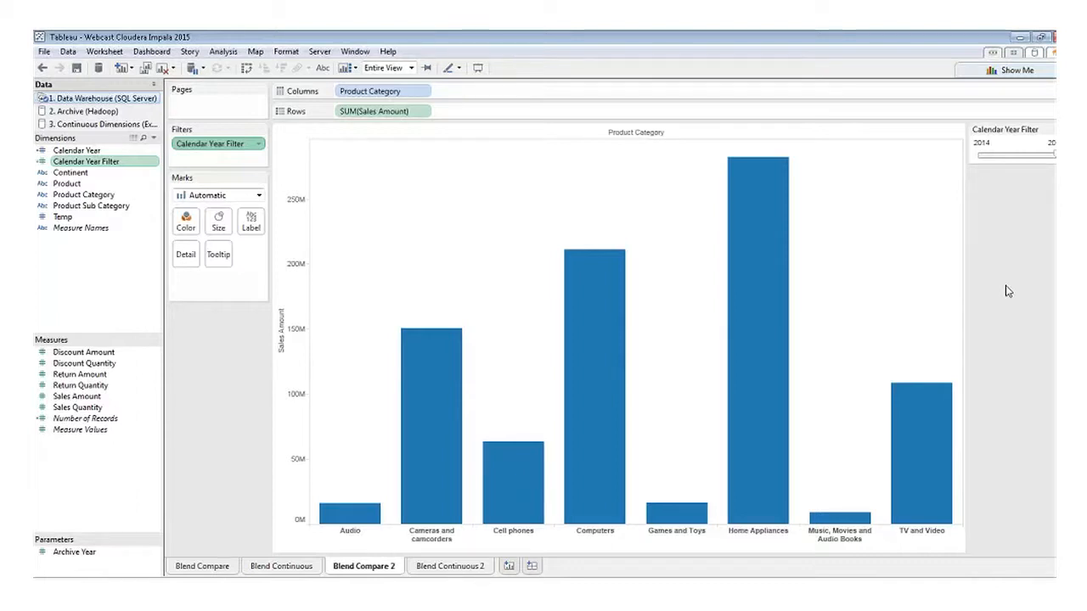
Step: Filter the sheet by the Archive (Hadoop) source's Calendar Year Filter over its full range and show its slider
click(96, 113)
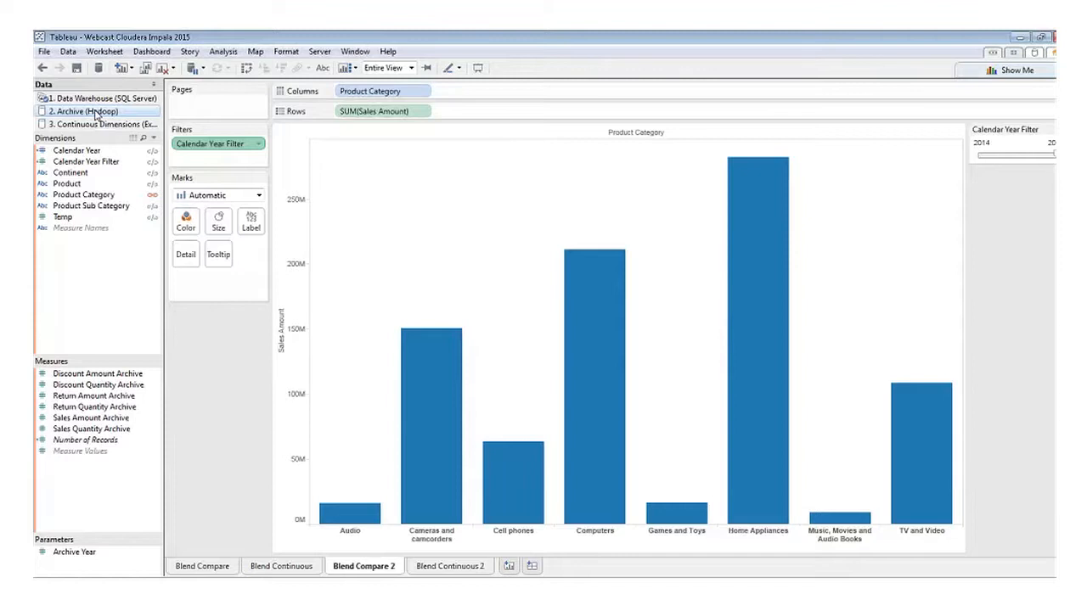
drag(86, 161, 209, 162)
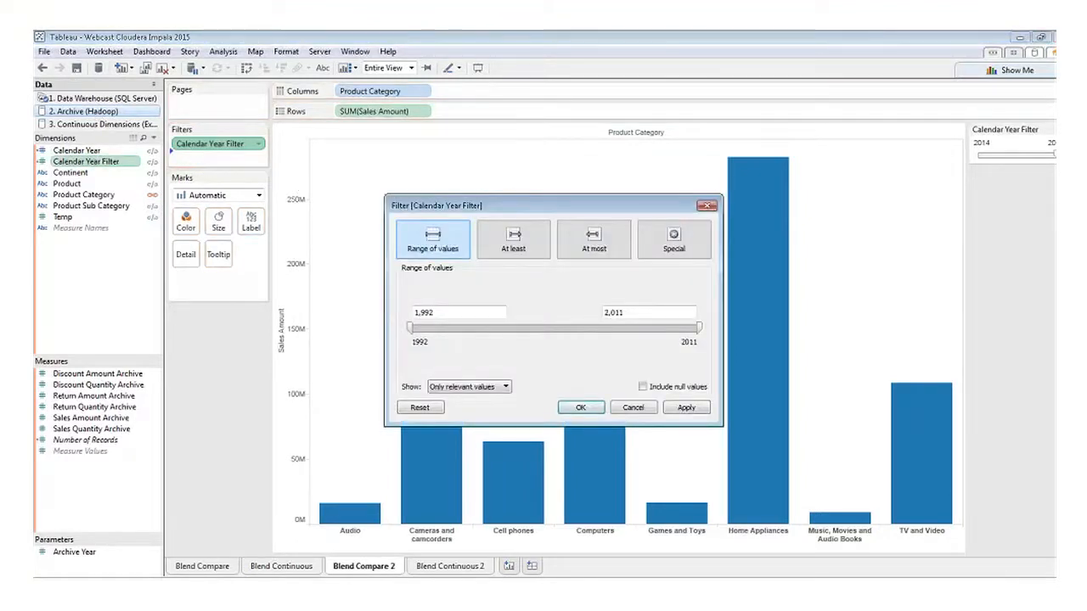
click(584, 410)
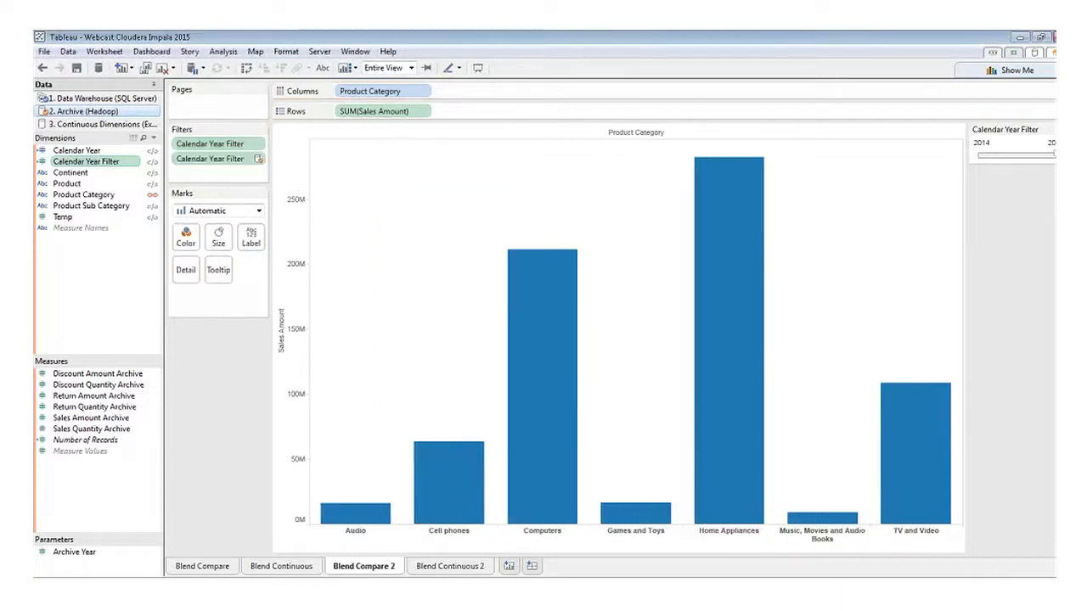
click(259, 158)
click(289, 184)
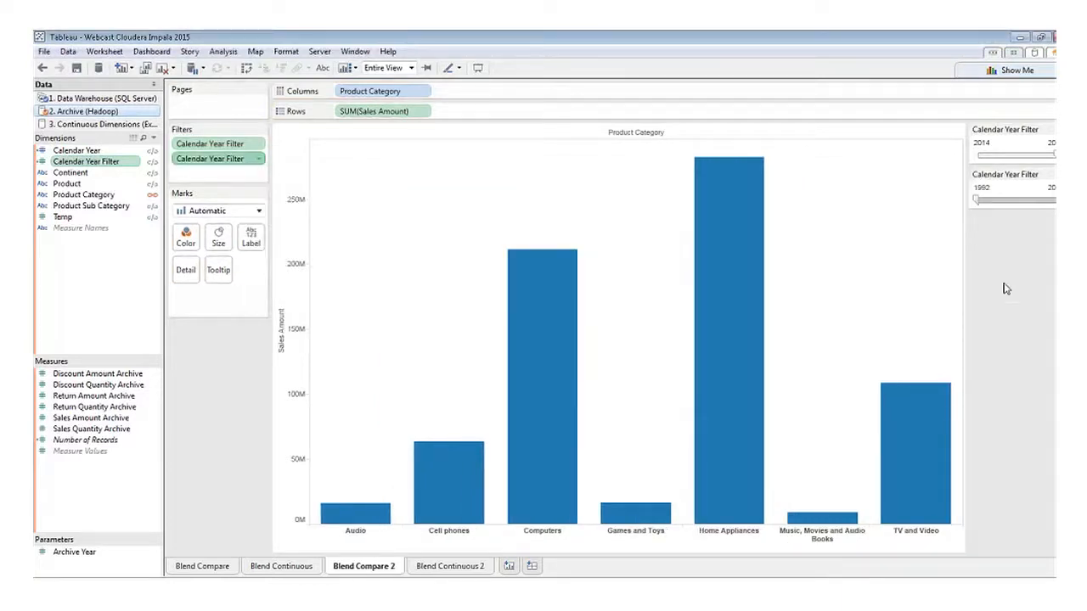
Step: Restrict the archive's Calendar Year Filter to 2009 as both start and end year
drag(977, 202, 1045, 198)
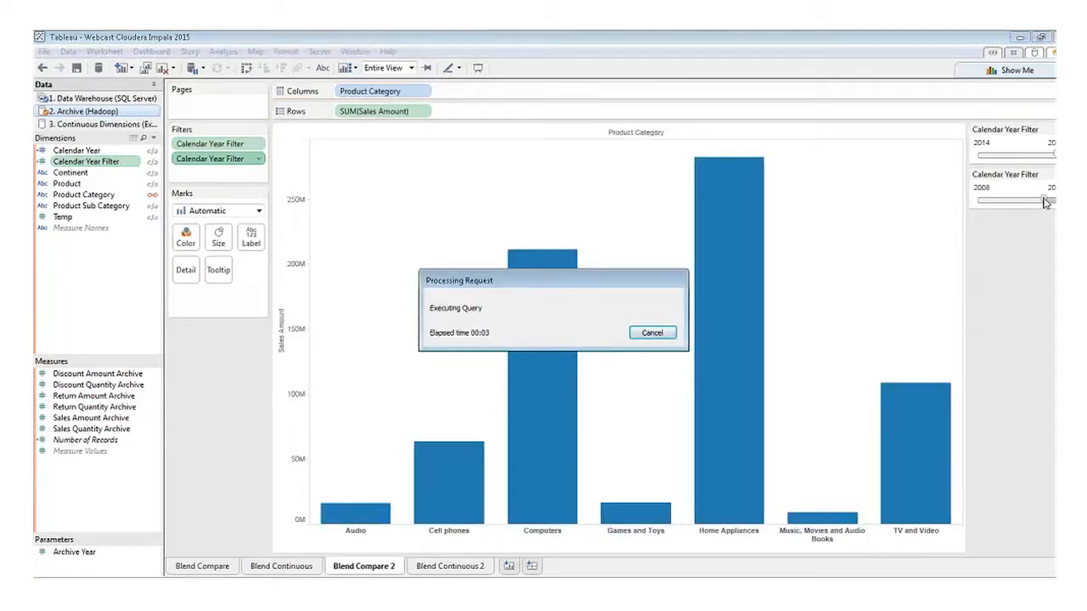
click(1050, 188)
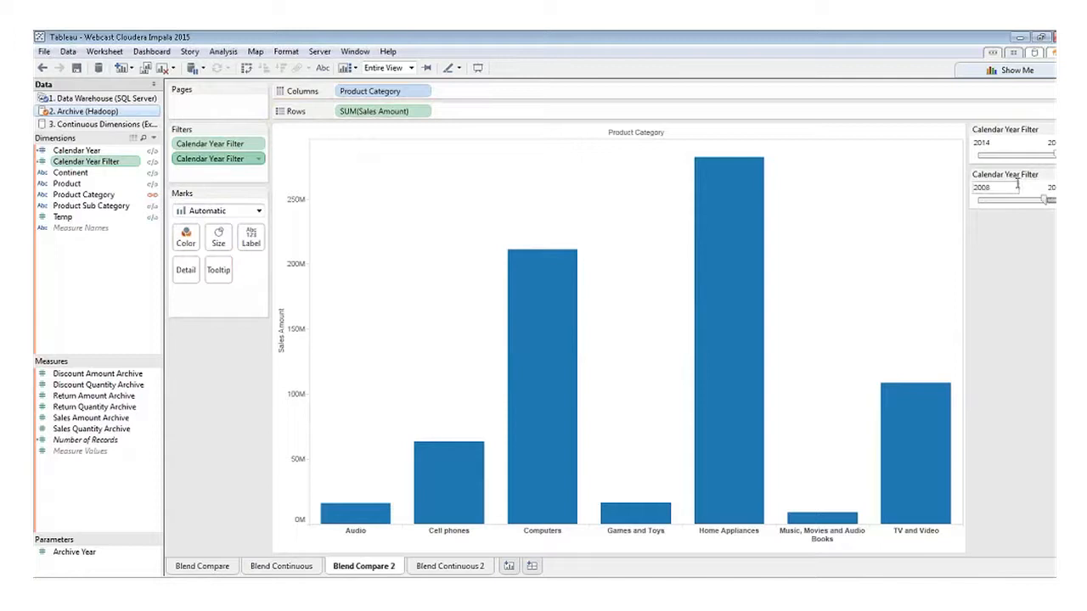
text(2009)
click(988, 187)
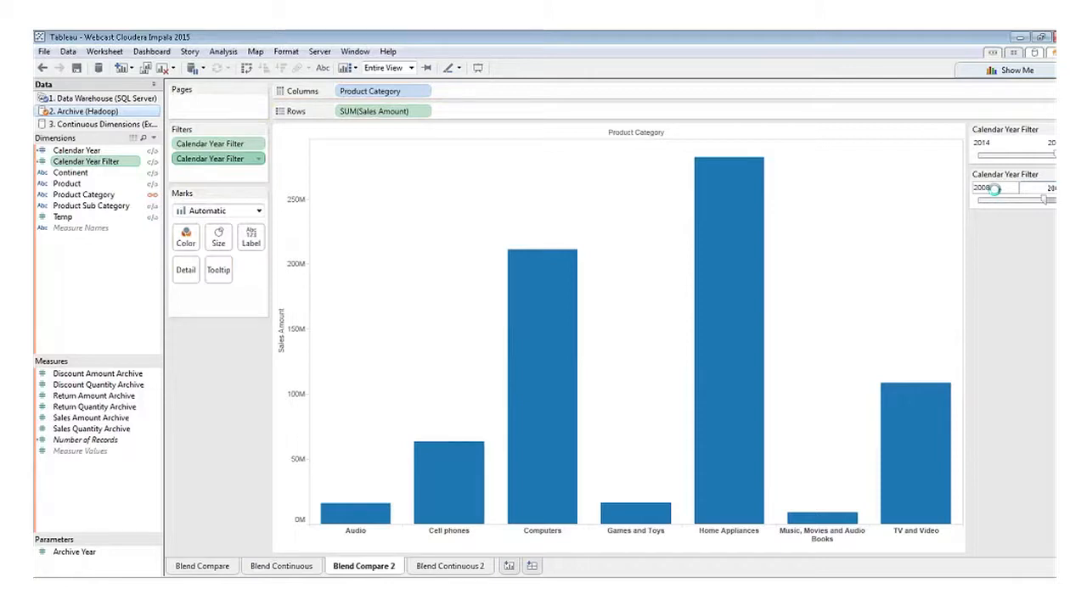
click(984, 188)
click(981, 186)
key(Return)
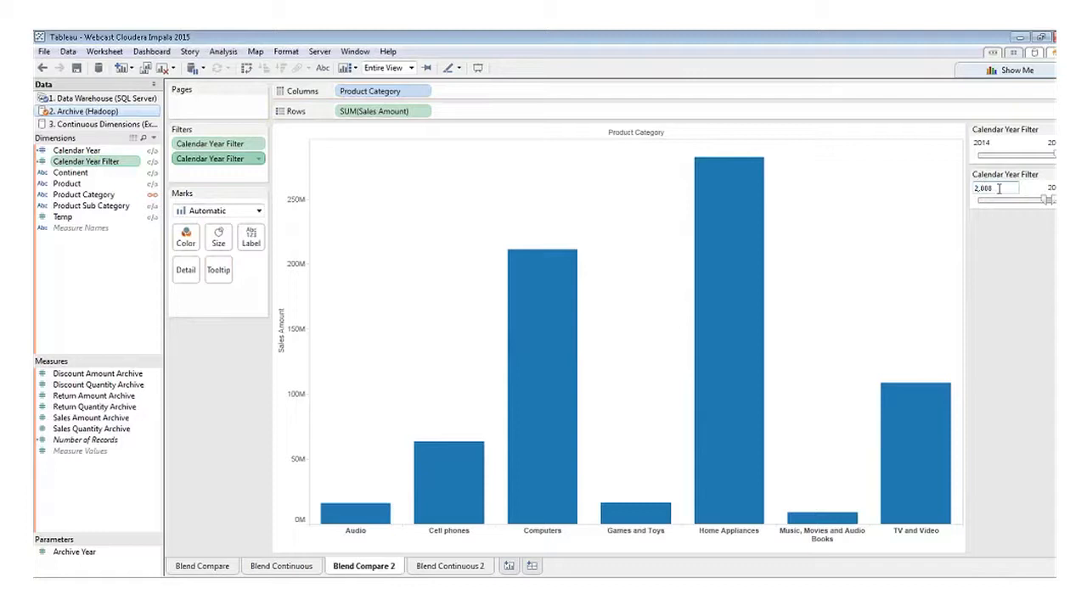
key(BackSpace)
text(9)
key(Return)
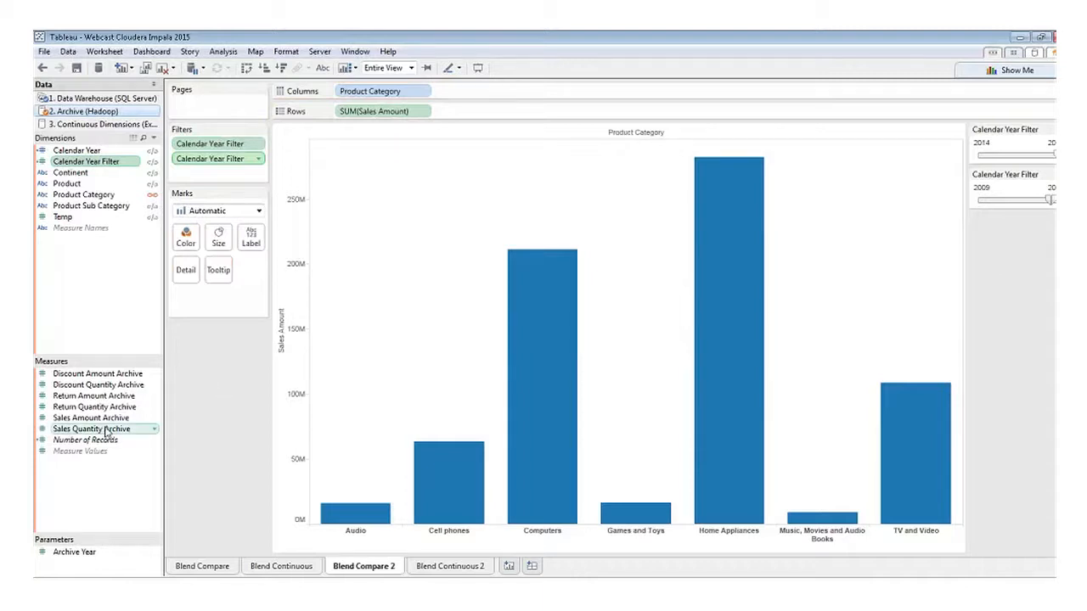
Step: Add Sales Amount Archive to the rows and convert the chart to side-by-side bars
click(103, 420)
mouse_move(103, 427)
mouse_down()
mouse_move(235, 360)
mouse_move(487, 136)
mouse_move(494, 116)
mouse_up()
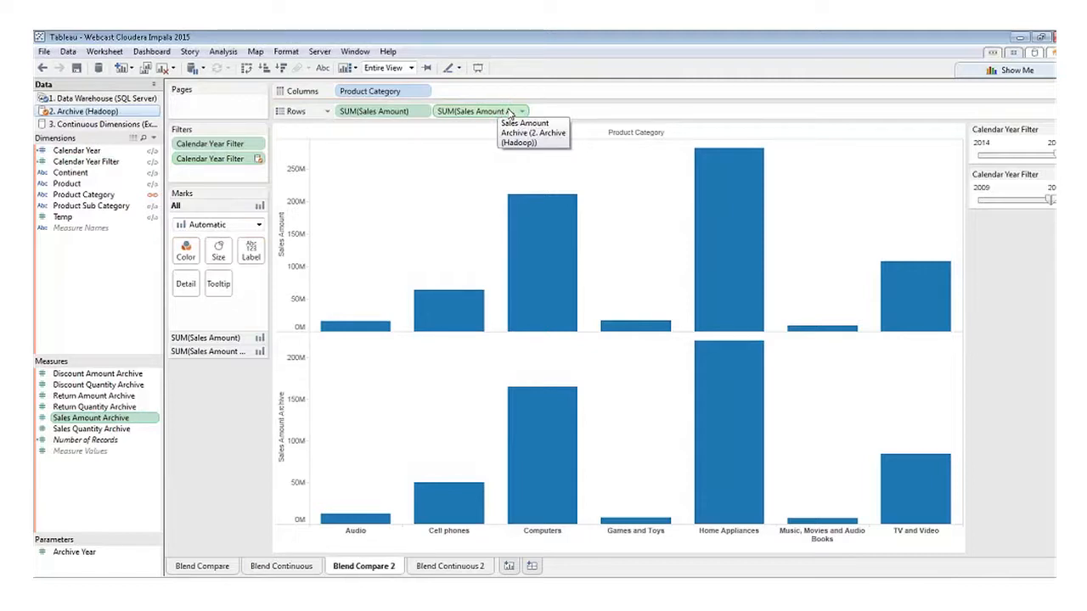
click(1019, 69)
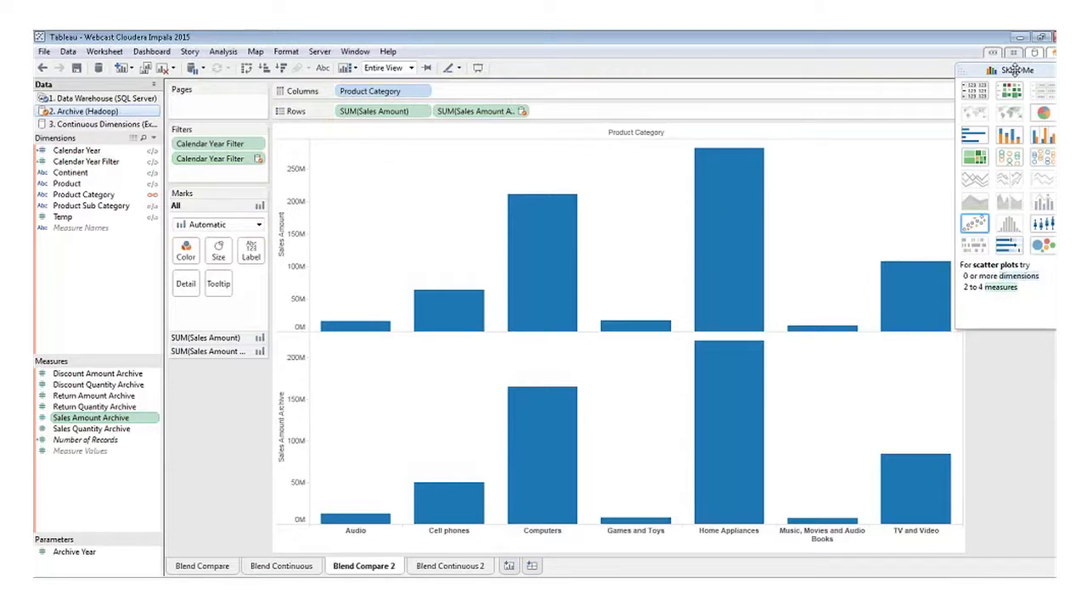
click(1042, 138)
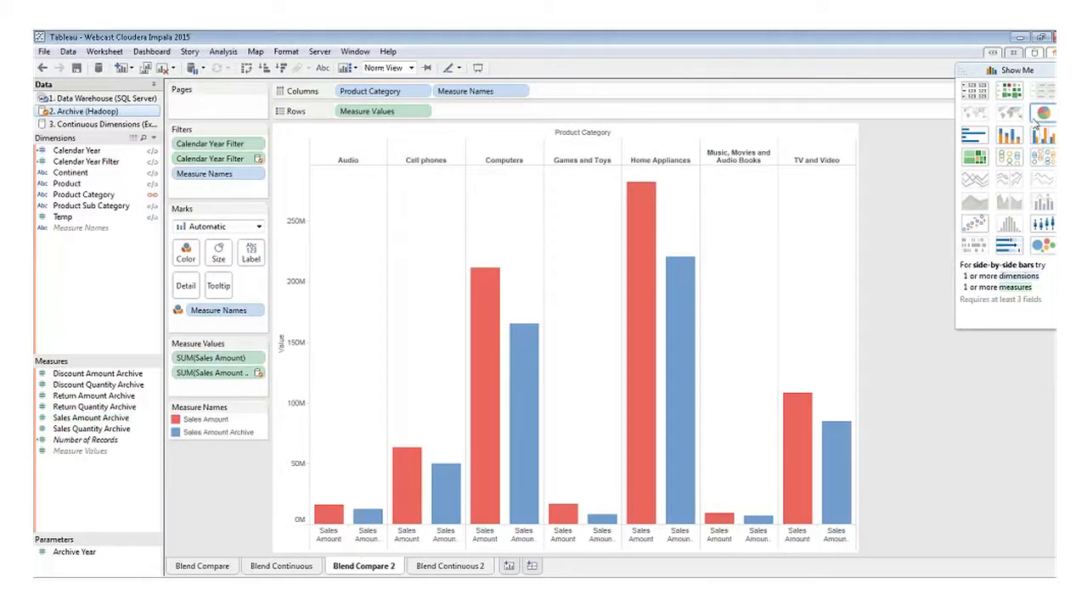
click(1012, 73)
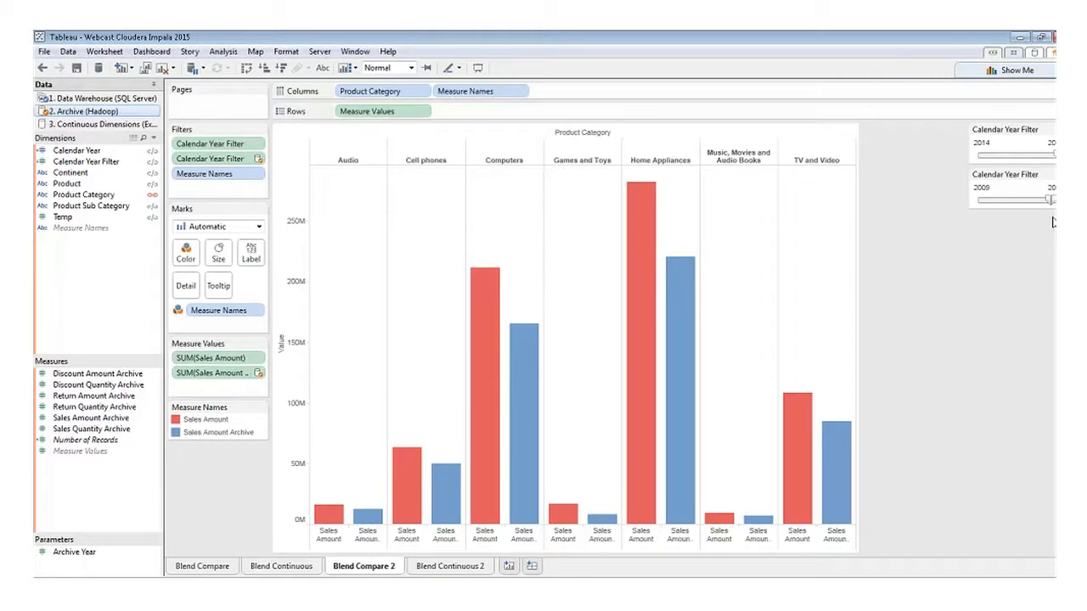
Step: On the Blend Continuous 2 sheet, list Calendar Year from the Continuous Dimensions source in the rows
click(456, 567)
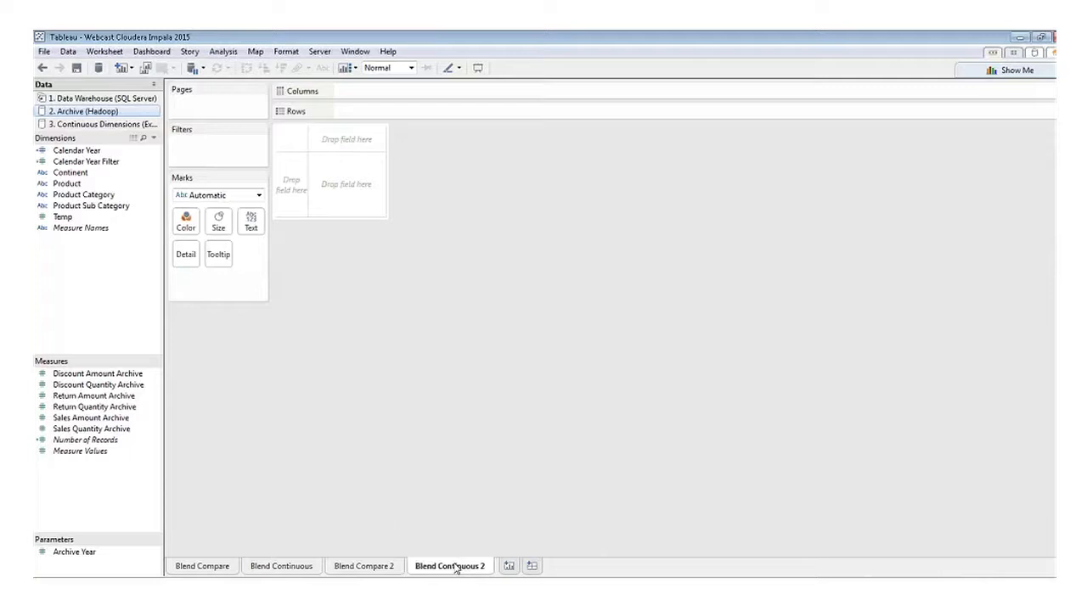
click(134, 124)
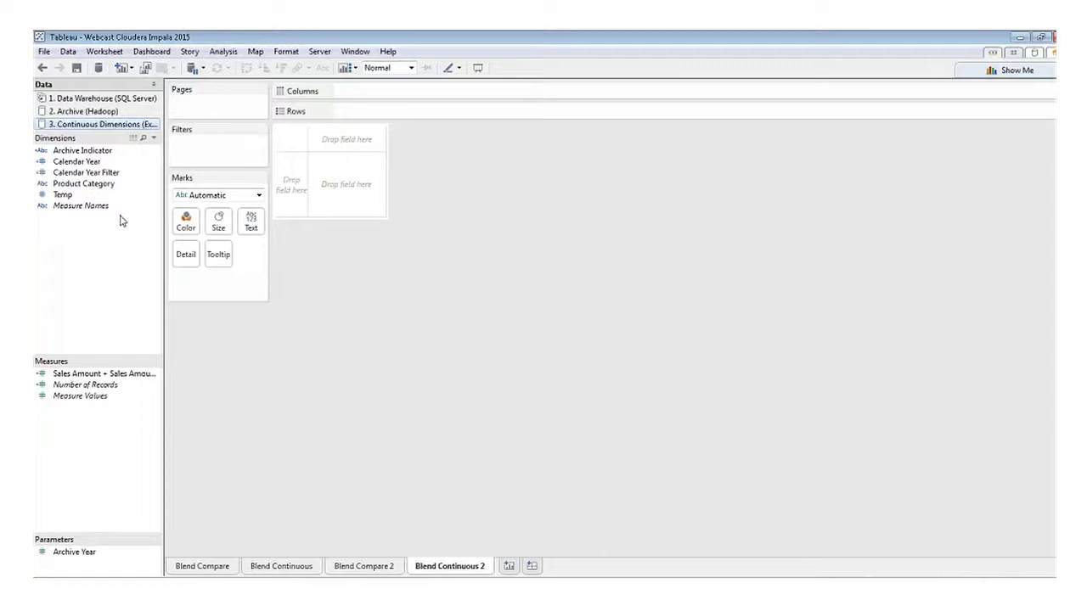
click(97, 163)
drag(98, 163, 371, 117)
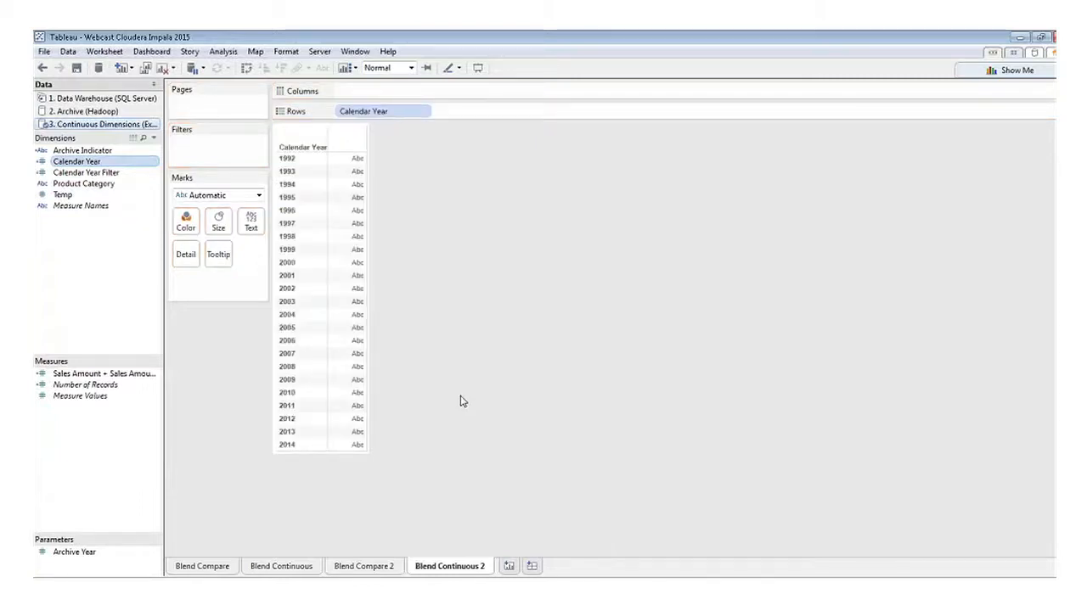
Step: Compare Calendar Year from the Archive and Data Warehouse sources beside the Excel years, and remove both added fields from the rows
click(88, 112)
drag(87, 158, 435, 113)
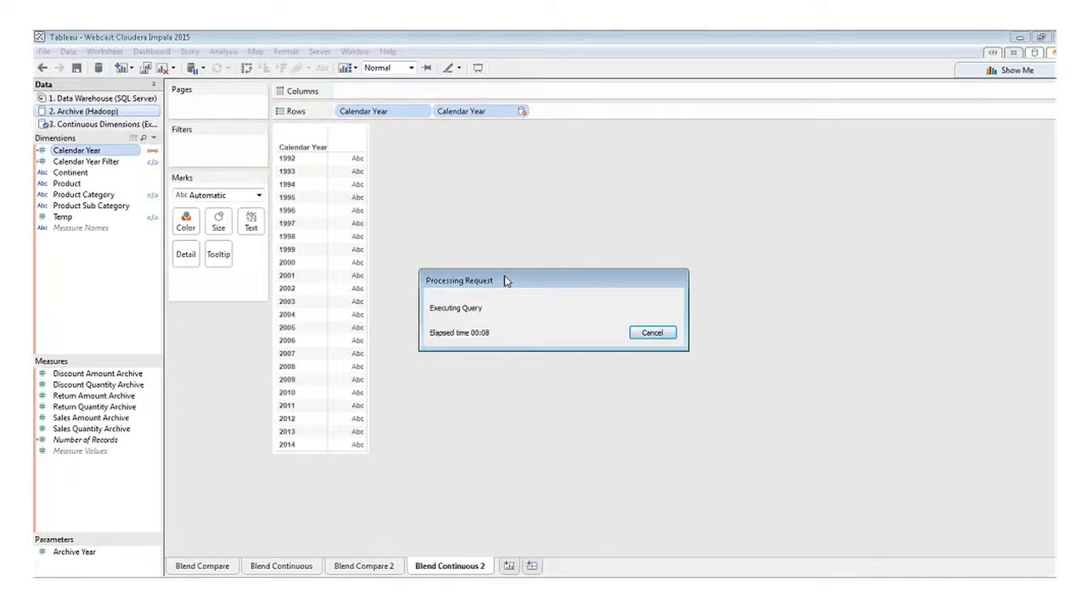
click(109, 99)
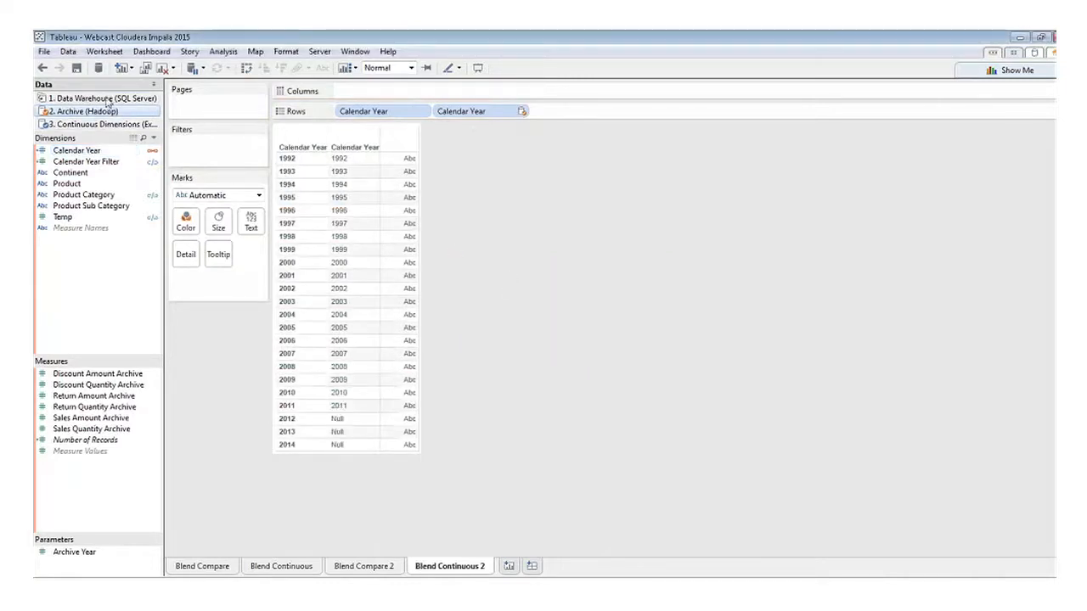
drag(76, 150, 560, 111)
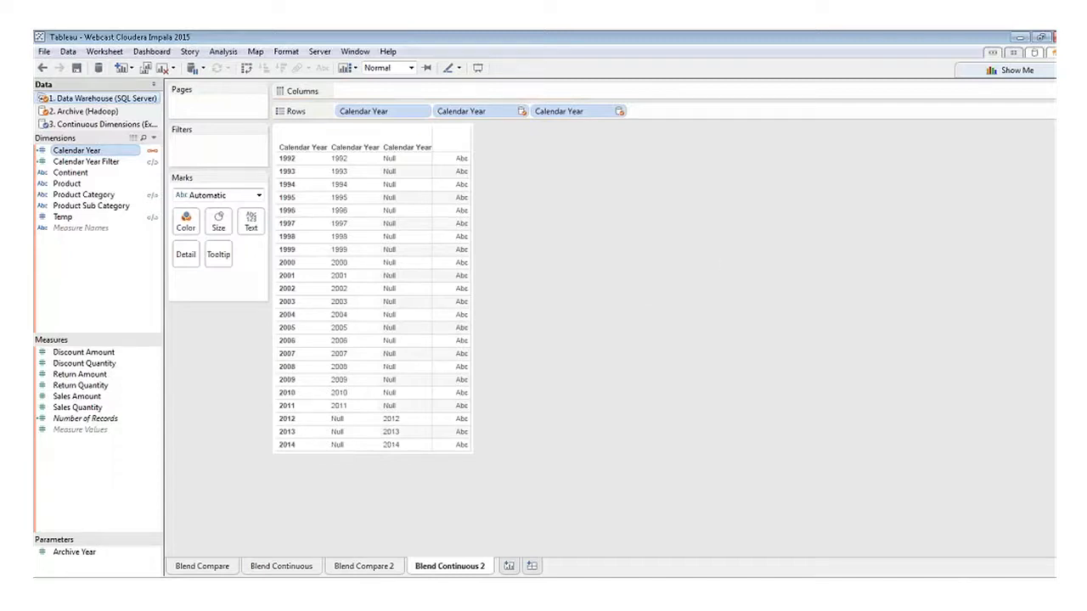
drag(479, 119, 488, 140)
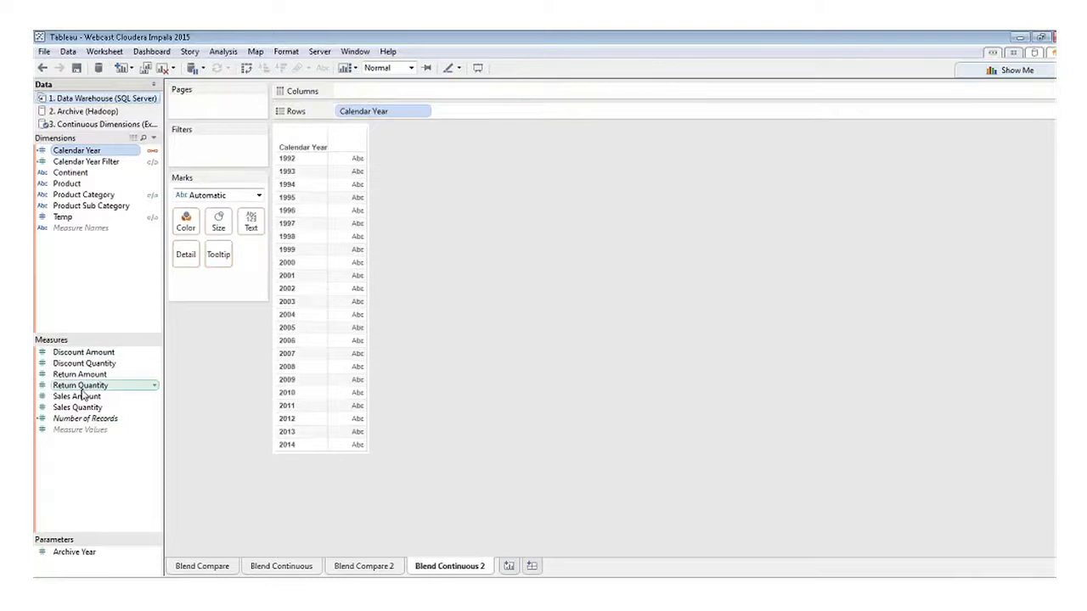
Step: Lay out the Excel source's Product Category ahead of Calendar Year across the columns and fit the sheet to Entire View
click(95, 124)
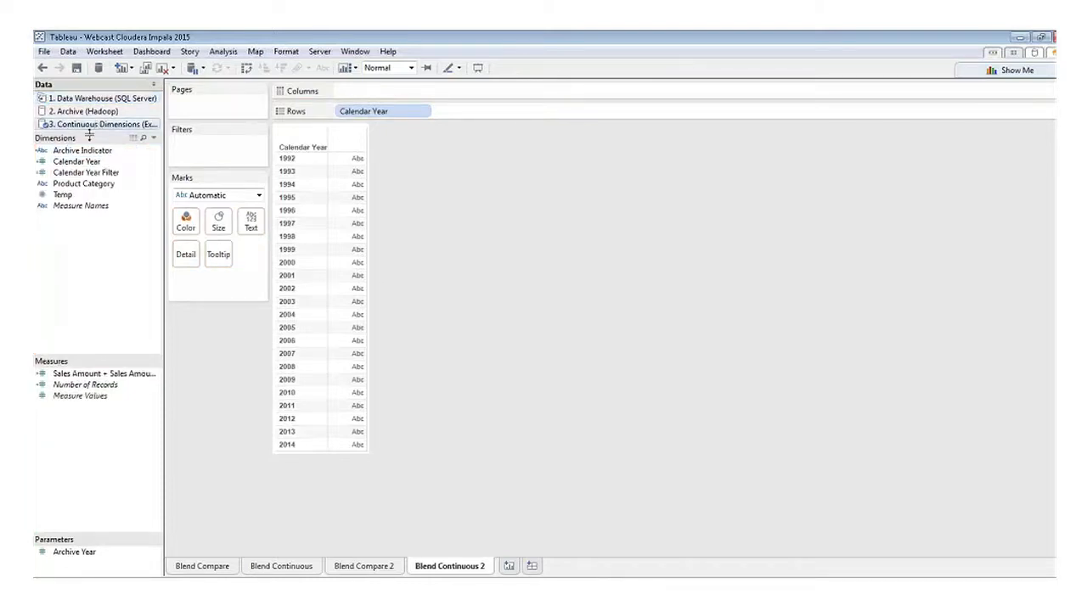
drag(83, 185, 338, 113)
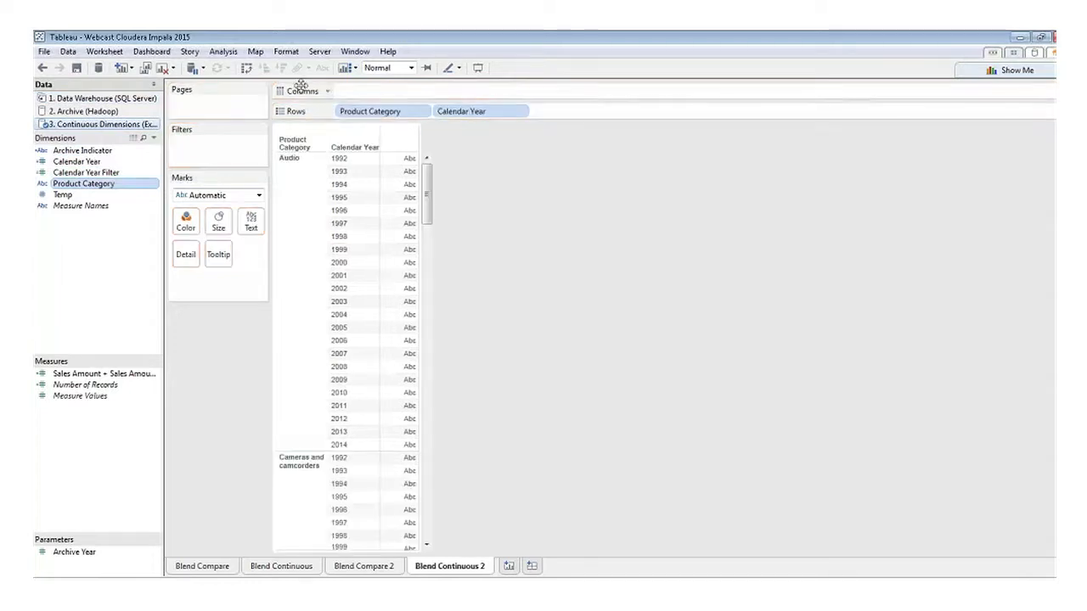
click(246, 68)
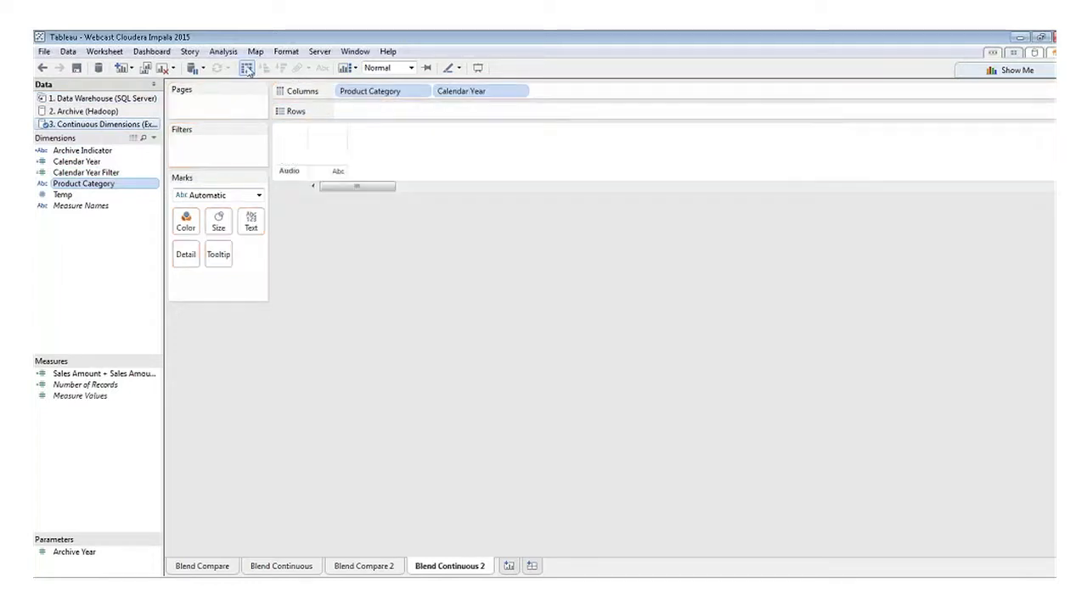
click(384, 69)
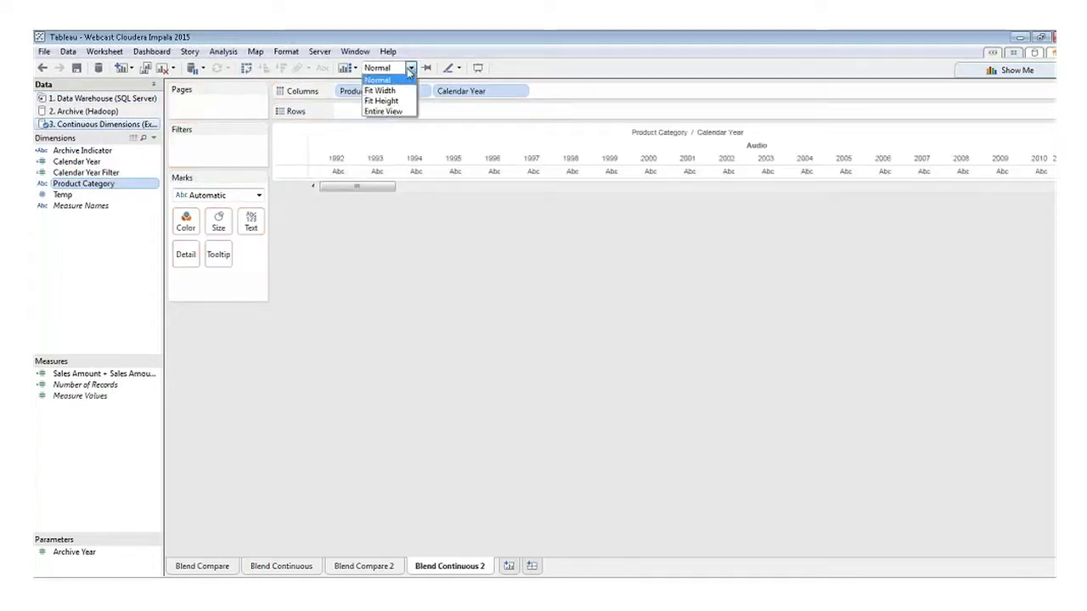
click(392, 113)
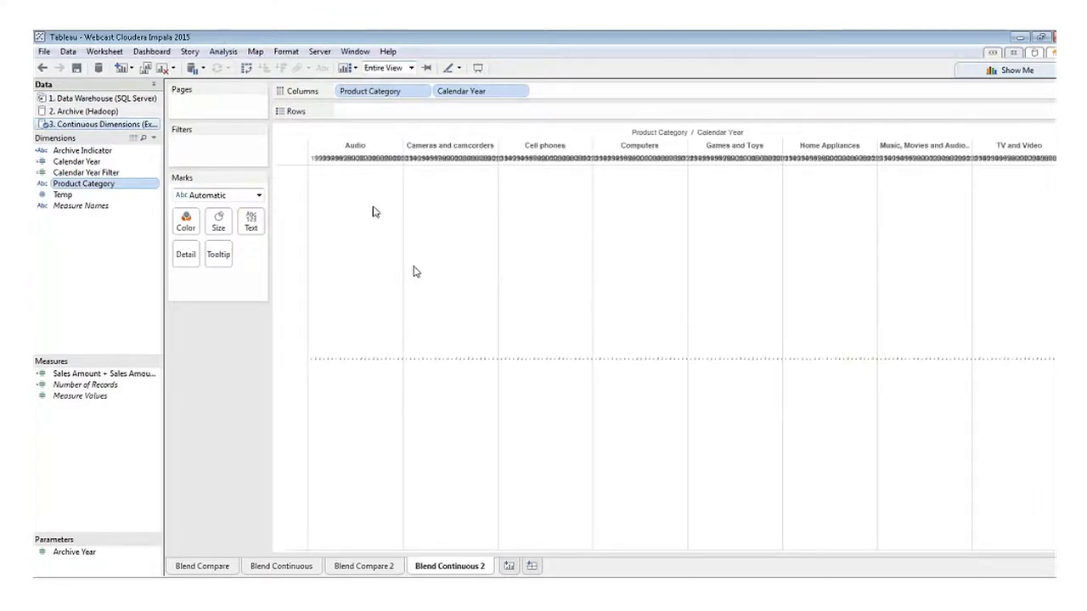
Step: Add the Continuous Dimensions Calendar Year Filter to the sheet, show its slider and limit the years to 2010 through 2012
drag(101, 179, 203, 148)
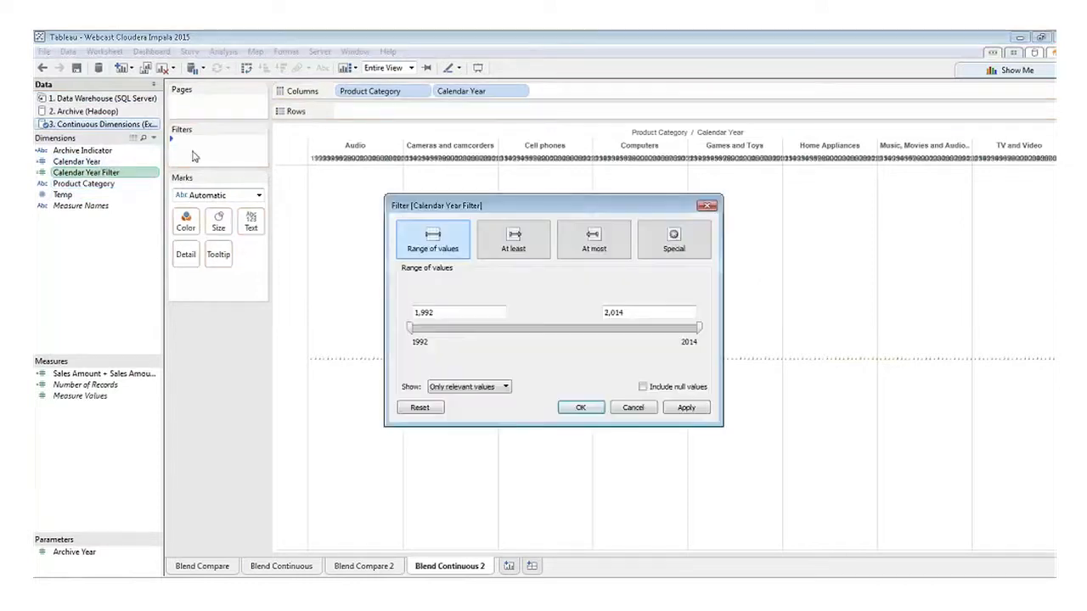
click(562, 409)
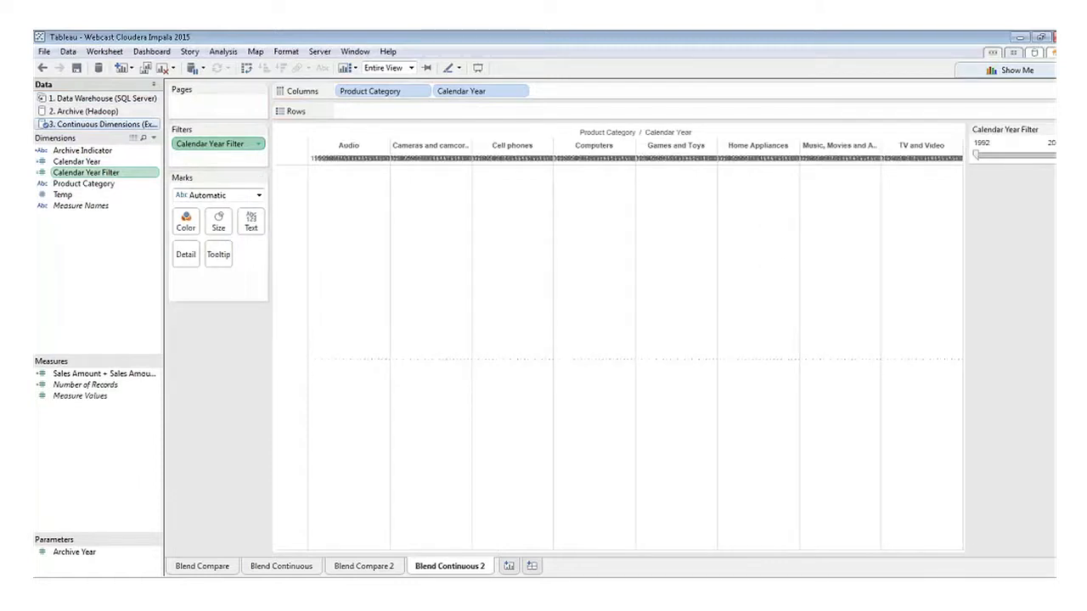
drag(978, 151, 1045, 155)
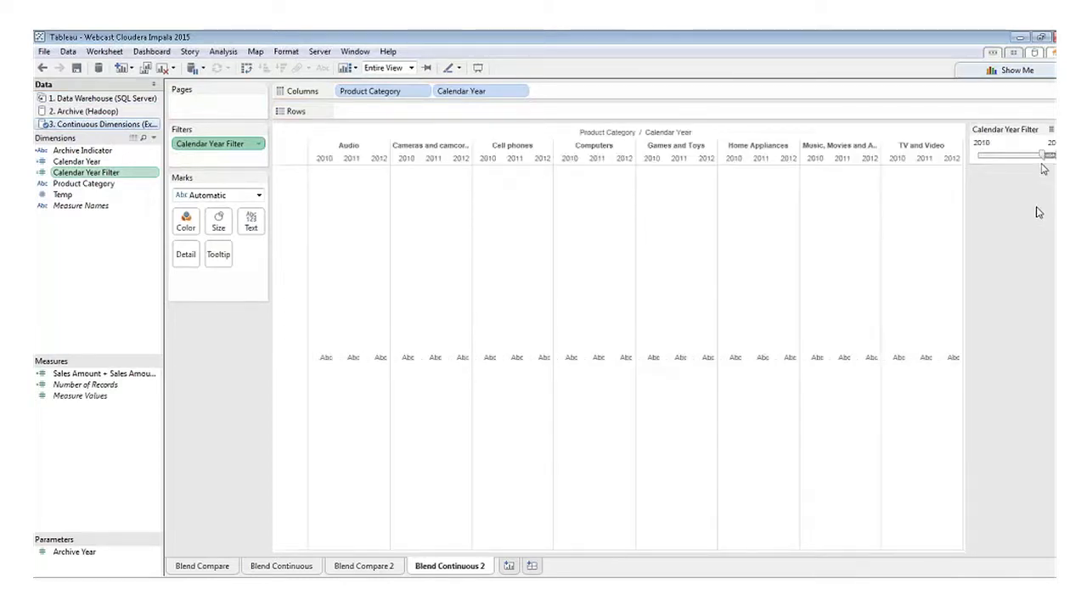
click(1043, 155)
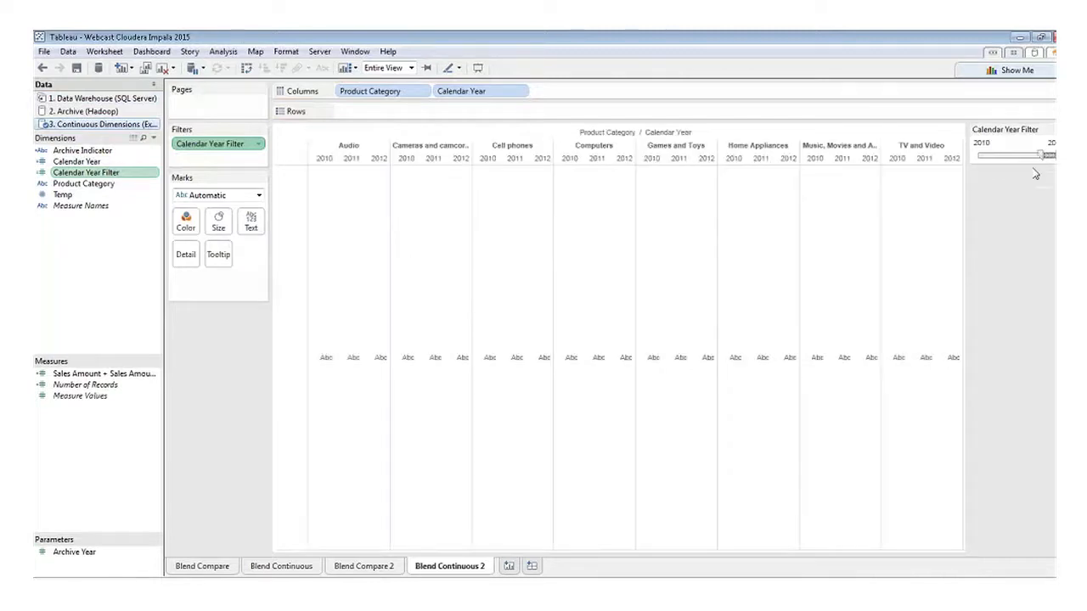
Step: Extend the year filter's start to 2009 and chart the combined Sales Amount + Sales Amount Archive measure in the rows
drag(1042, 156, 1037, 157)
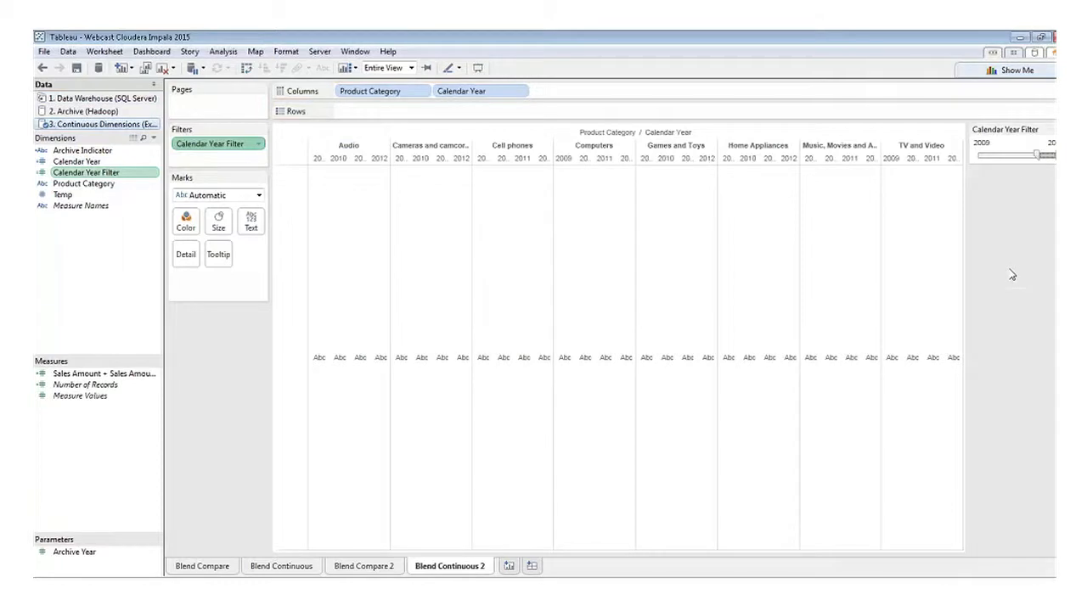
click(103, 374)
drag(103, 375, 425, 119)
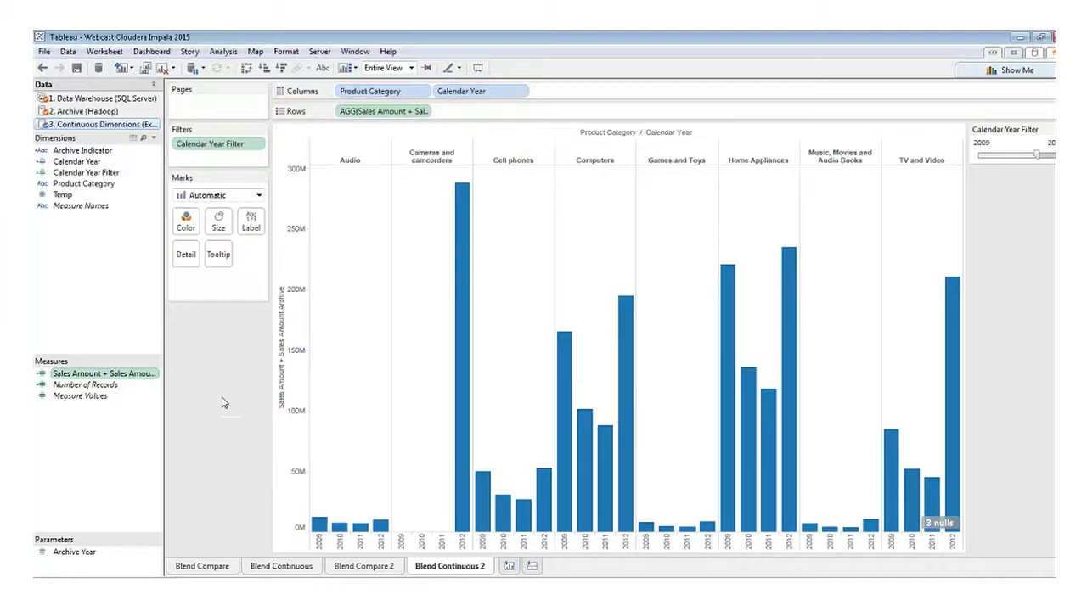
Step: Color the bars by Archive Indicator and extend the year filter's end to 2014
click(85, 150)
drag(75, 153, 186, 220)
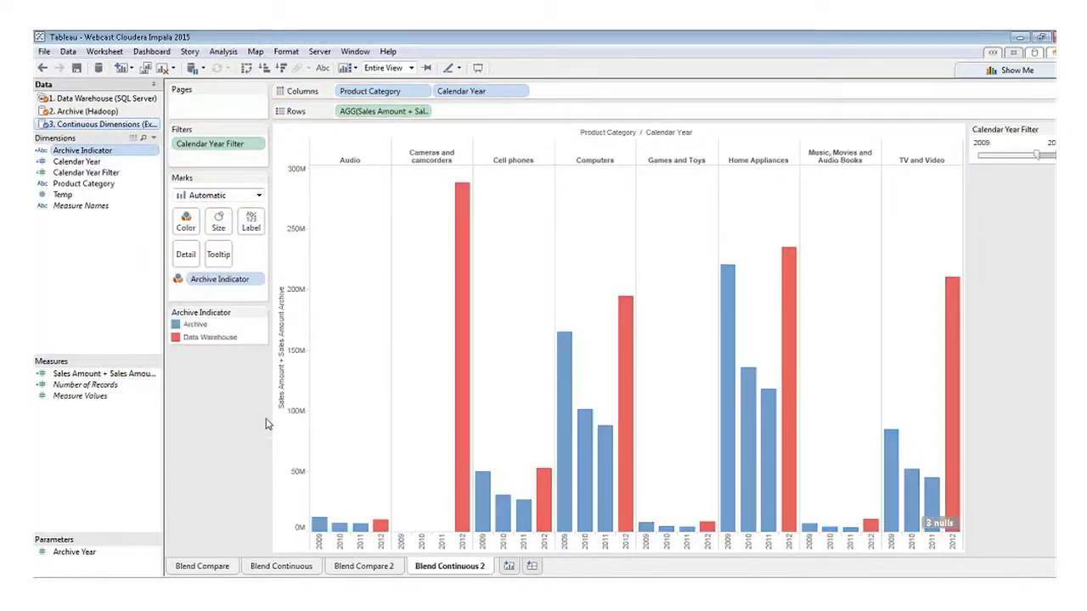
drag(1059, 154, 1072, 154)
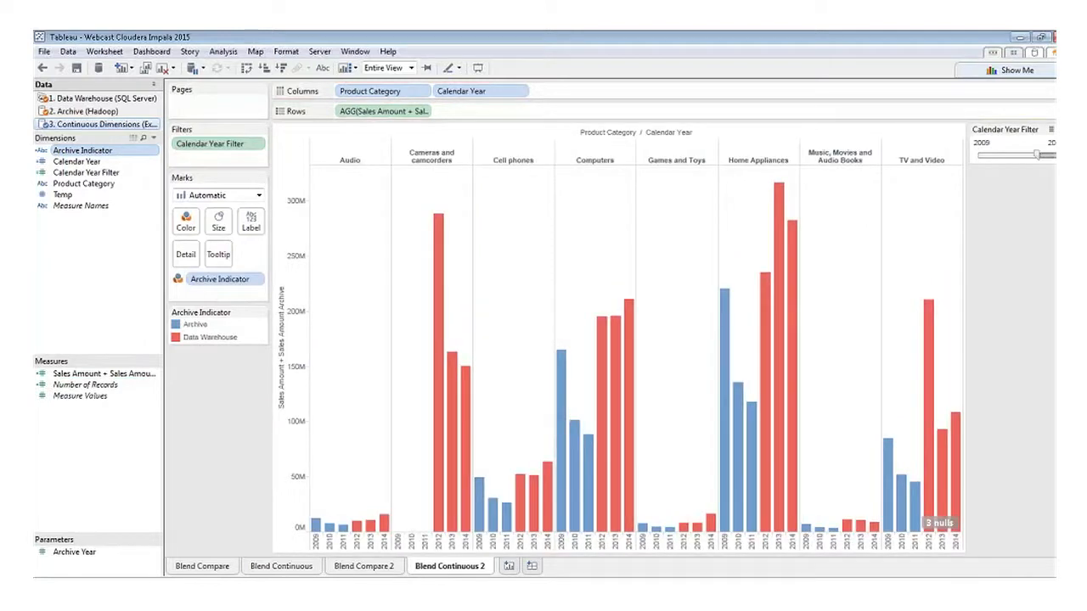
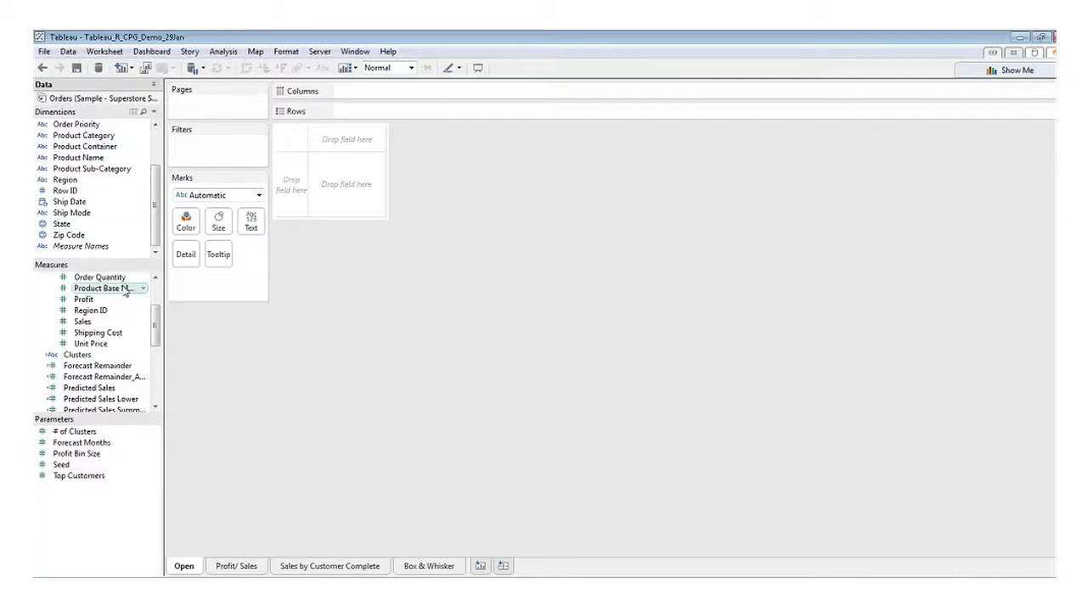
Step: In the Tableau_R_CPG_Demo_29Jan workbook, review the R script and its arguments in the Clusters calculated field
click(96, 357)
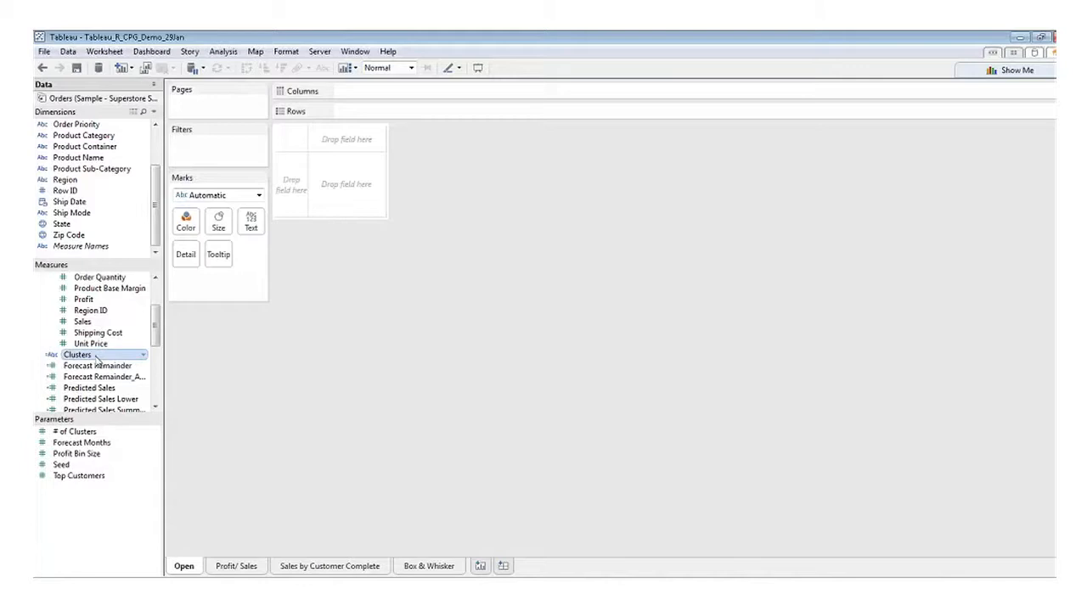
right_click(96, 357)
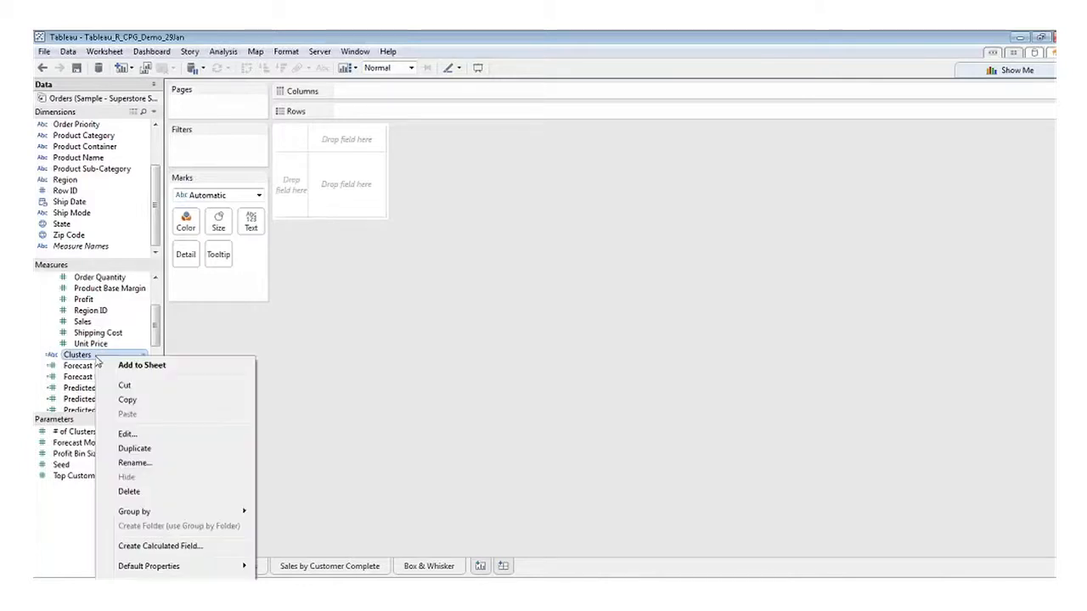
click(141, 435)
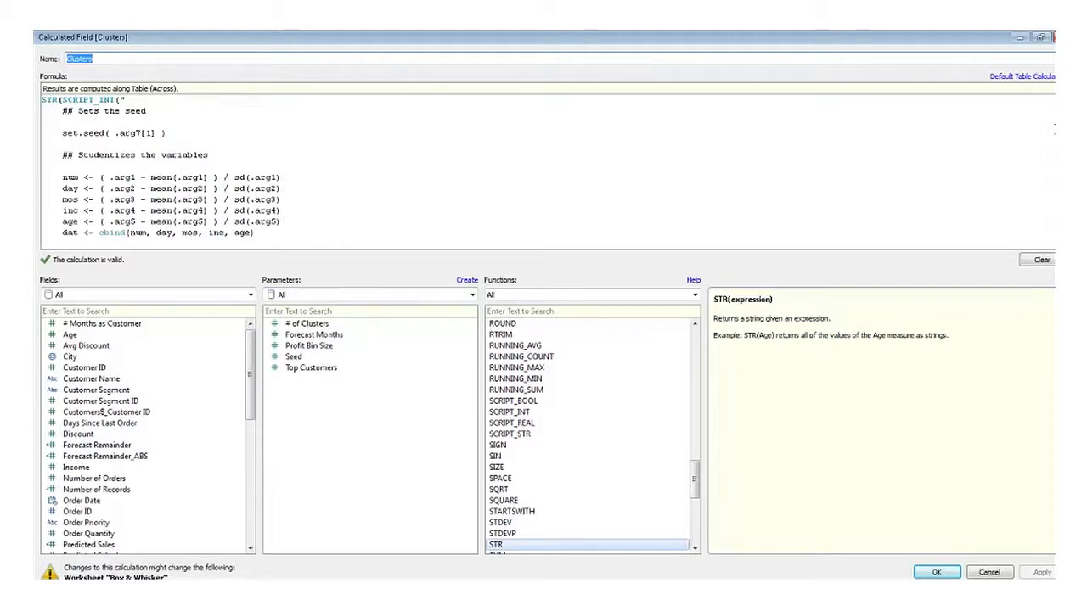
drag(1064, 136, 1064, 200)
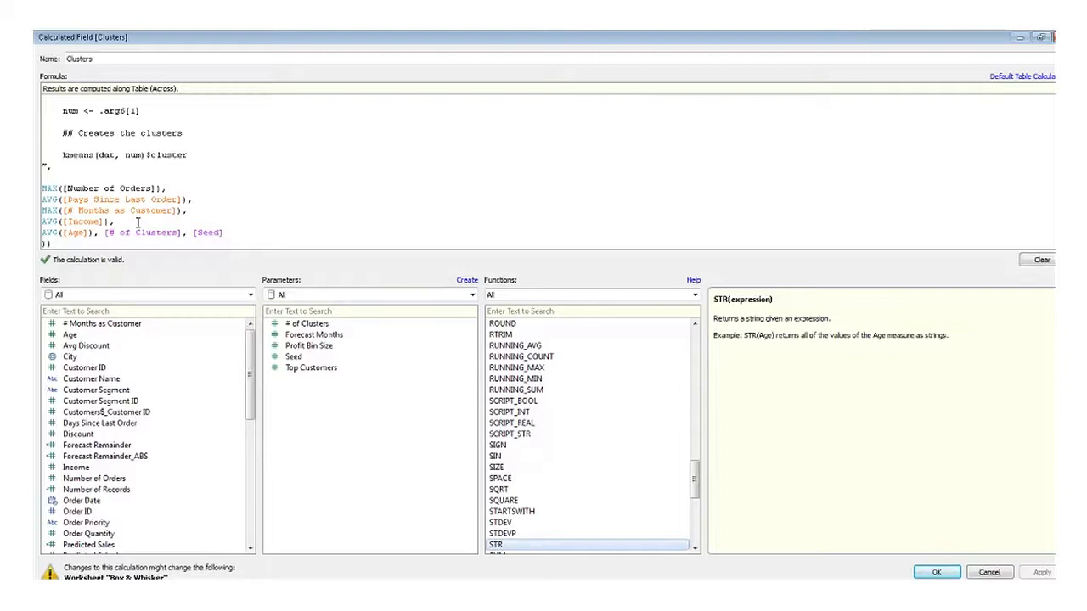
click(937, 573)
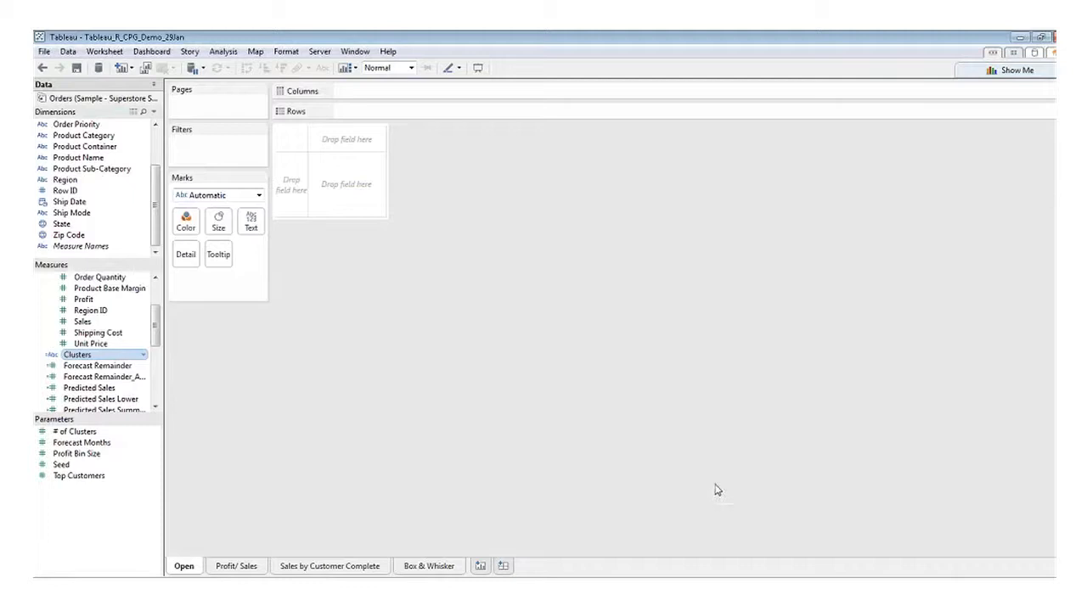
Step: On the Profit/ Sales sheet, plot Profit in the rows against Sales in the columns as disaggregated measures
click(257, 568)
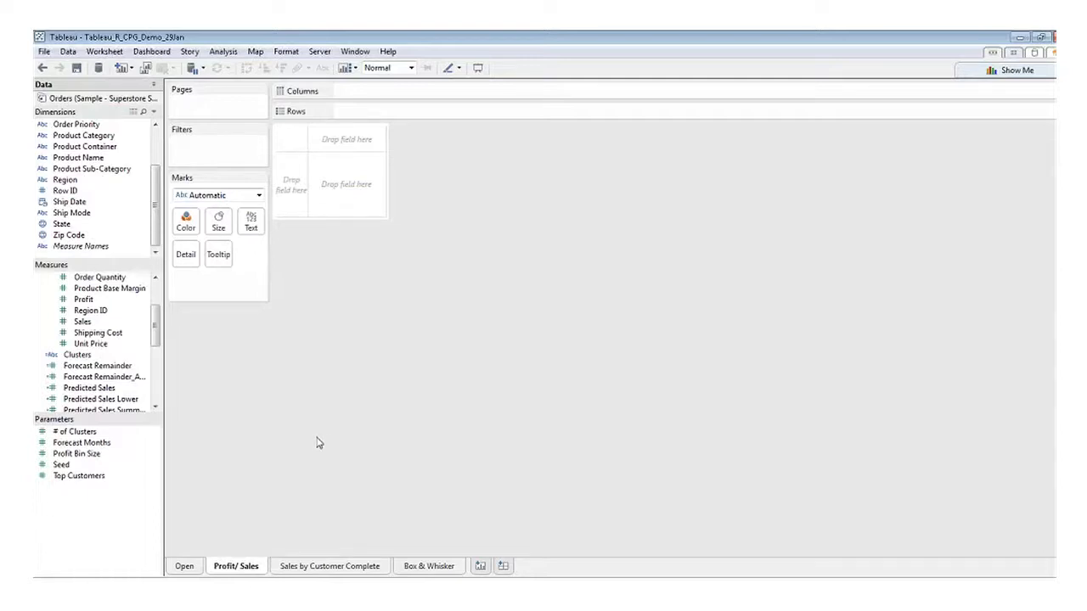
drag(153, 338, 155, 304)
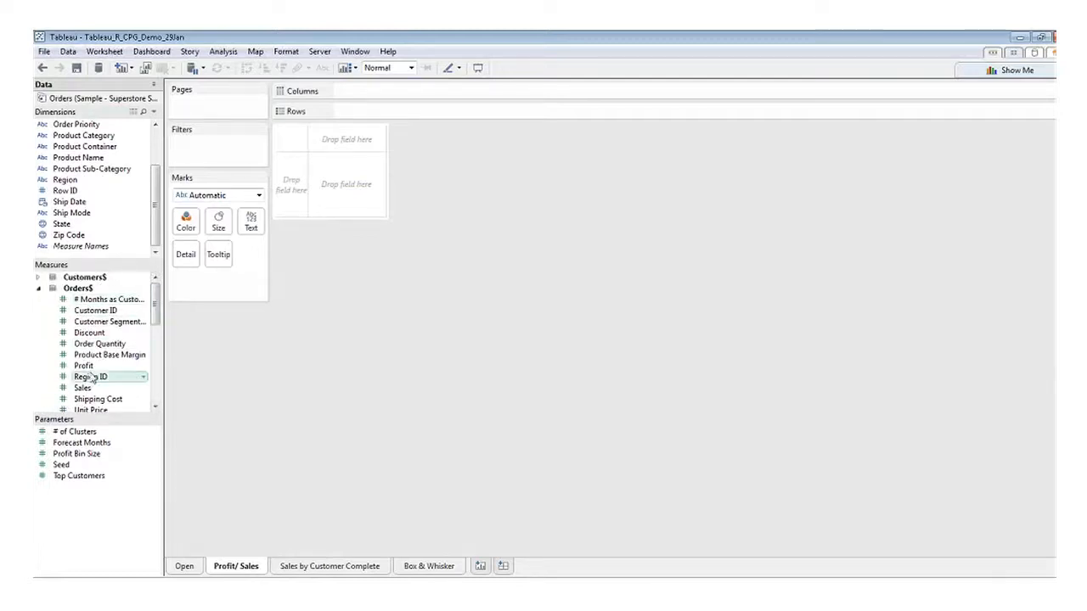
drag(93, 392, 408, 94)
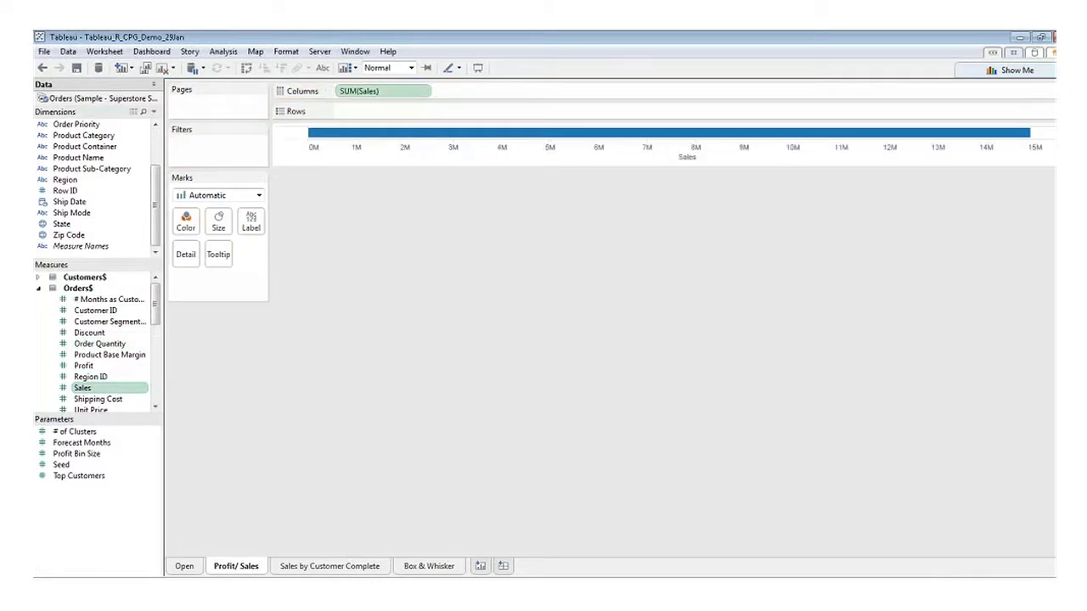
drag(132, 367, 379, 119)
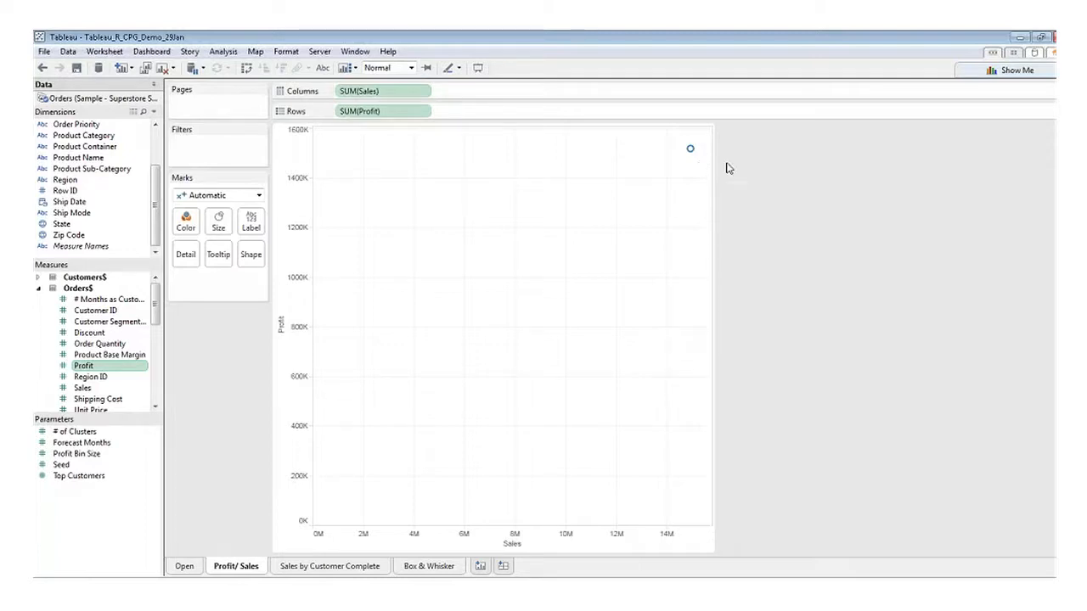
click(224, 52)
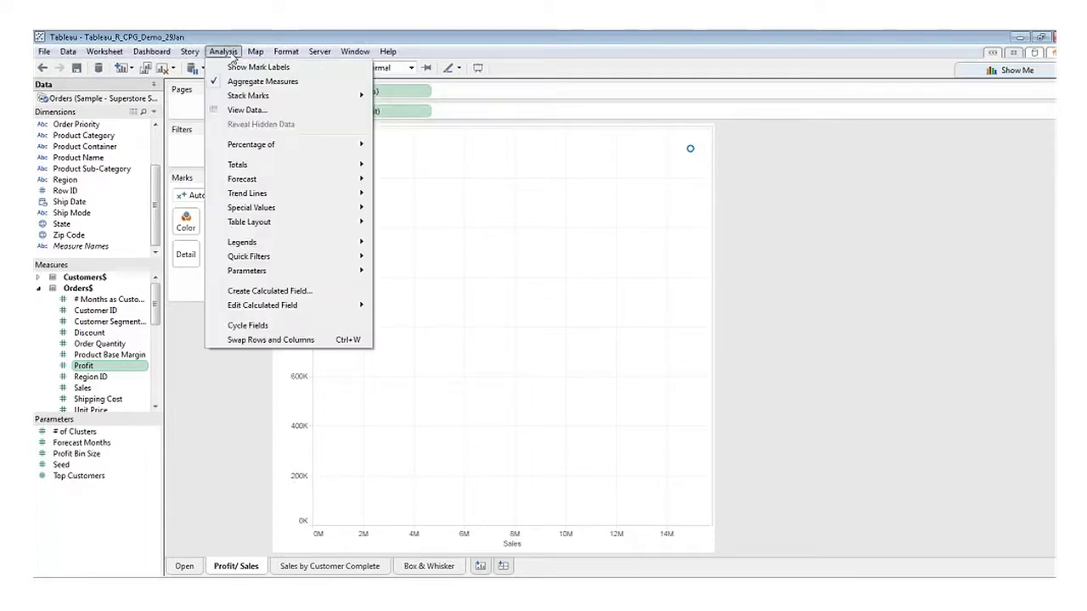
click(233, 82)
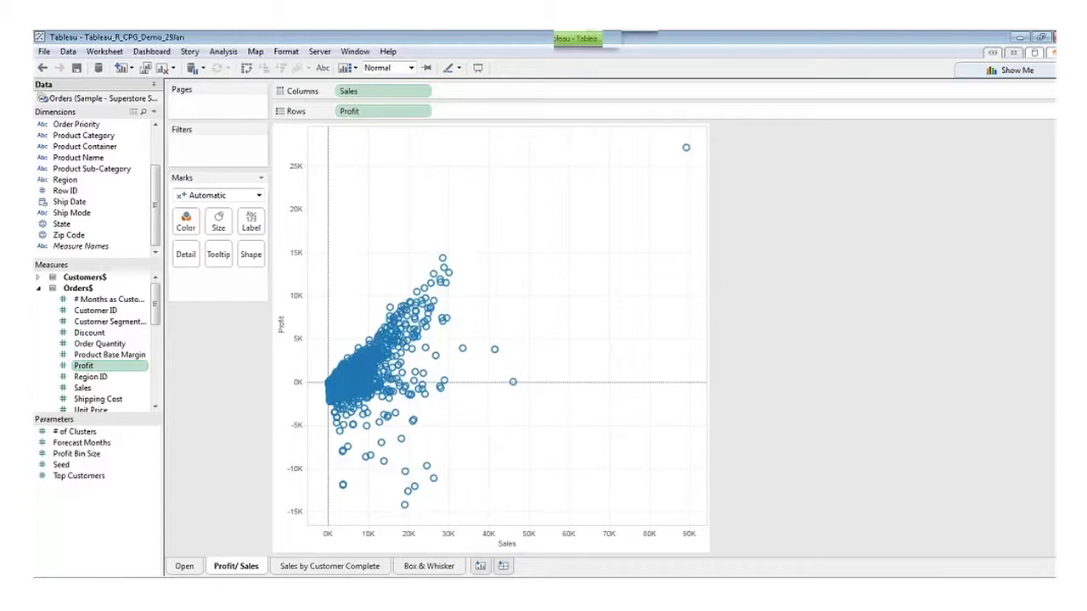
Step: Color the marks of the Sales and Profit scatter plot by the Clusters field
scroll(111, 348, down, 2)
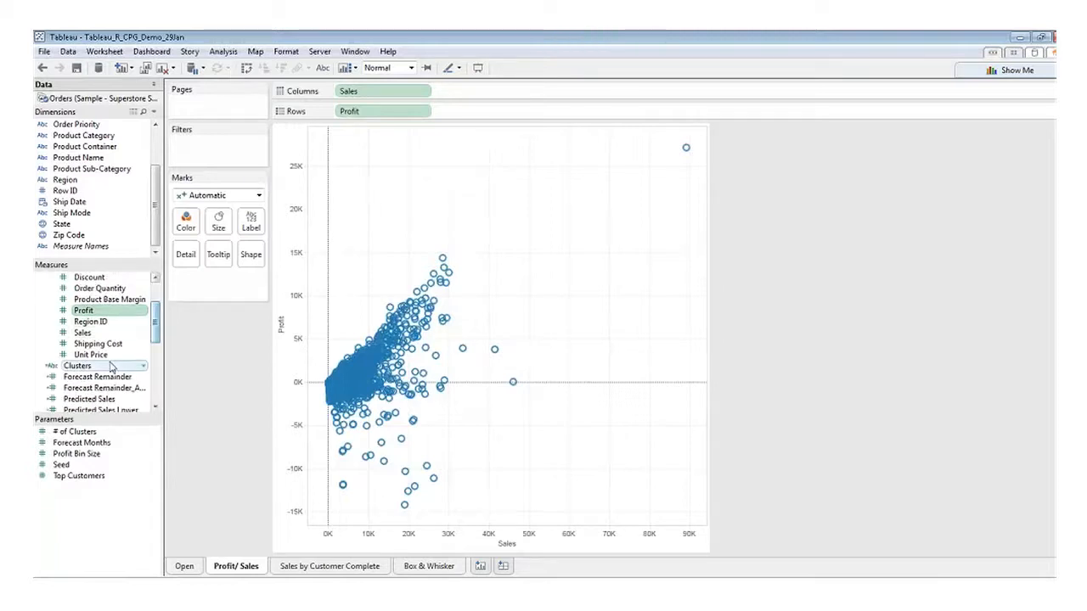
click(109, 367)
drag(108, 367, 192, 231)
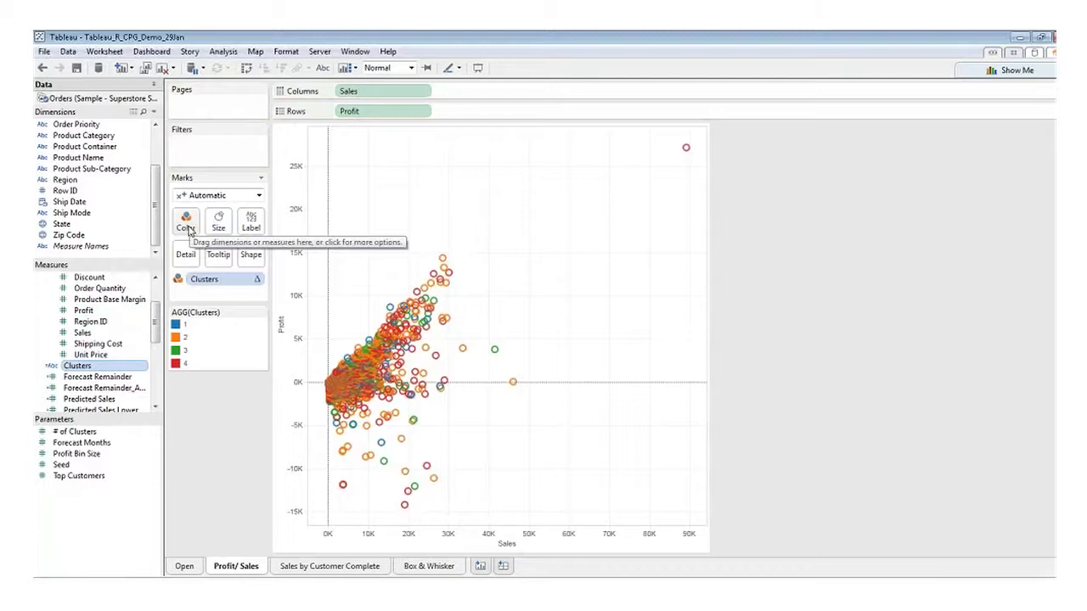
Step: Highlight clusters 1 through 4 one at a time in the scatter plot, and clear the highlight
click(178, 328)
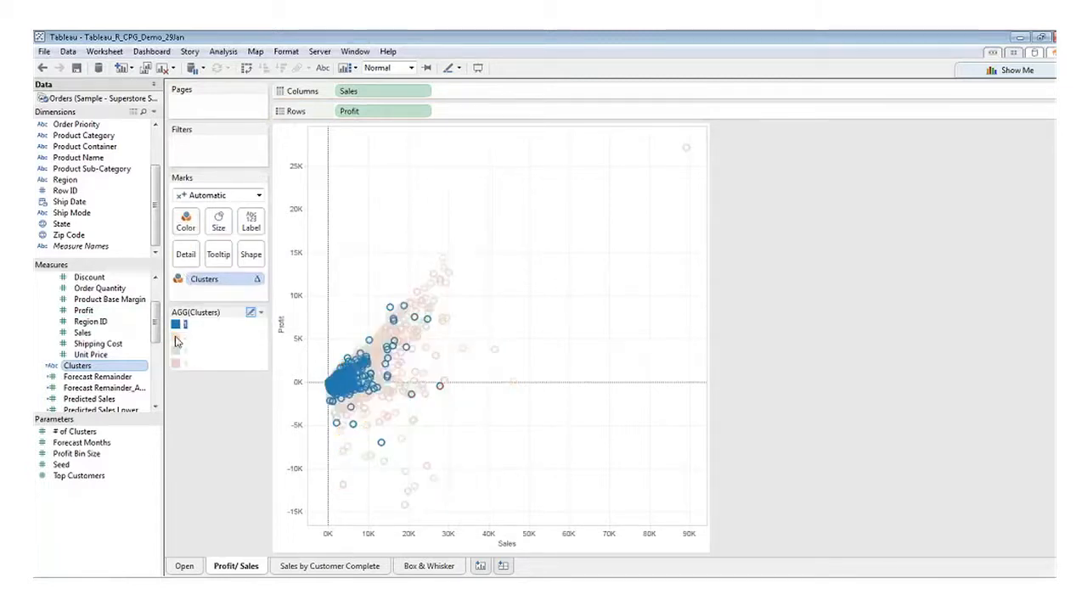
click(176, 339)
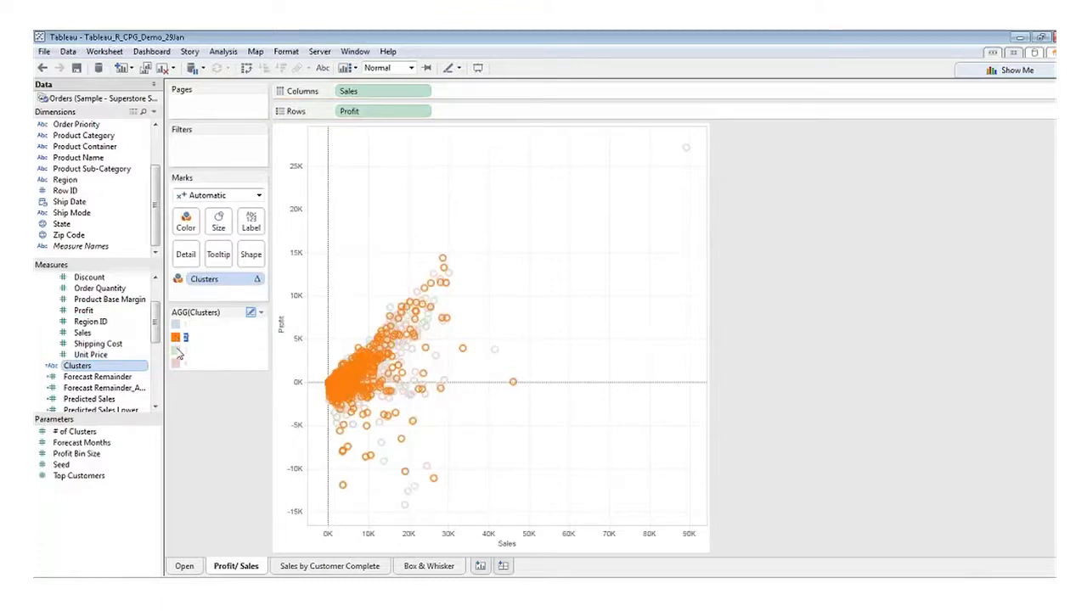
click(178, 350)
click(180, 364)
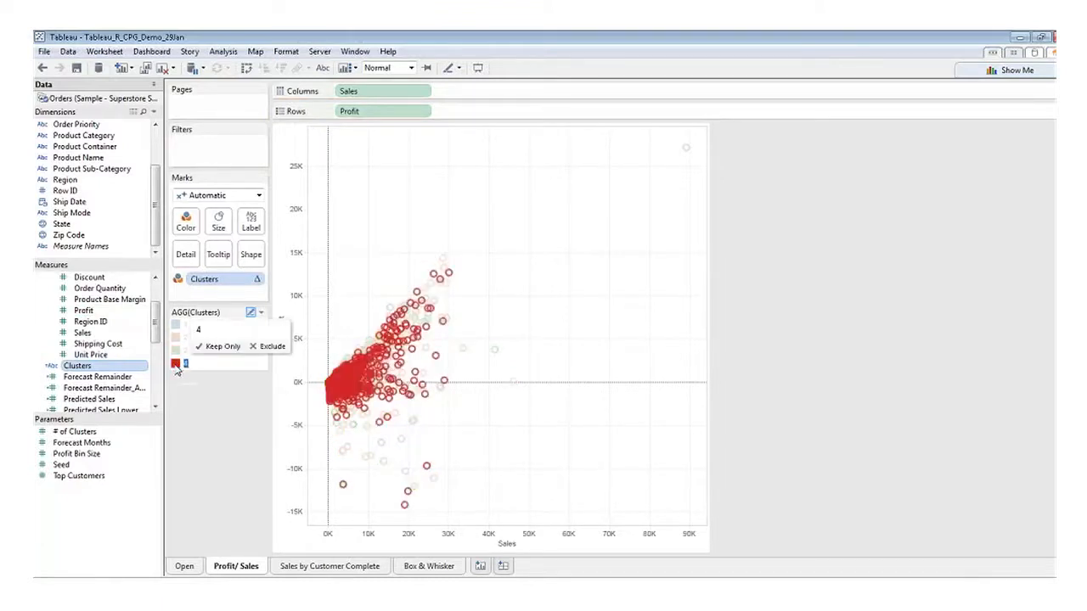
click(203, 410)
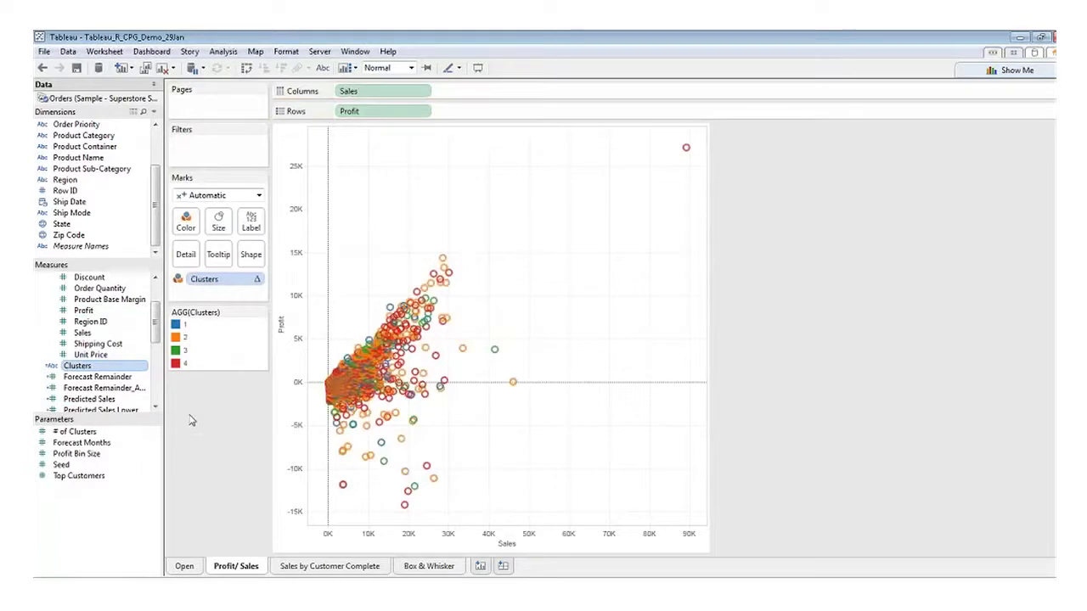
Step: Show trend lines for the clusters on the scatter plot
right_click(515, 264)
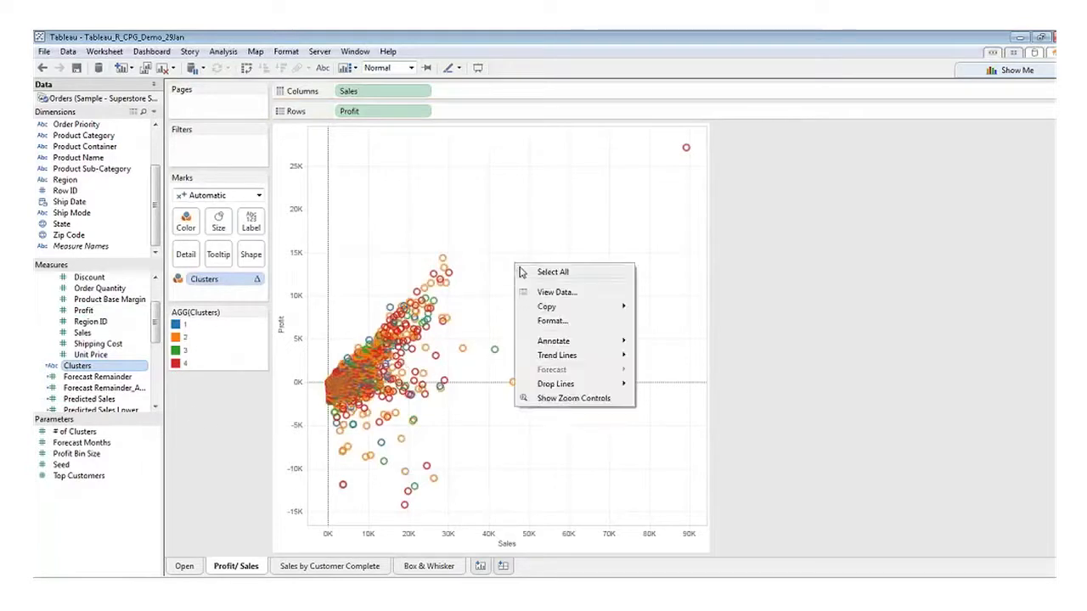
mouse_move(559, 355)
click(654, 362)
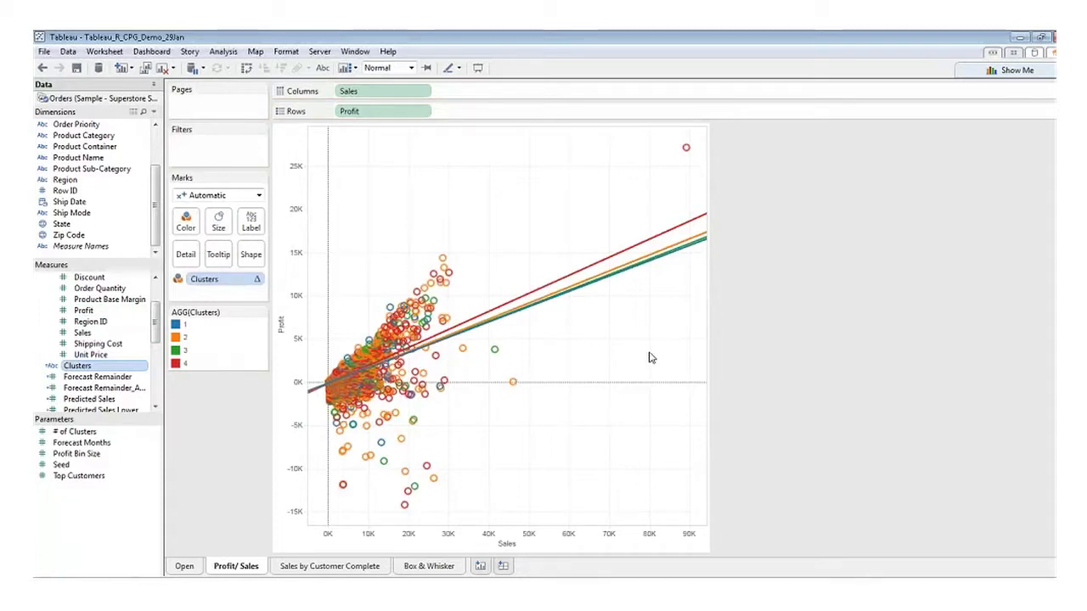
Step: Inspect the equation and P-value of cluster 4's trend line, and clear the selection
click(590, 270)
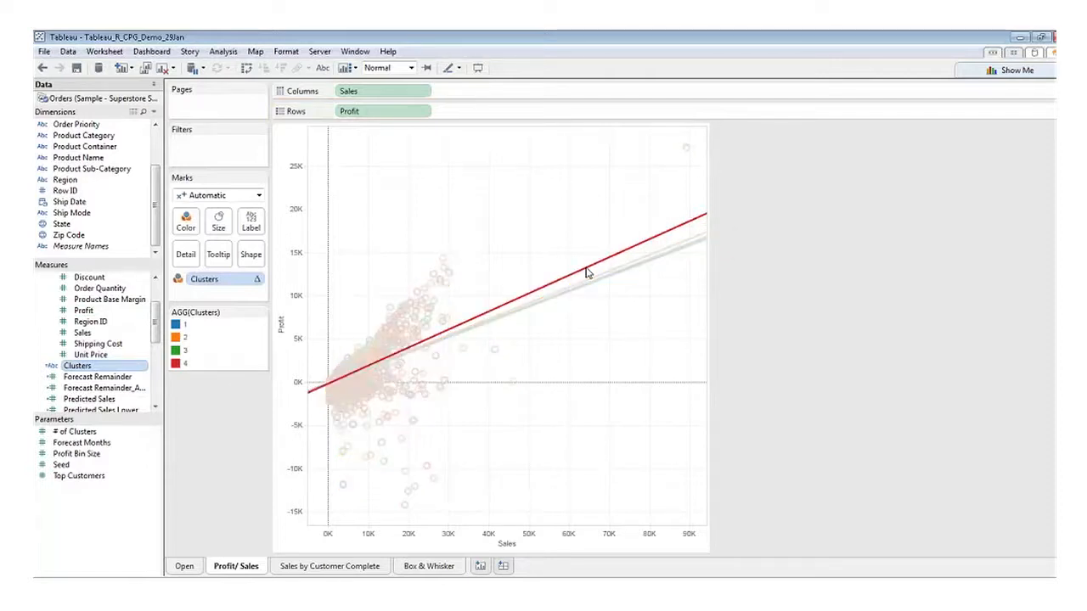
mouse_move(587, 274)
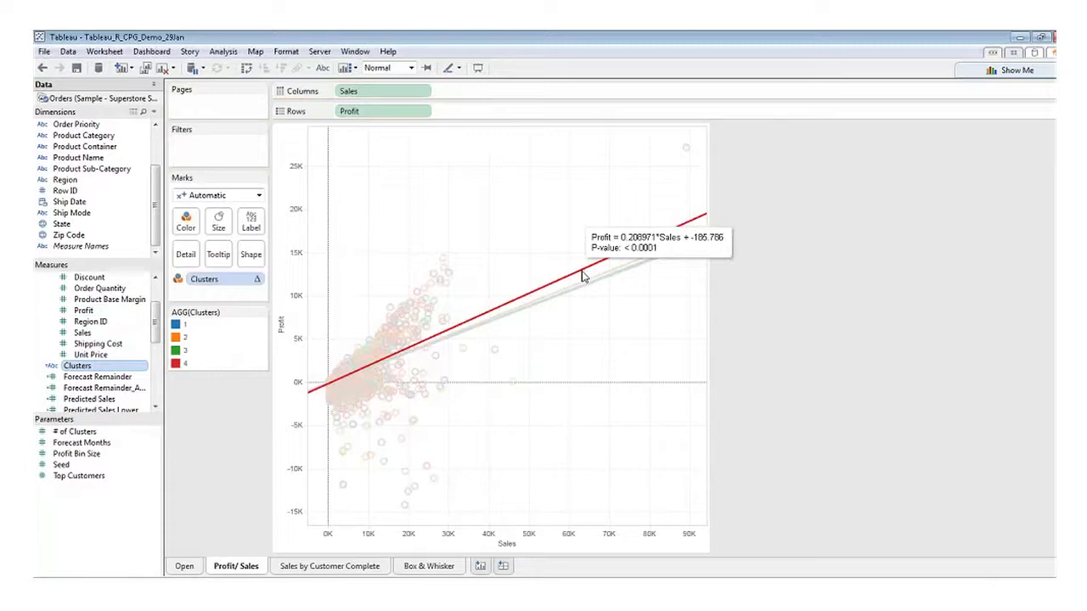
click(744, 284)
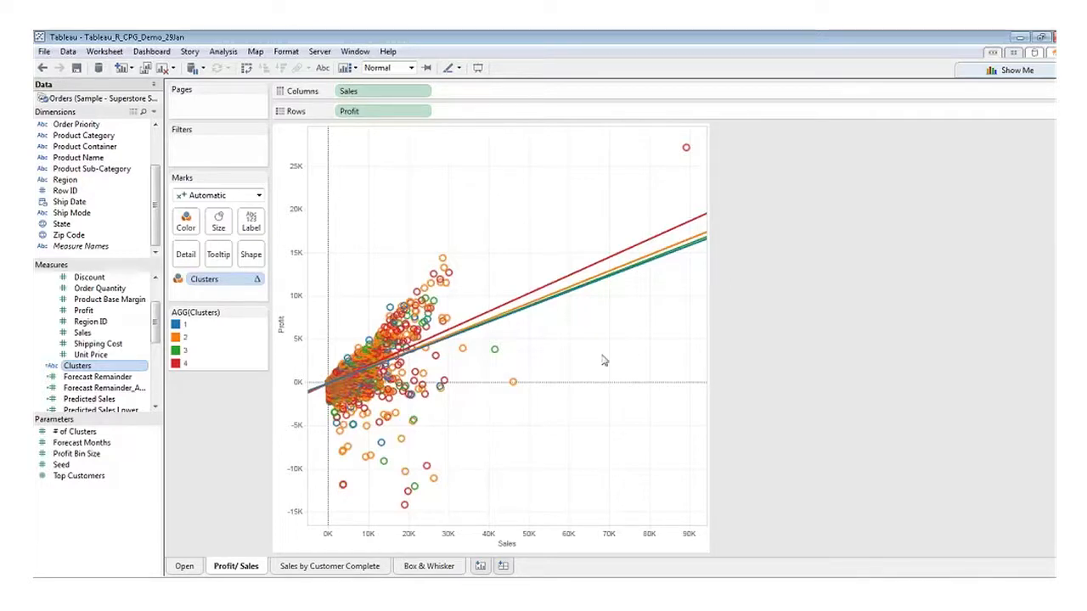
Step: On the Sales by Customer Complete sheet, chart Sales by Customer Name in descending order and color the bars by Clusters
click(338, 567)
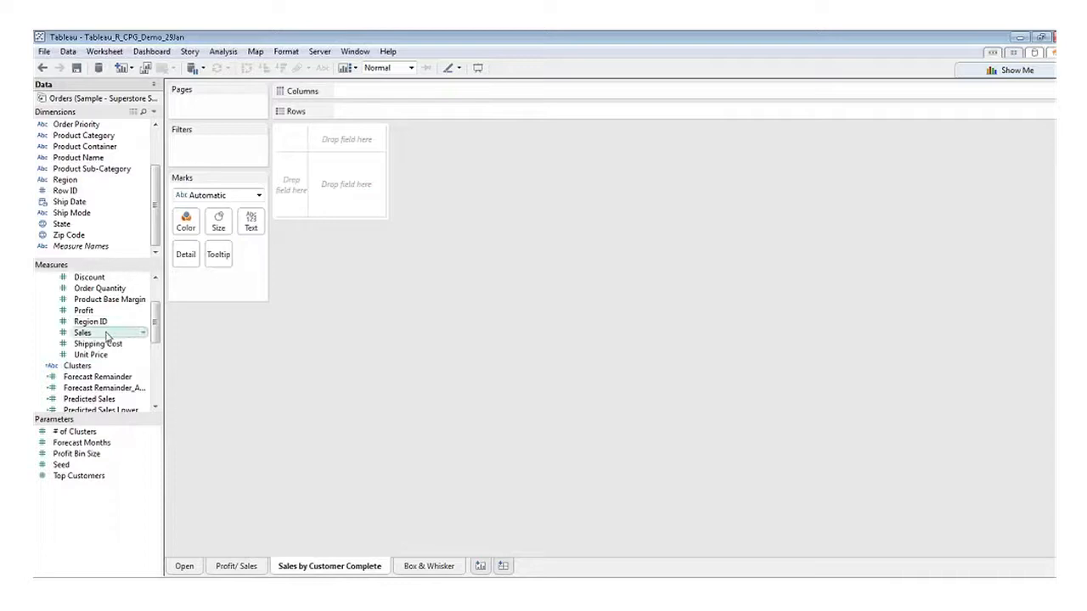
drag(106, 338, 403, 97)
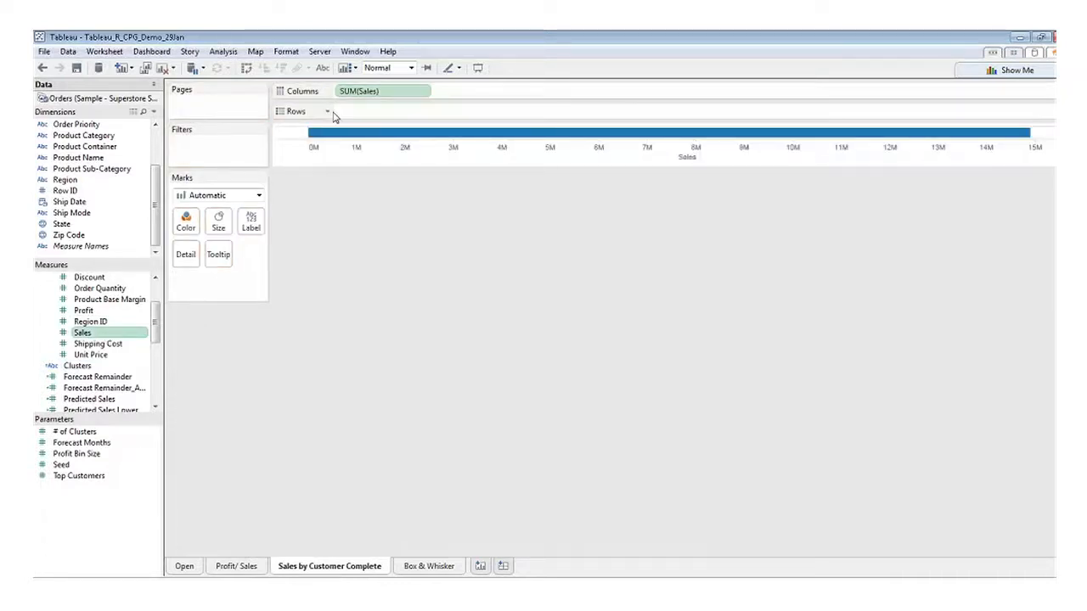
drag(155, 210, 155, 157)
drag(81, 135, 361, 113)
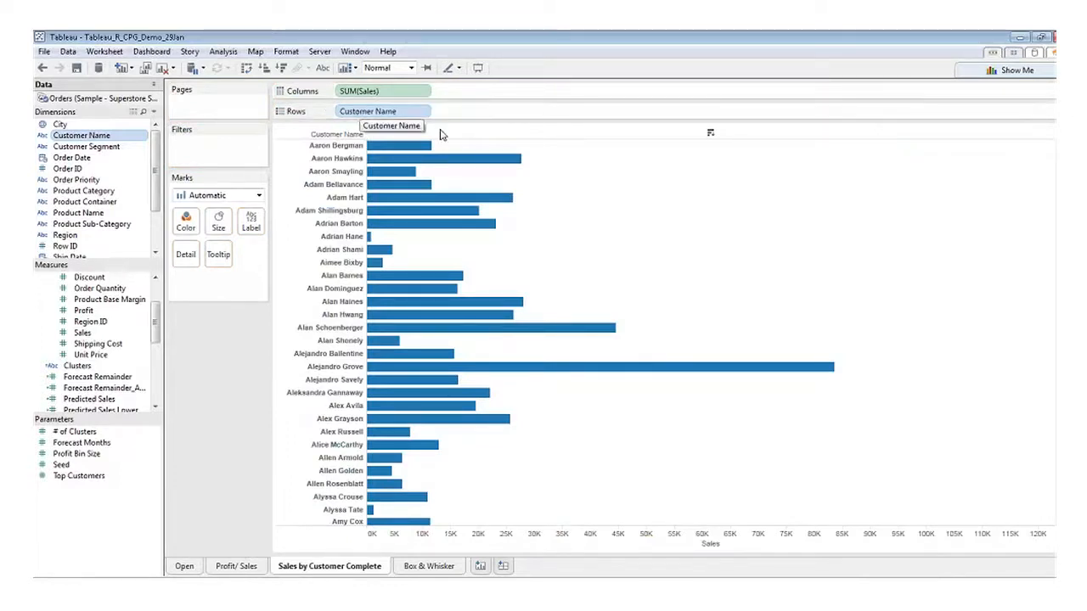
click(281, 68)
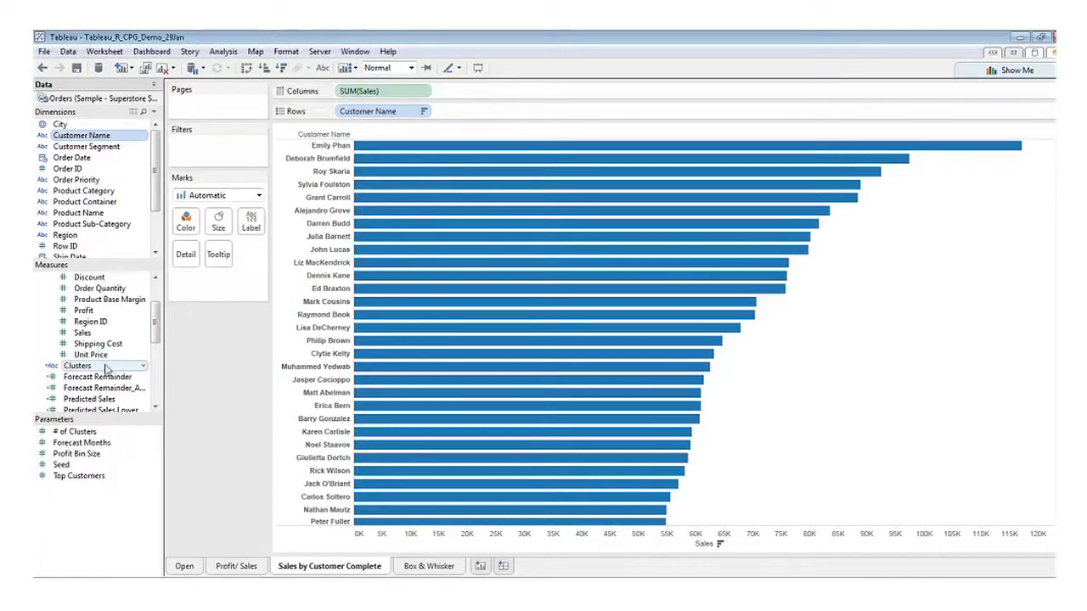
drag(105, 366, 192, 227)
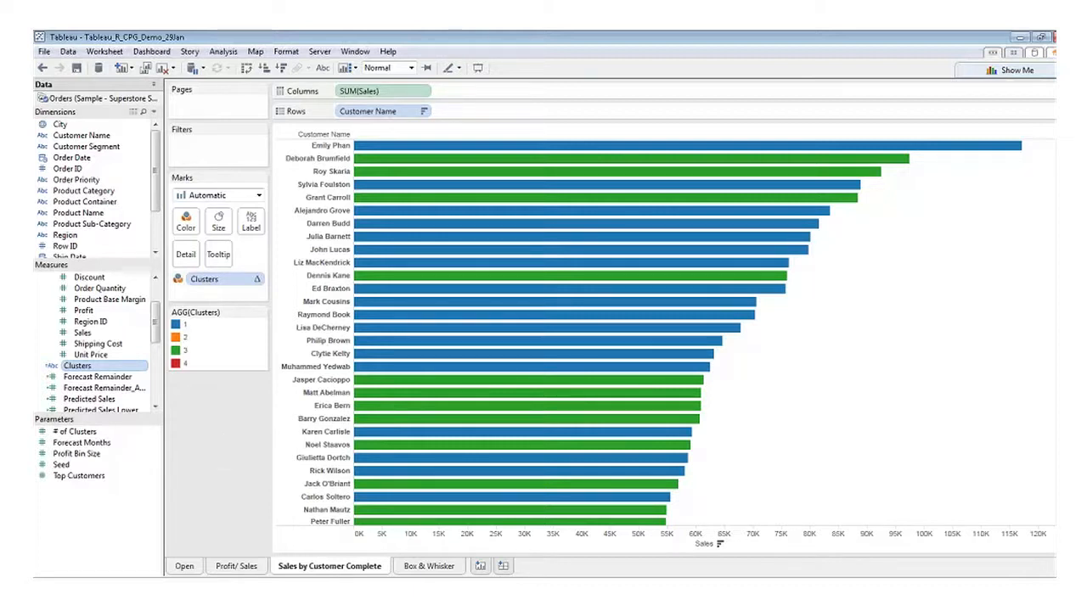
Step: Open the Box & Whisker sheet, inspect the Days Since Last Order box plots across the clusters, and clear the selection
click(433, 569)
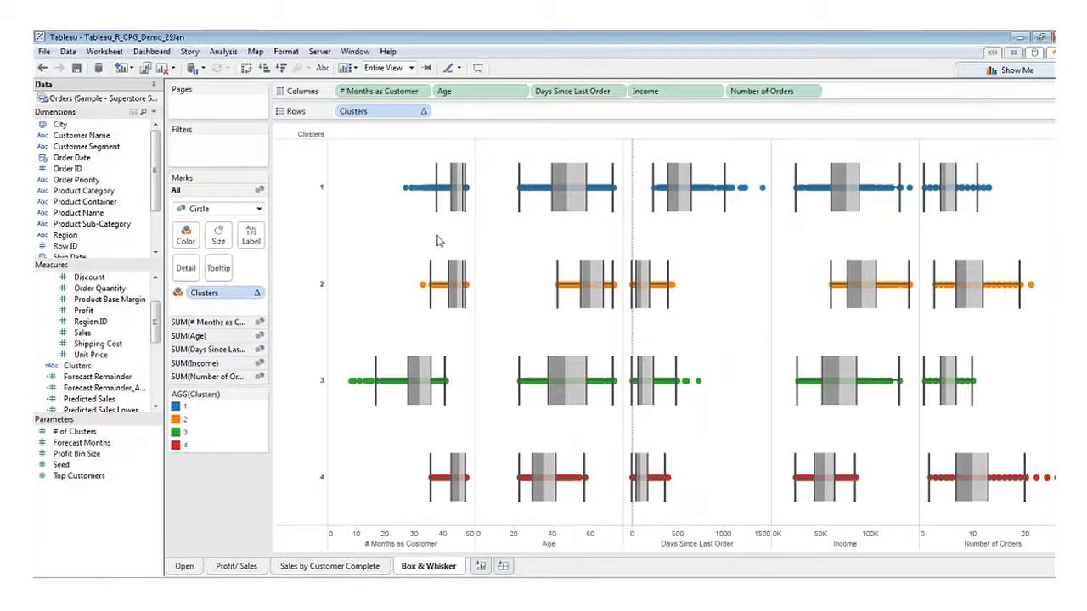
mouse_move(568, 214)
click(687, 219)
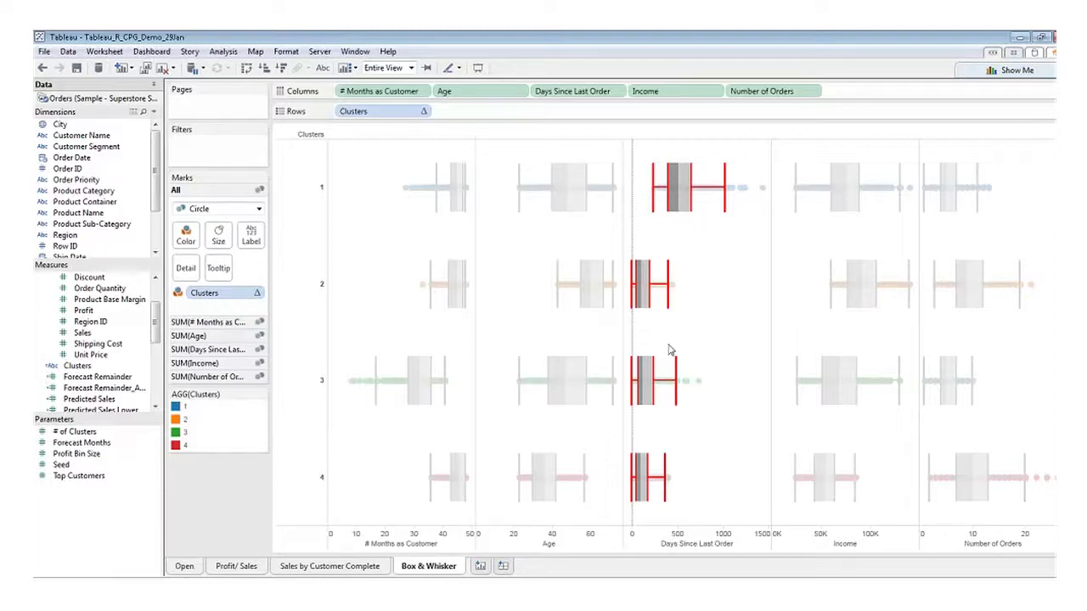
mouse_move(669, 217)
click(695, 244)
Step: Add an area annotation below cluster 1's Days Since Last Order box plot reading "Cluster 1 has a higher average - concerning?"
right_click(686, 229)
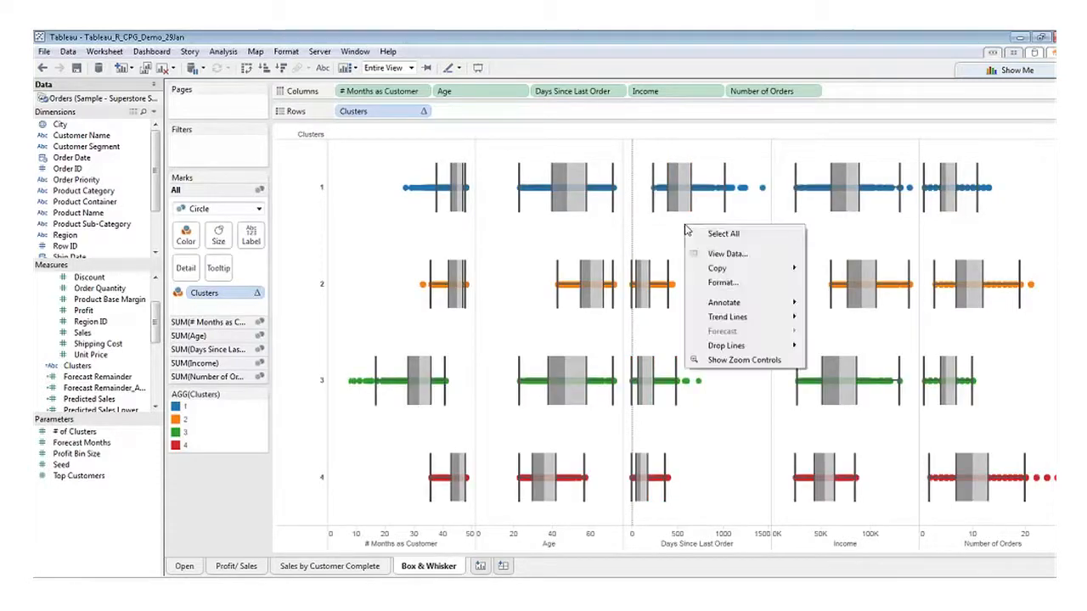
mouse_move(725, 305)
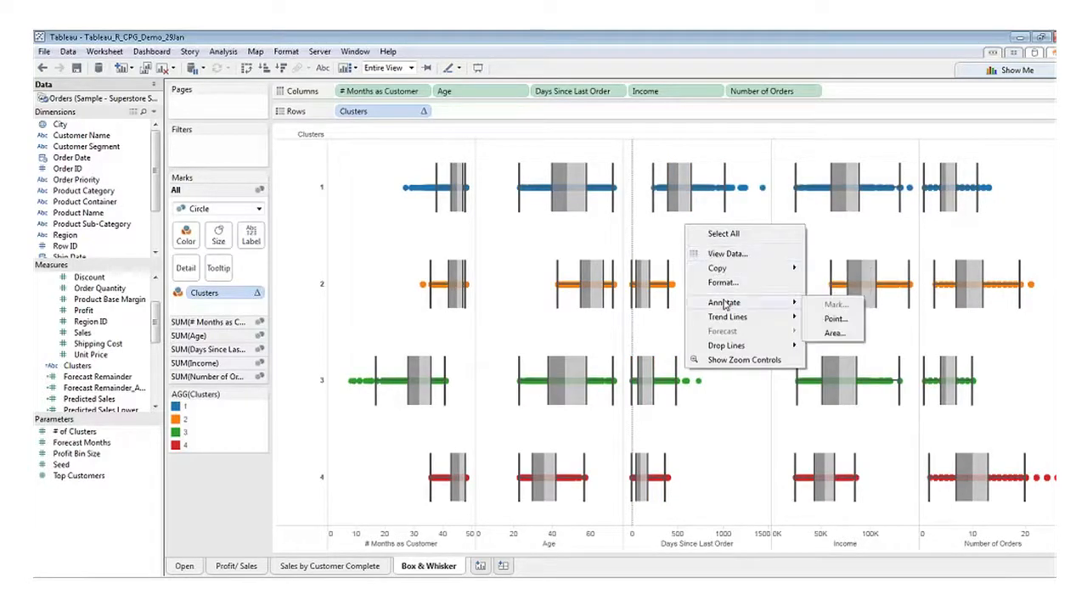
click(831, 335)
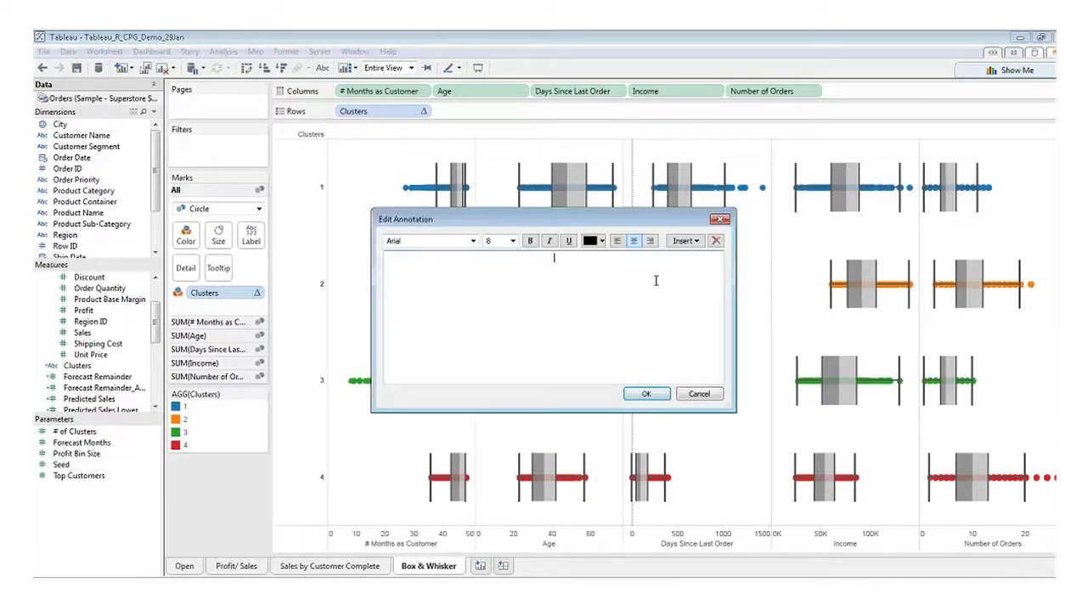
text(Cluste)
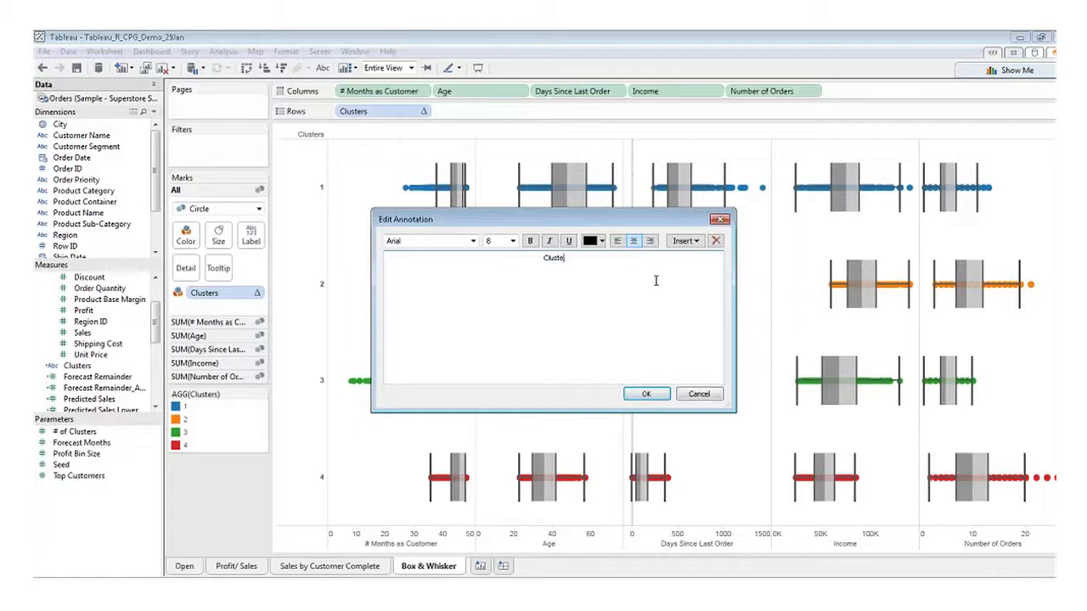
text(r 1 has a higher av)
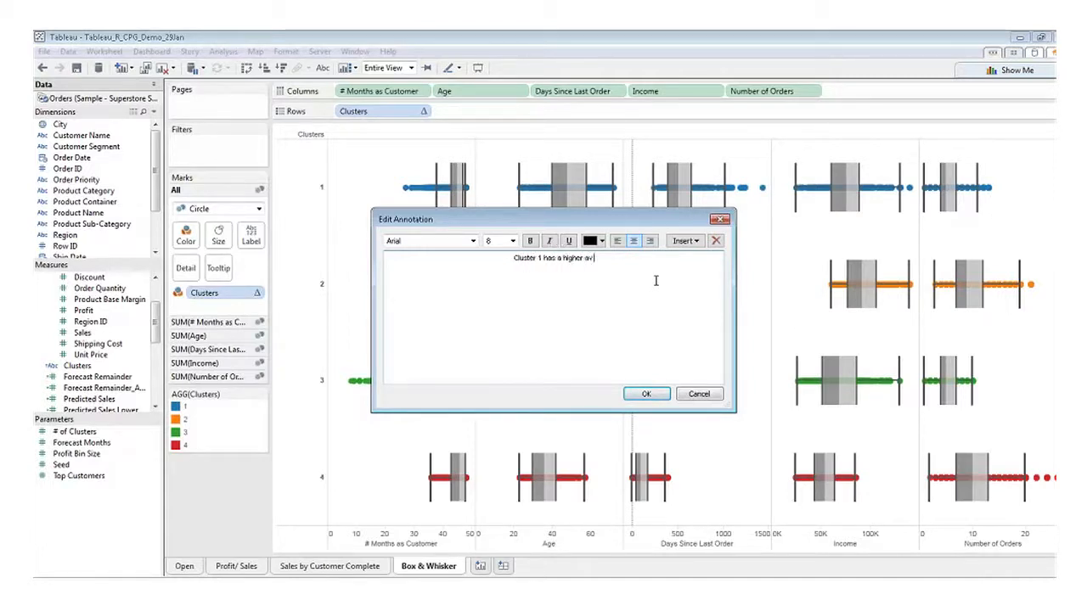
text(erage - concernin)
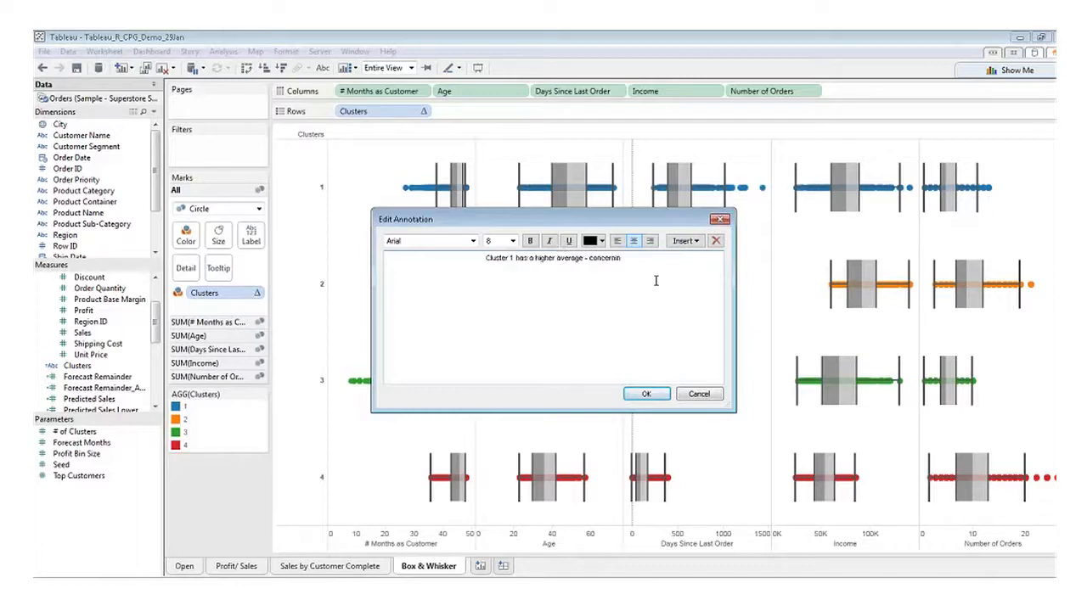
text(g?)
click(660, 395)
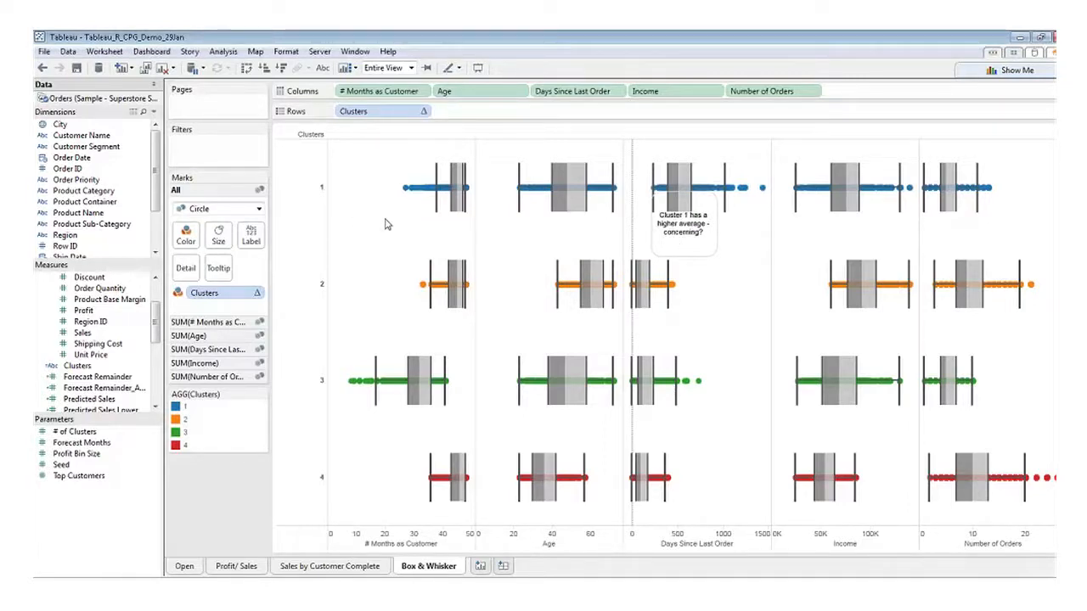
Step: Add an area annotation between clusters 1 and 2 in # Months as Customer reading "Cluster 1 and cluster 2 similar distributions"
click(455, 222)
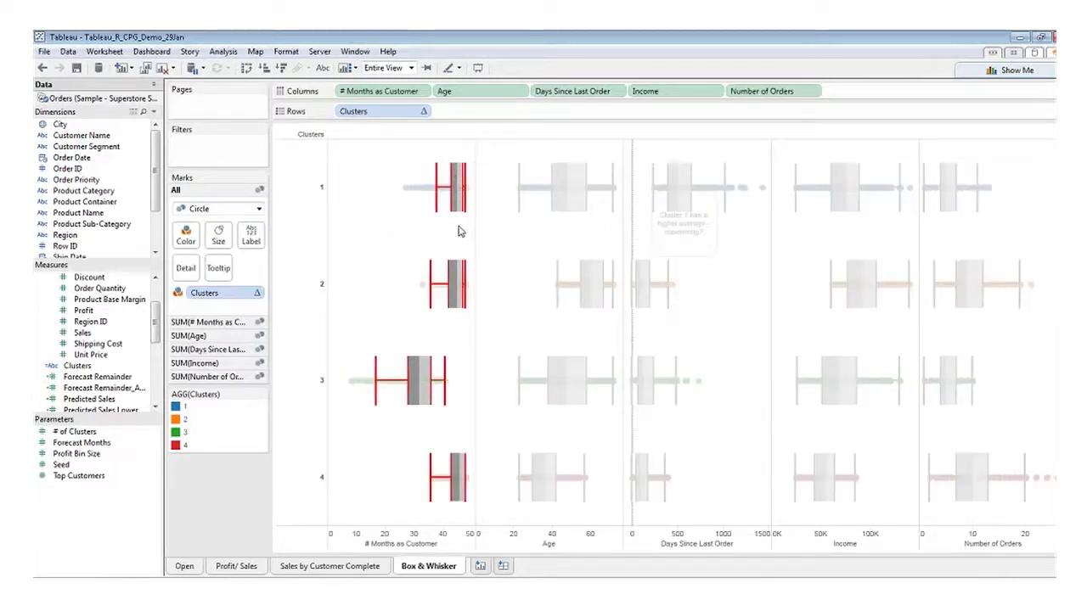
mouse_move(459, 212)
mouse_move(459, 268)
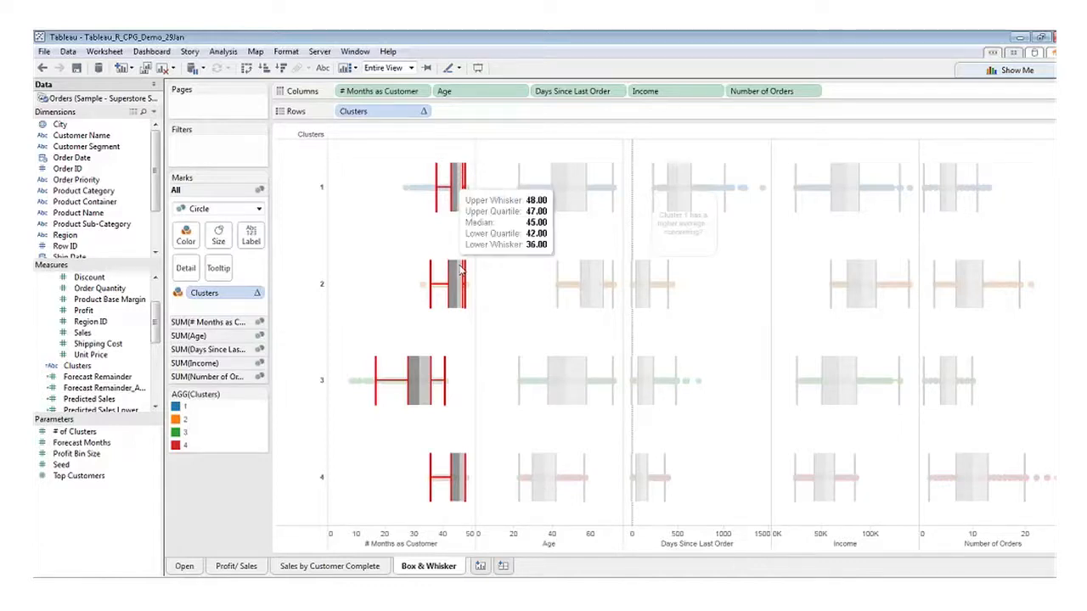
right_click(443, 233)
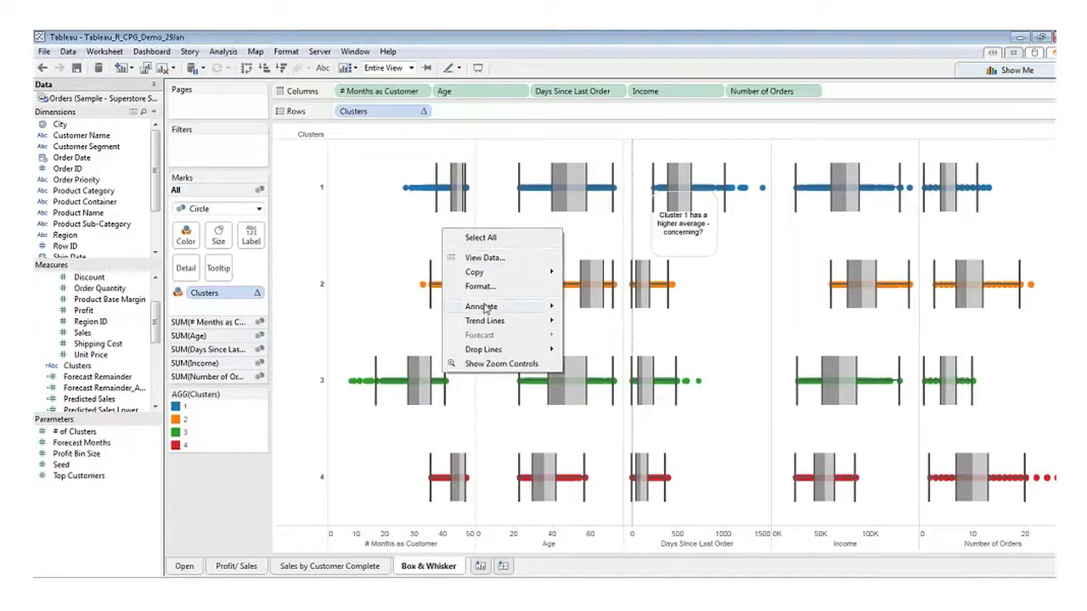
mouse_move(547, 309)
click(591, 323)
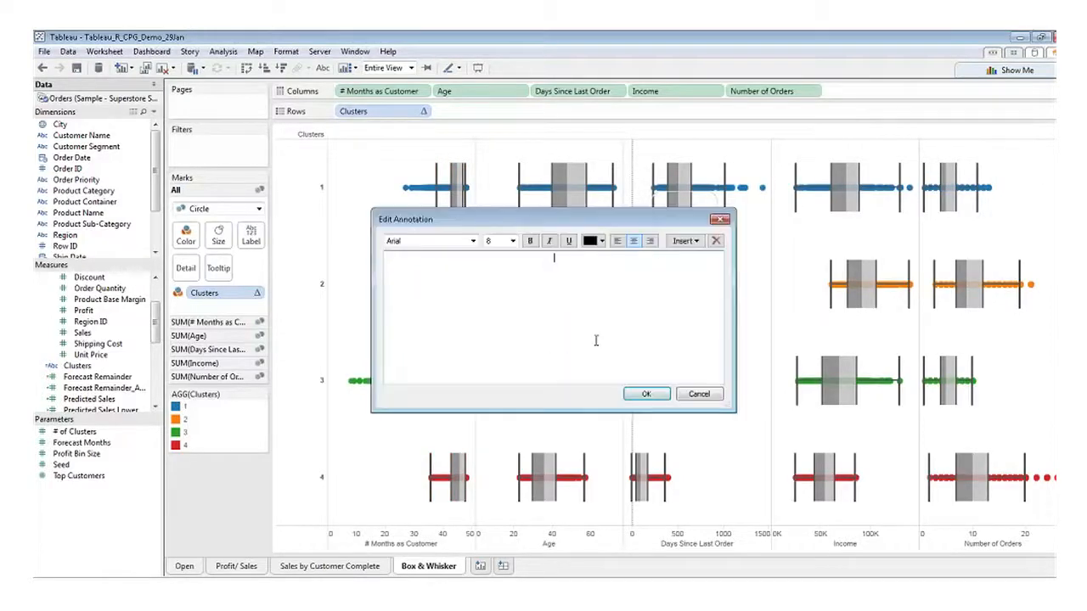
text(Cluster)
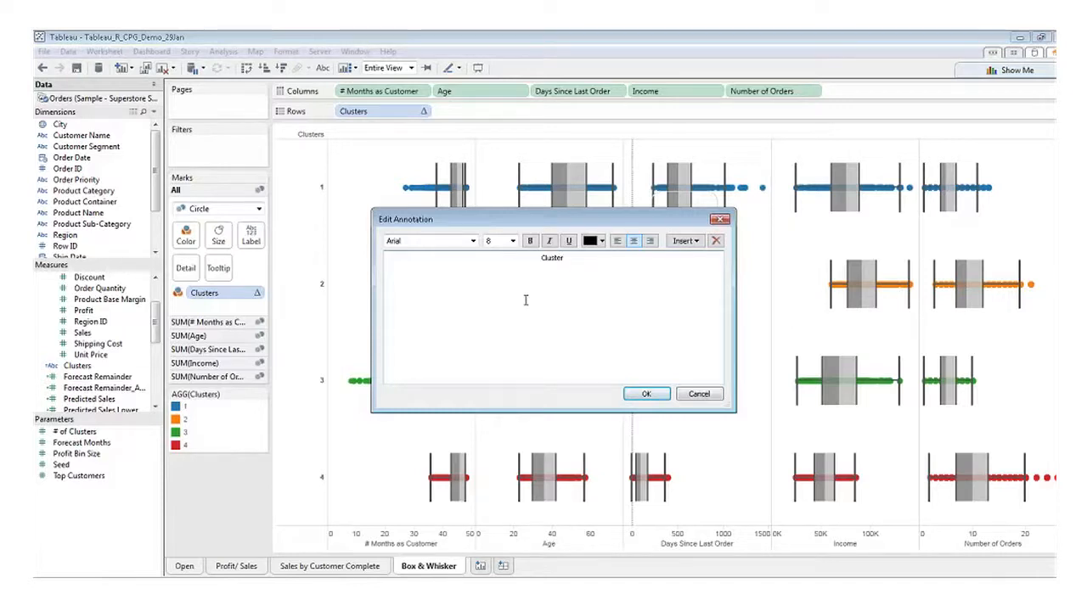
text( 1 and cluster 2 similar)
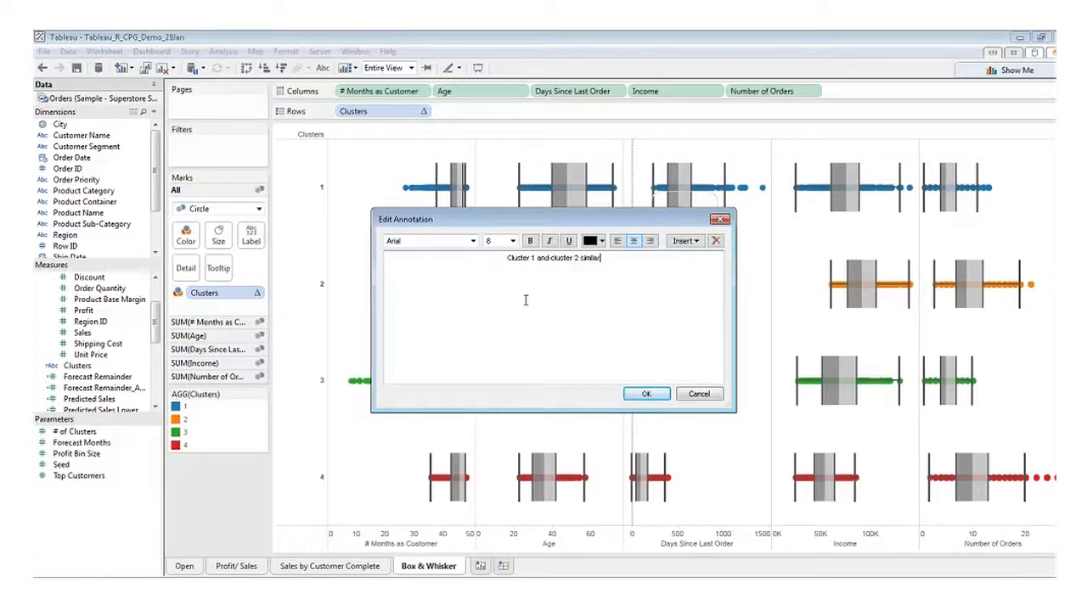
text( distrib)
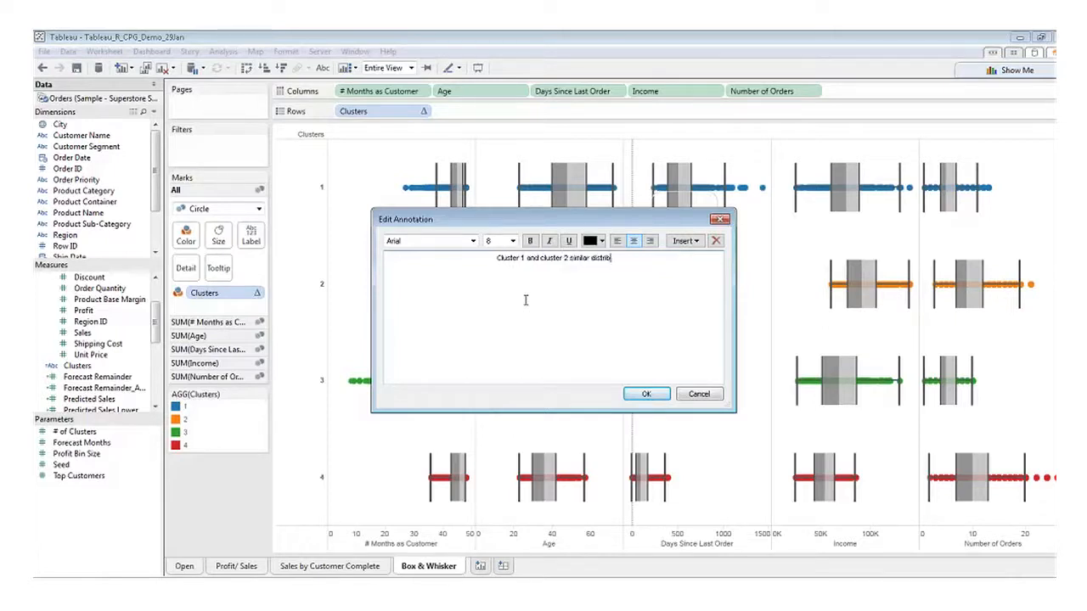
text(utions)
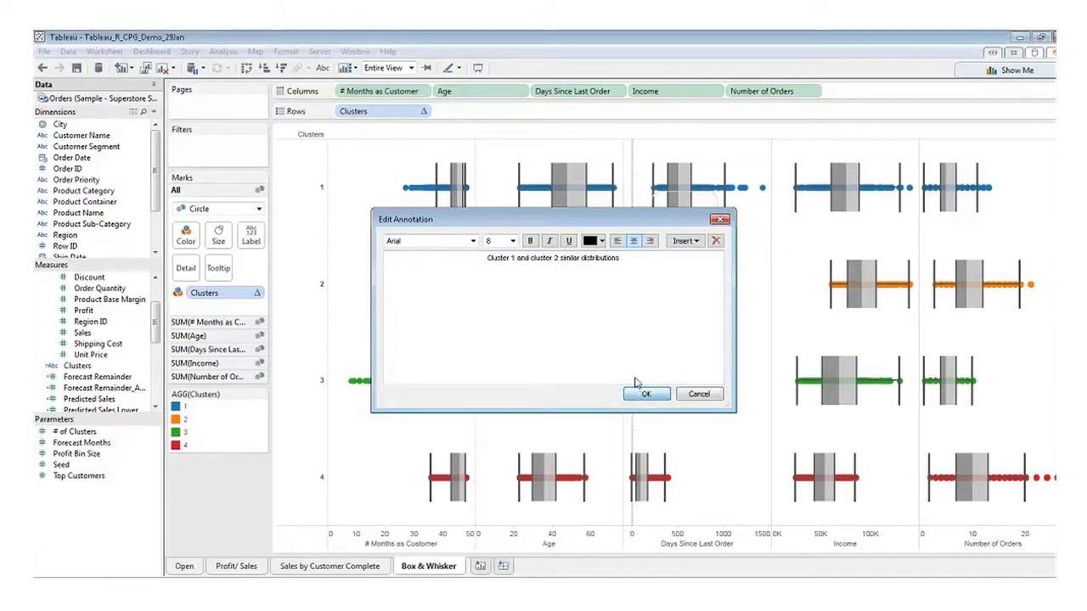
click(639, 389)
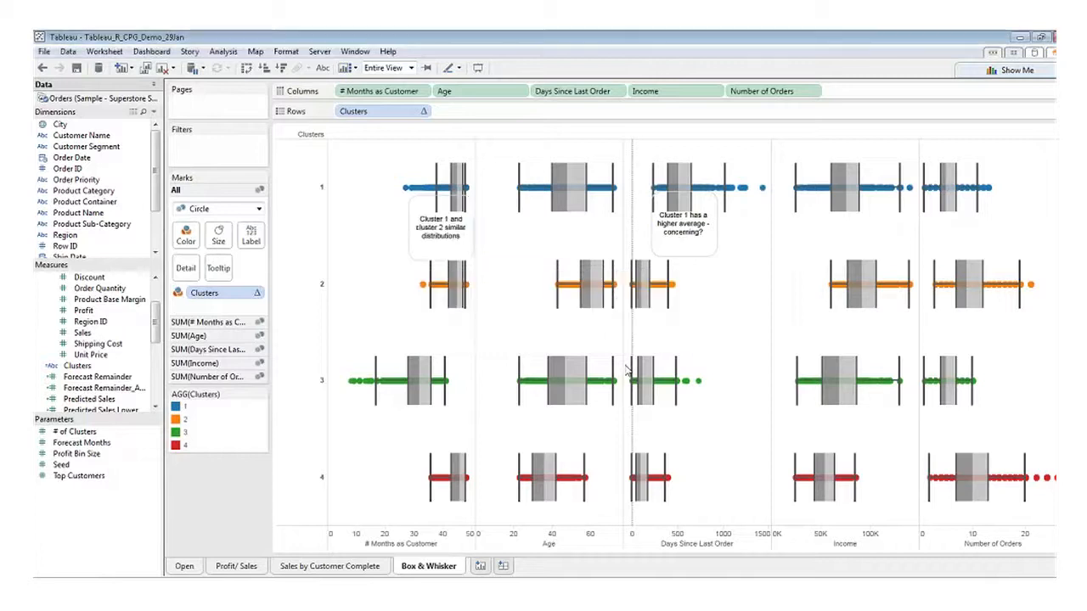
Step: Widen the "similar distributions" annotation leftward across most of the # Months as Customer pane, and deselect it
click(407, 229)
drag(406, 228, 336, 228)
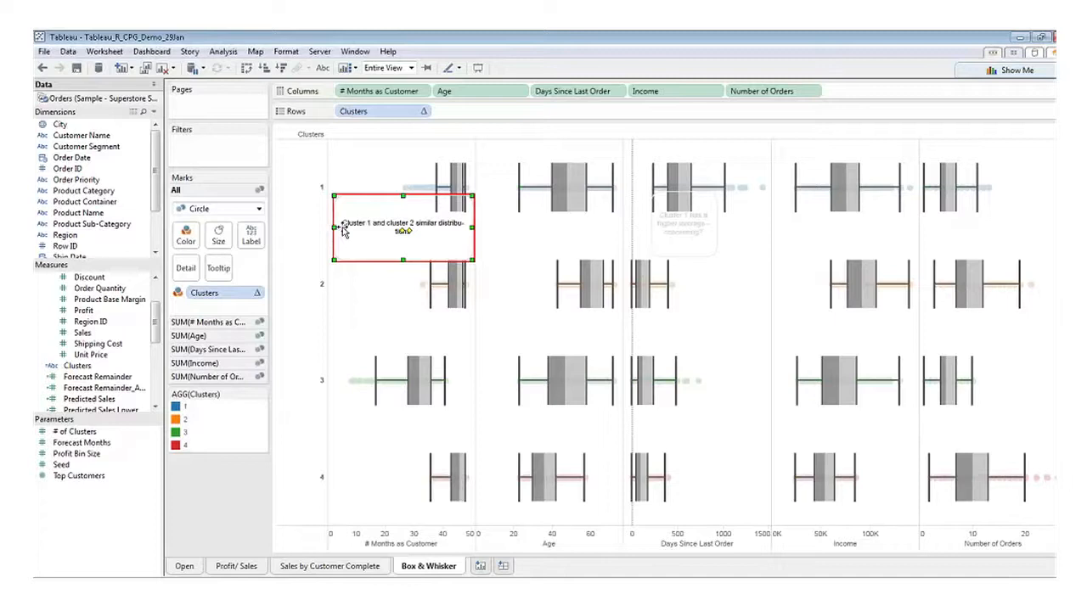
click(723, 249)
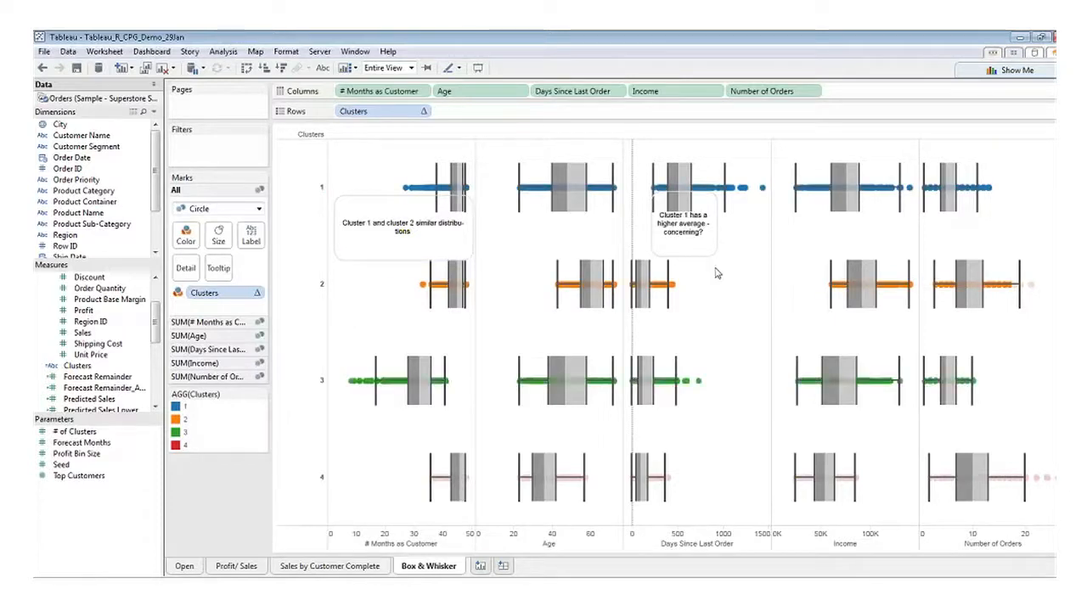
Step: Add an area annotation below cluster 1's Number of Orders box plot reading "Cluster 1 has a smaller average for the number of orders placed"
mouse_move(642, 296)
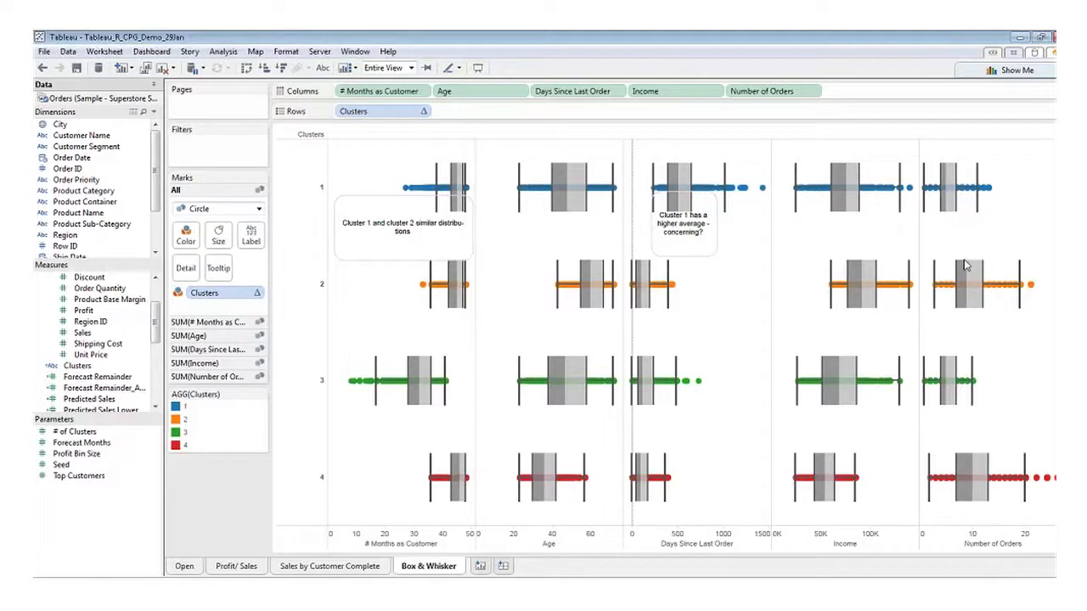
right_click(951, 229)
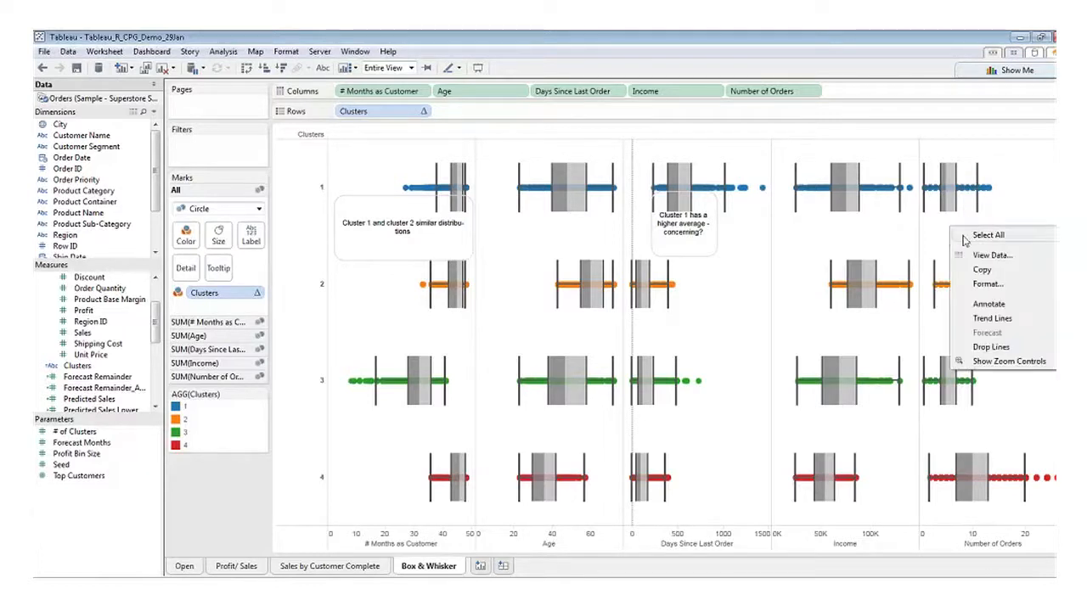
mouse_move(1001, 306)
click(934, 320)
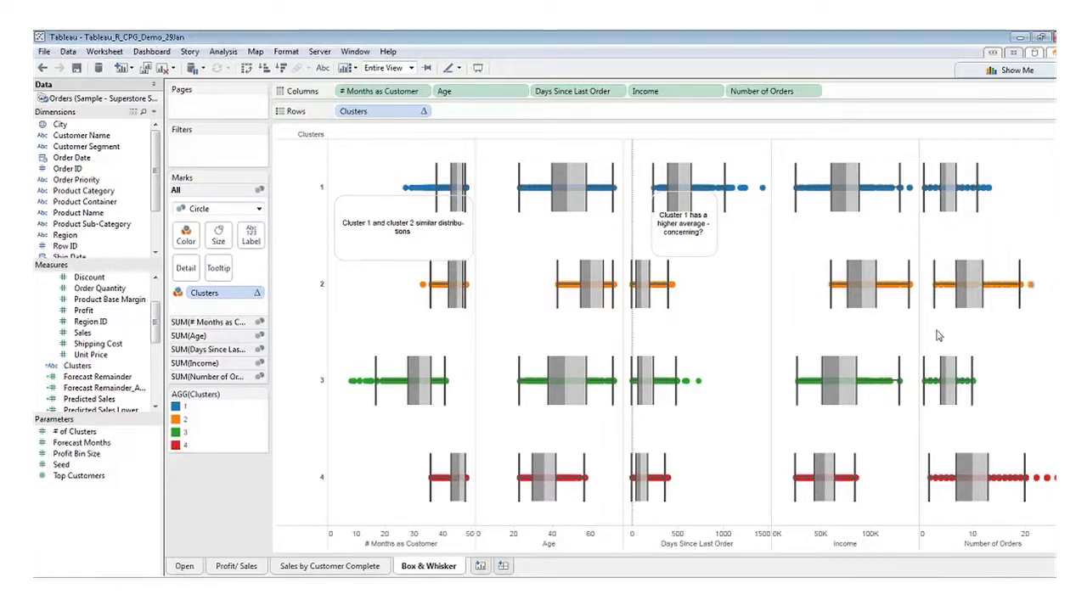
text(Cl)
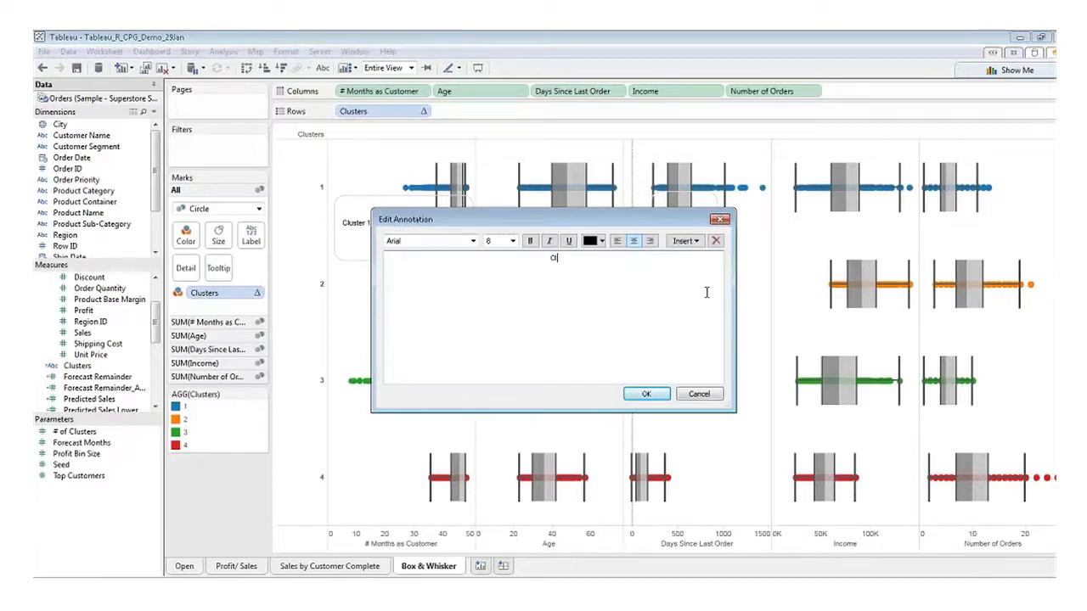
text(uster 1 )
text(has a sin)
text(aller )
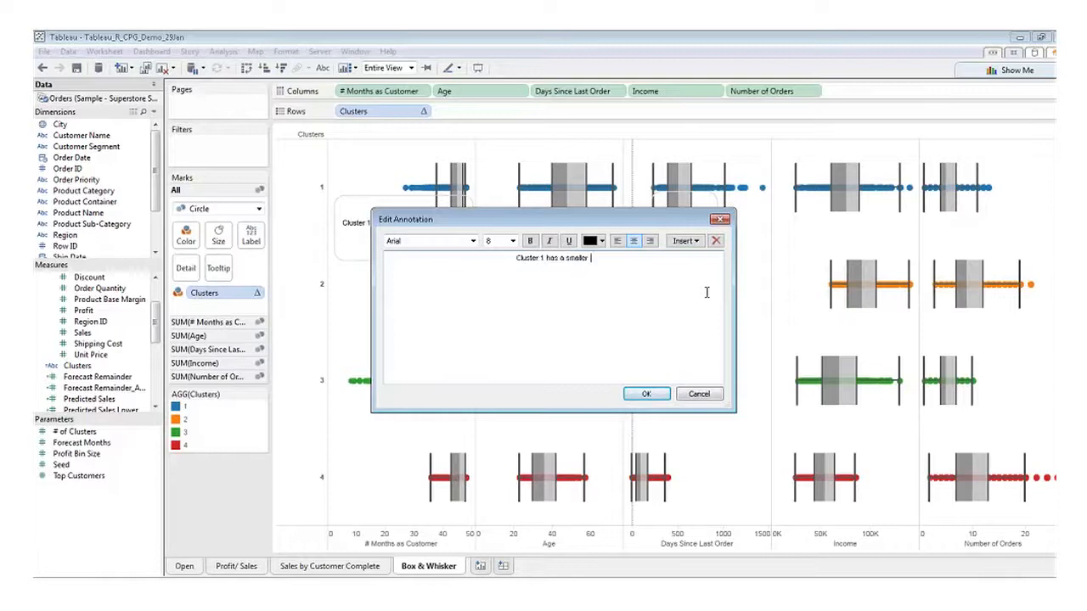
text(aver)
key(BackSpace)
key(BackSpace)
key(BackSpace)
text(rage for th)
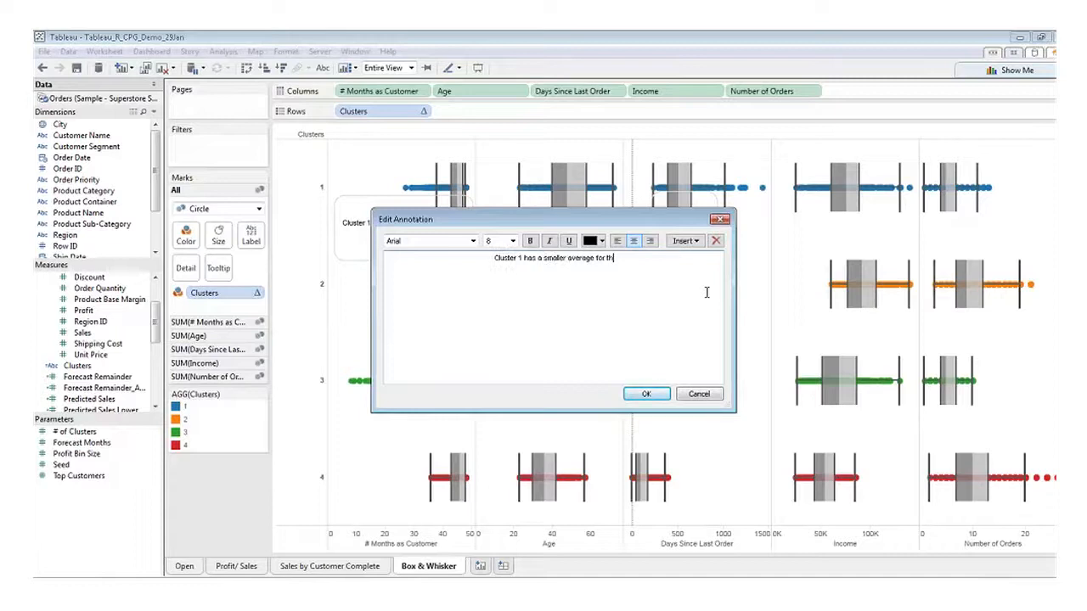
text(e nume)
text(e)
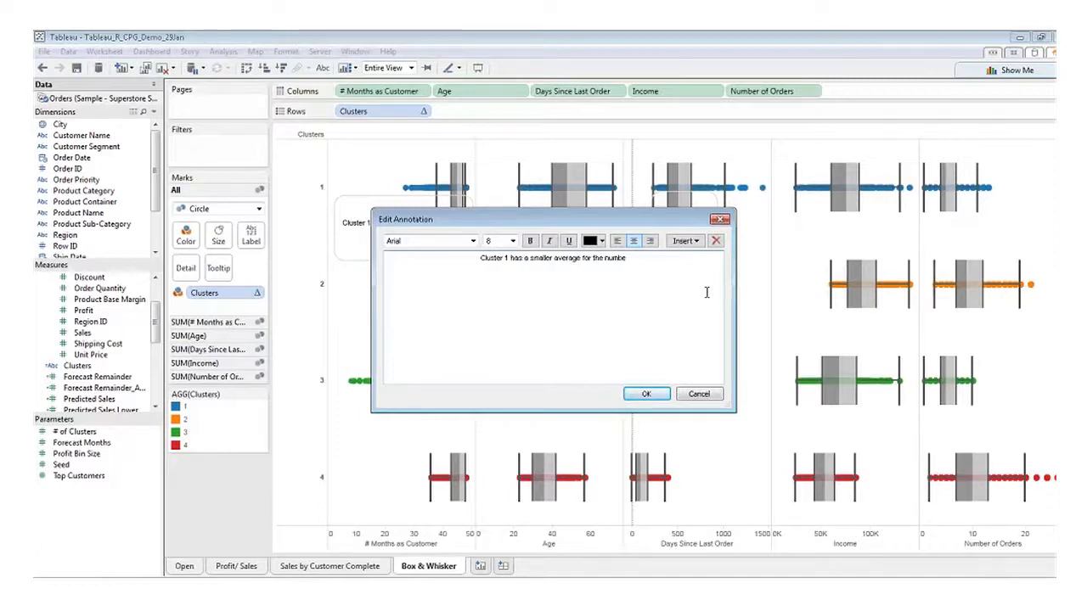
text(r of orders placed)
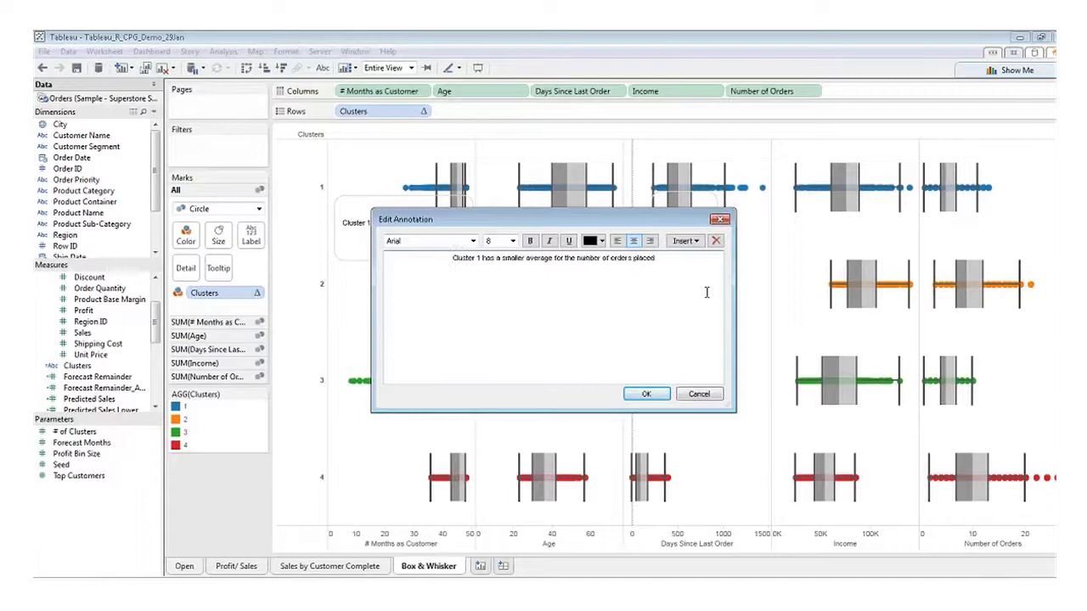
click(652, 395)
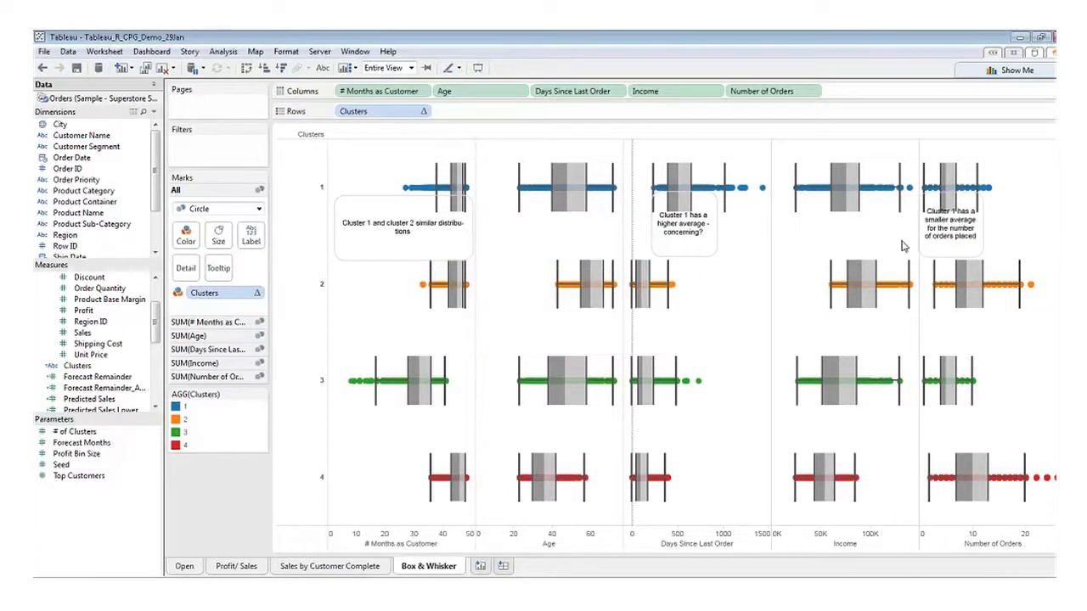
Step: Widen the Number of Orders annotation rightward so its text fits on two lines, and deselect it
click(924, 229)
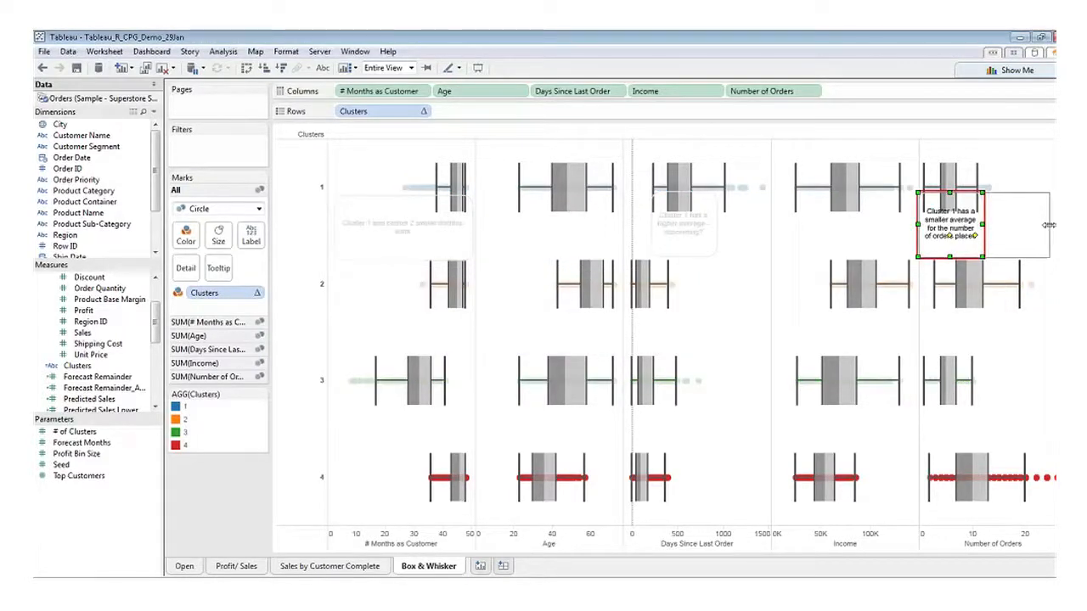
drag(983, 224, 1061, 225)
click(739, 274)
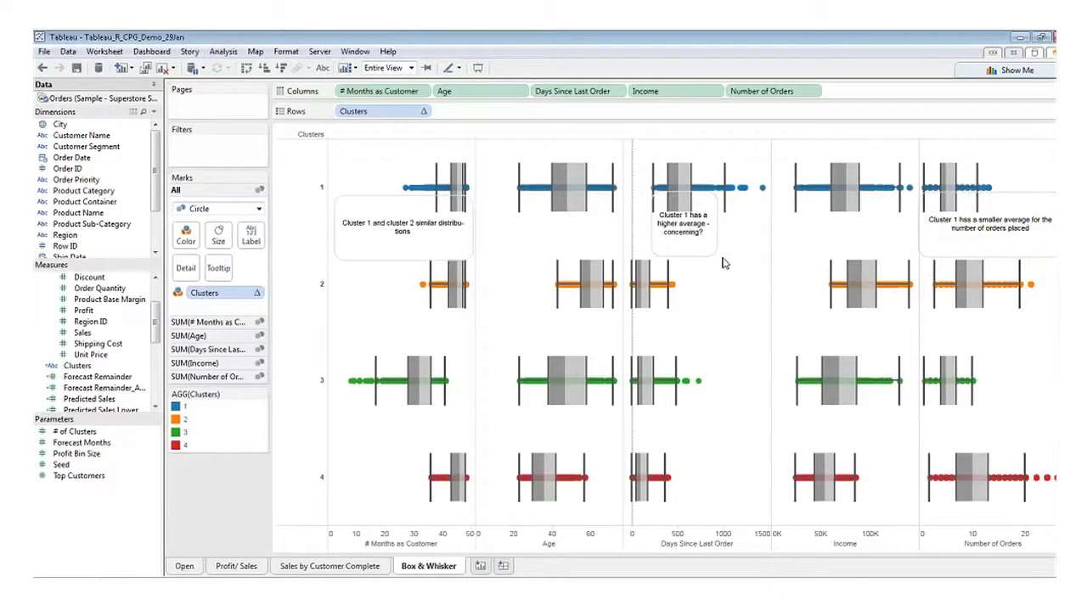
Step: Extend the "similar distributions" annotation slightly further to the left edge of the # Months as Customer pane, and deselect it
mouse_move(682, 210)
click(369, 241)
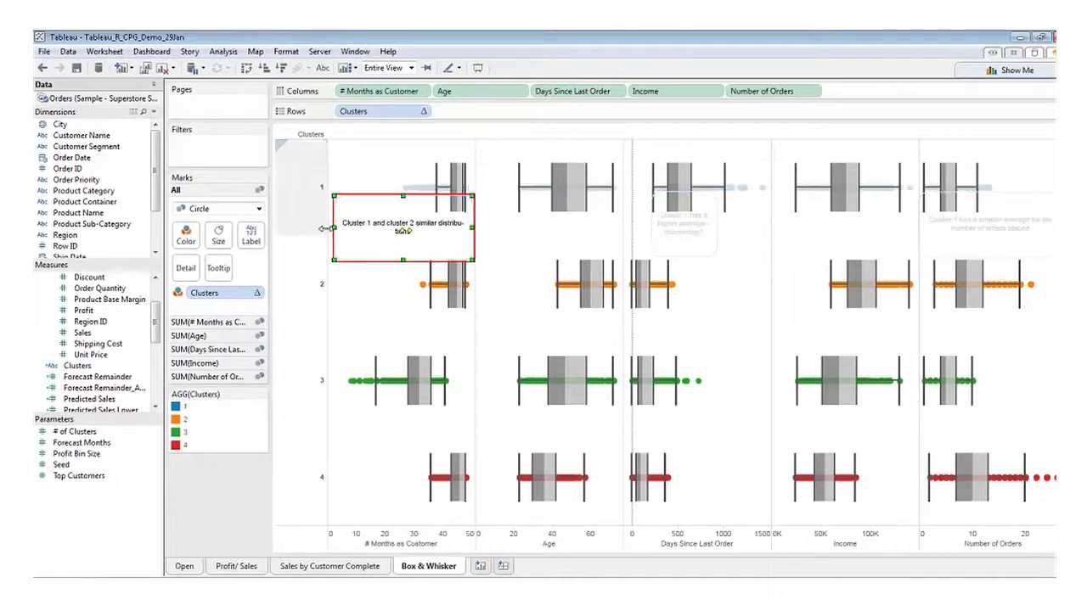
drag(334, 229, 327, 230)
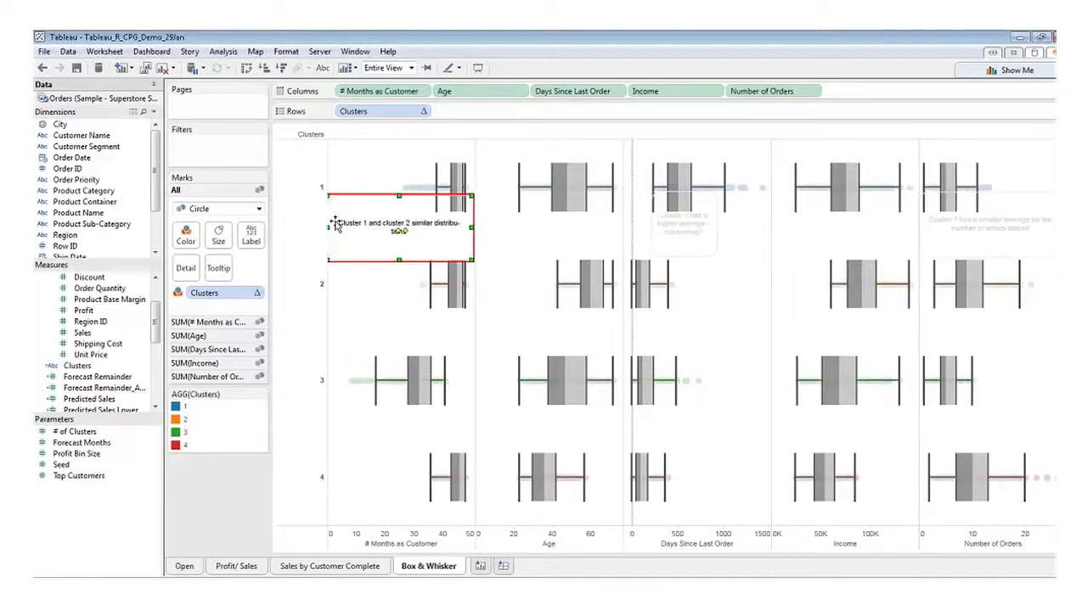
click(378, 272)
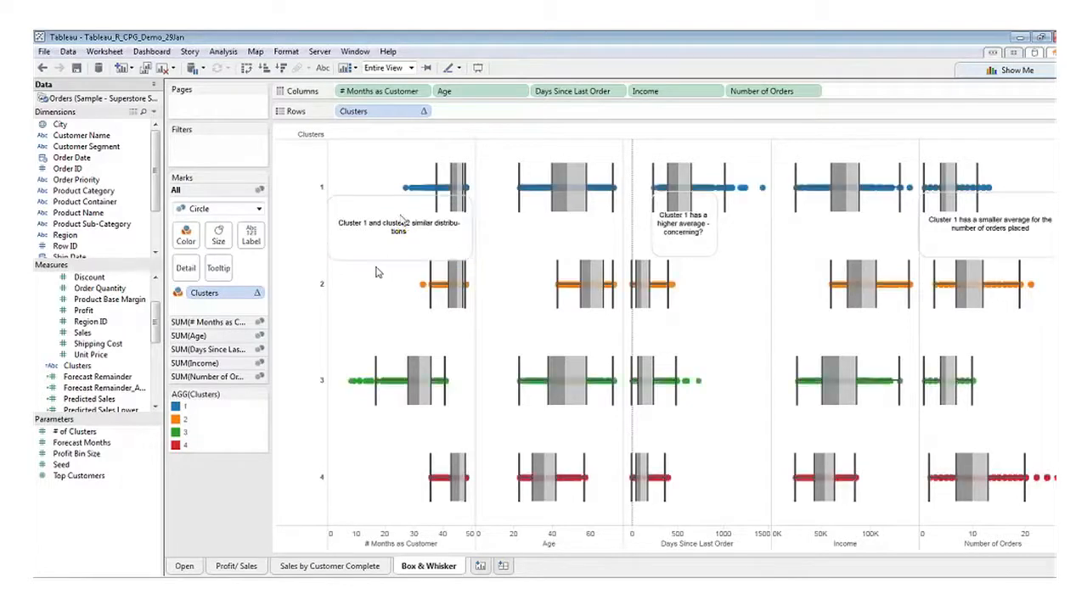
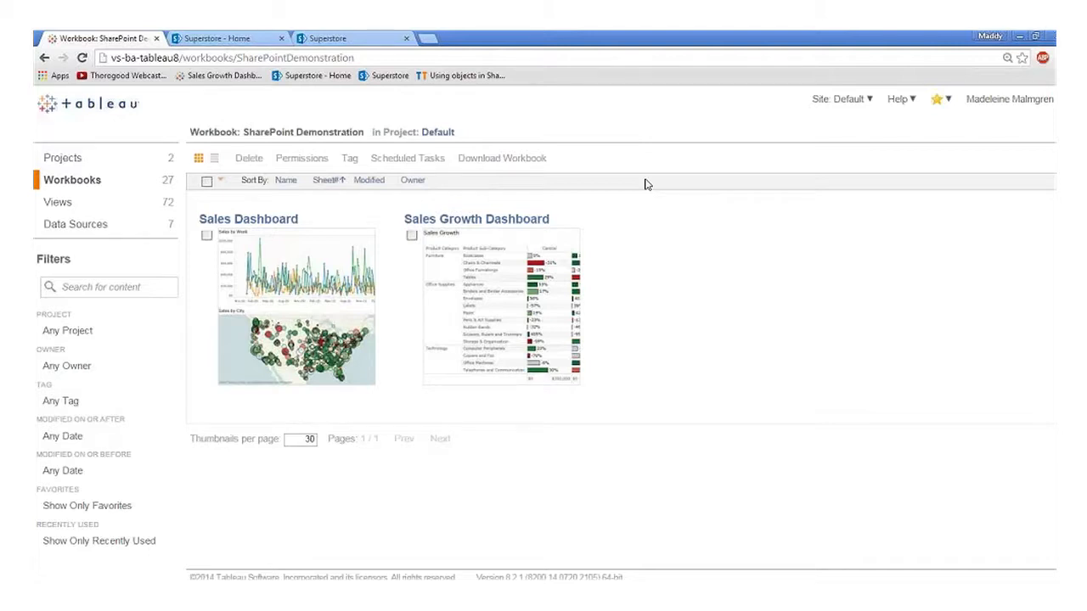
Step: Switch the SharePoint Demonstration workbook's views to list display and back to thumbnails, and open the Sales Growth Dashboard
click(216, 164)
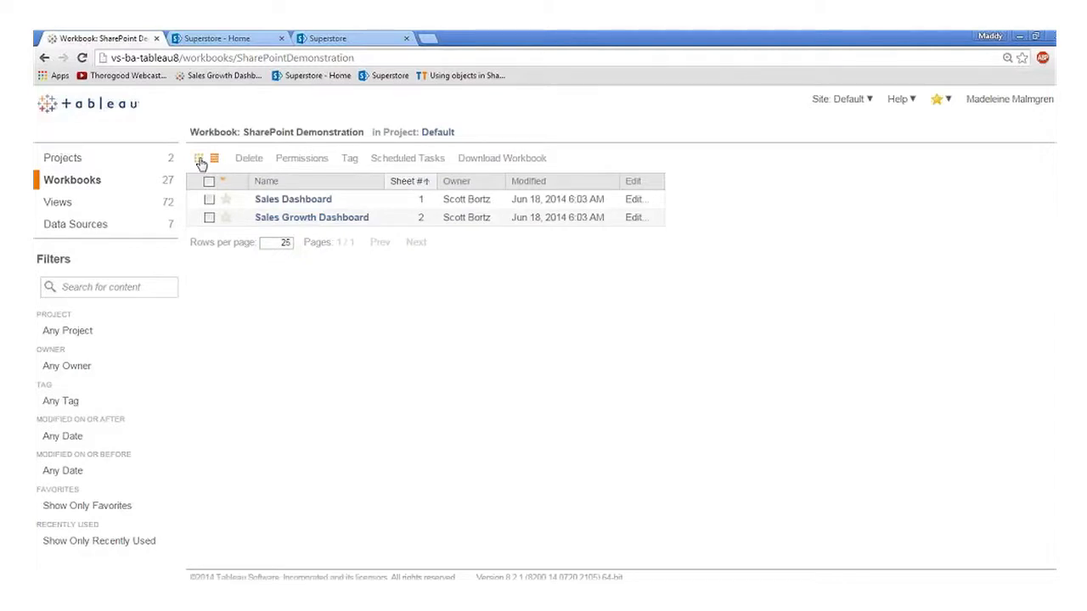
click(200, 161)
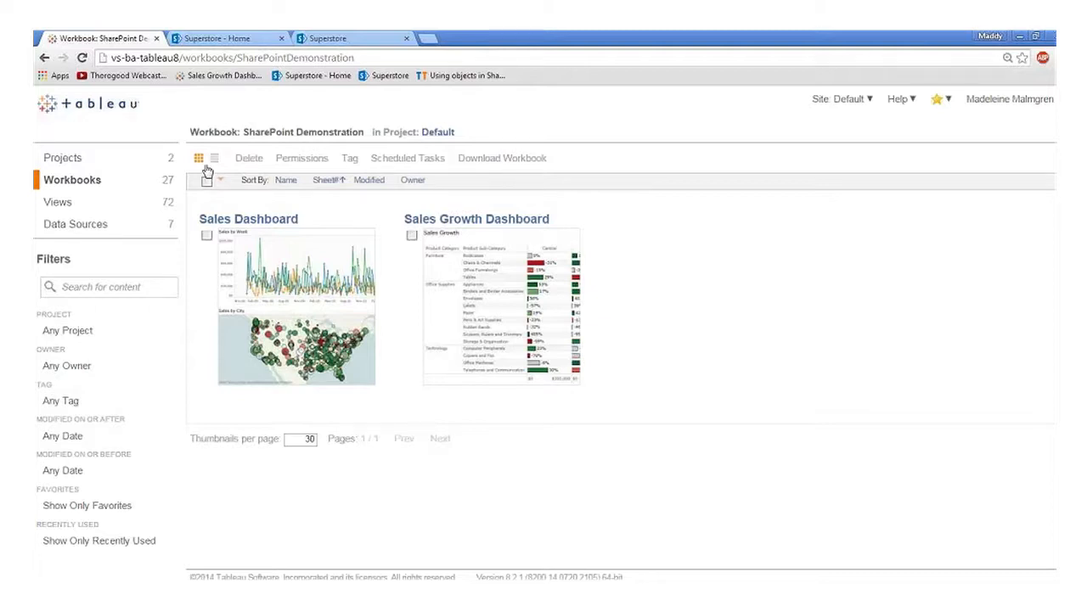
mouse_move(510, 364)
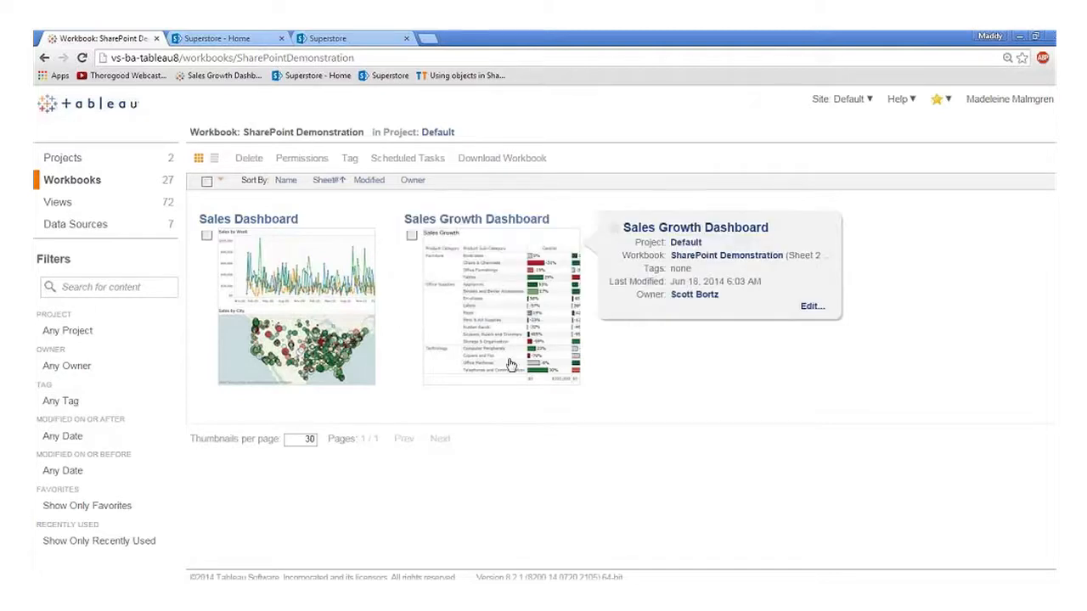
click(514, 347)
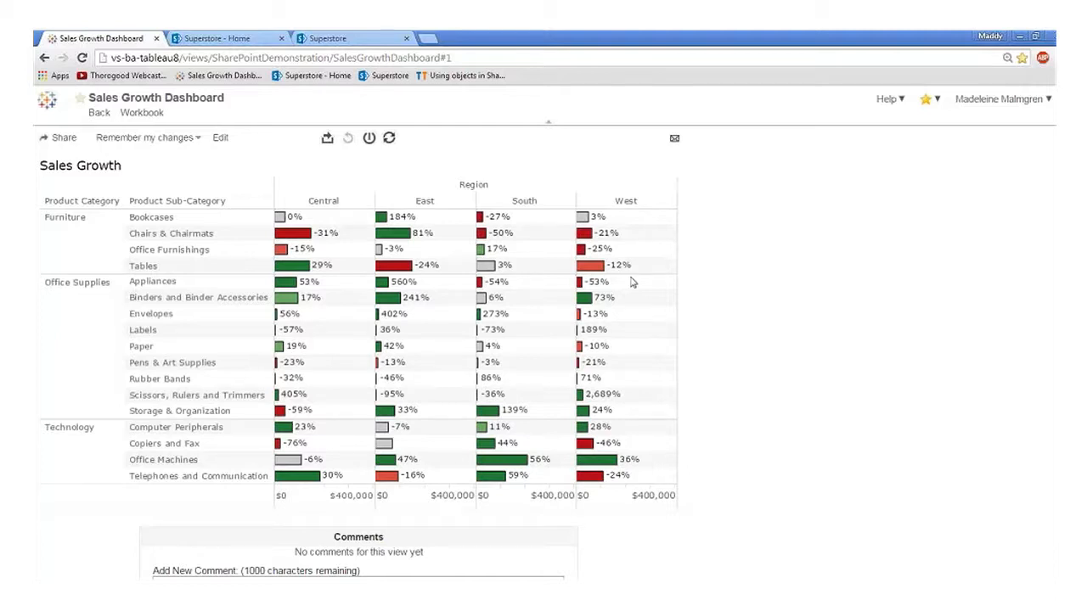
Step: Exclude the Office Supplies category from the Sales Growth view and sort the sub-categories by West region sales in descending order
click(72, 354)
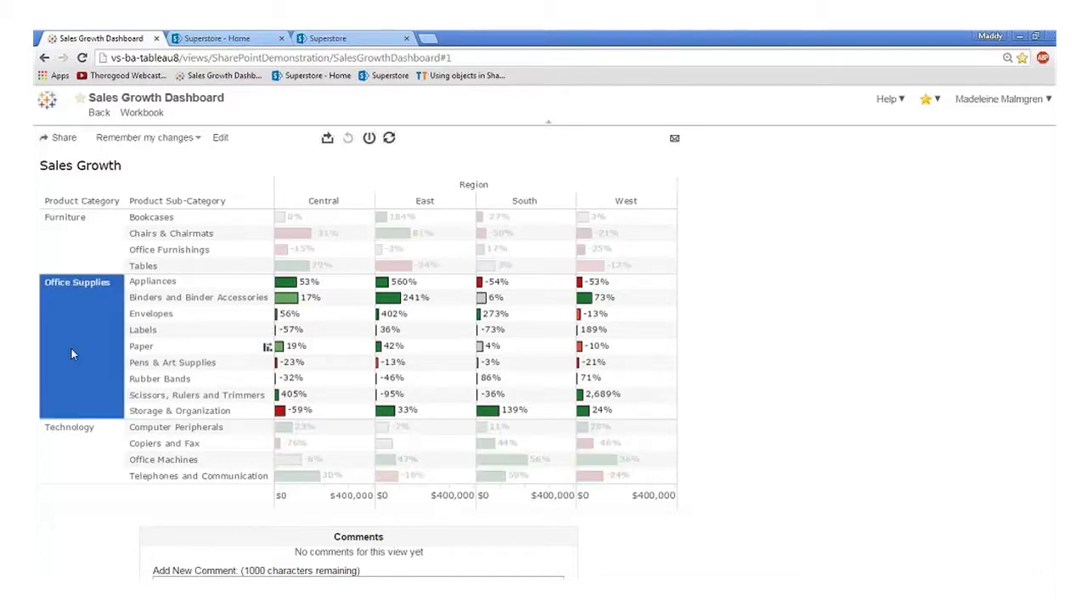
mouse_move(111, 346)
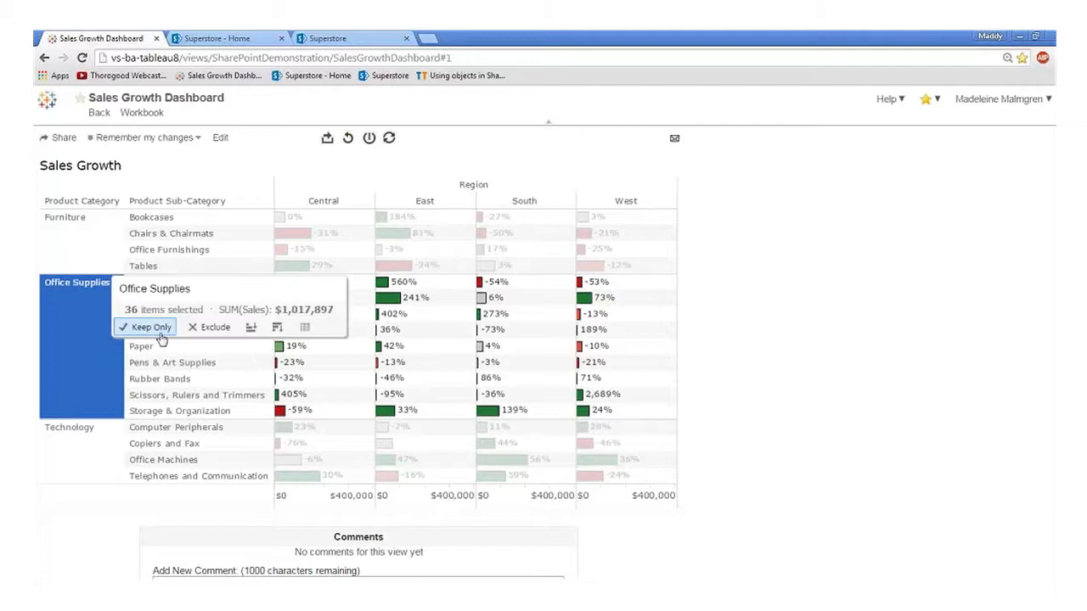
click(203, 326)
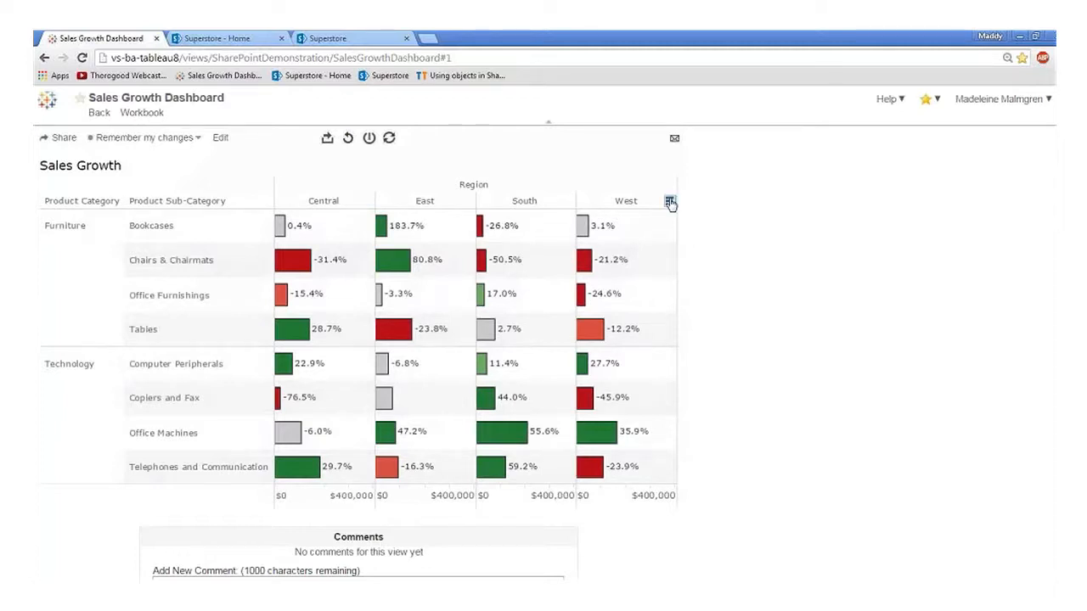
click(671, 204)
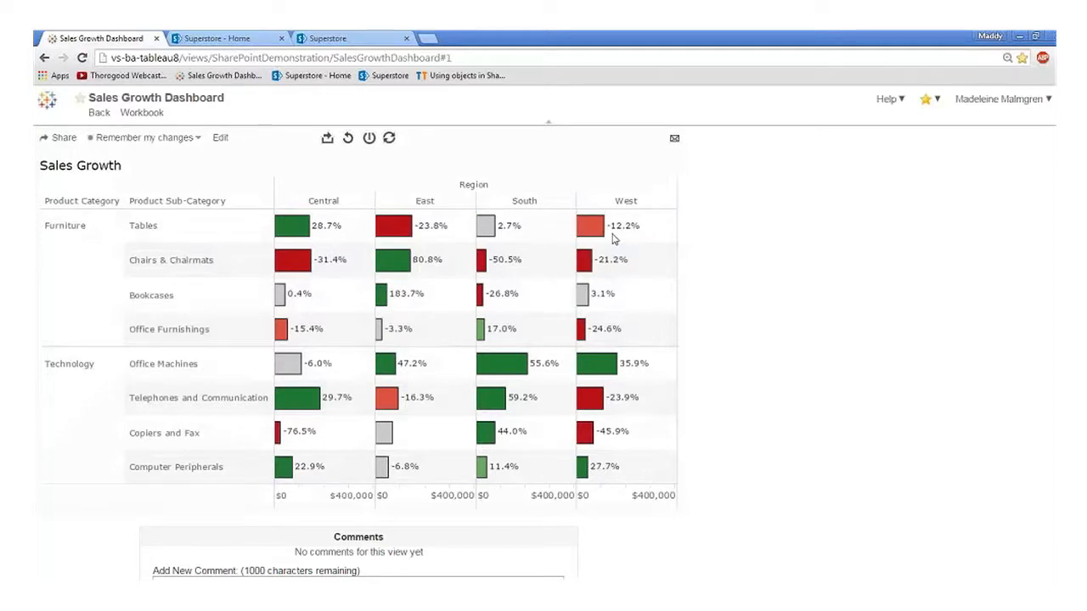
Step: Inspect the summary and underlying data of the Furniture Tables mark in the West region, and close the data window
mouse_move(602, 240)
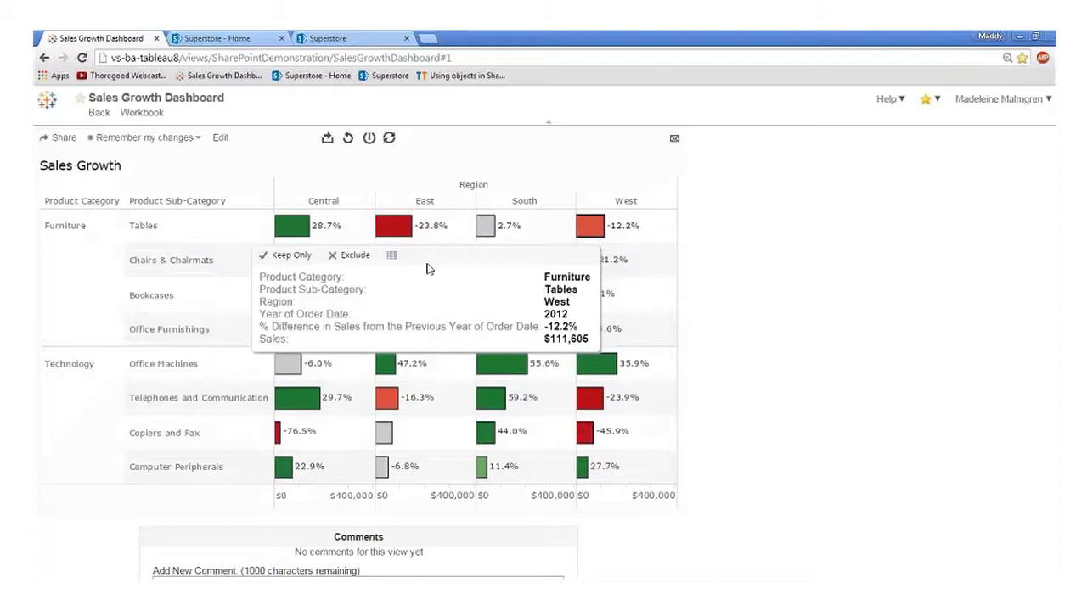
click(394, 257)
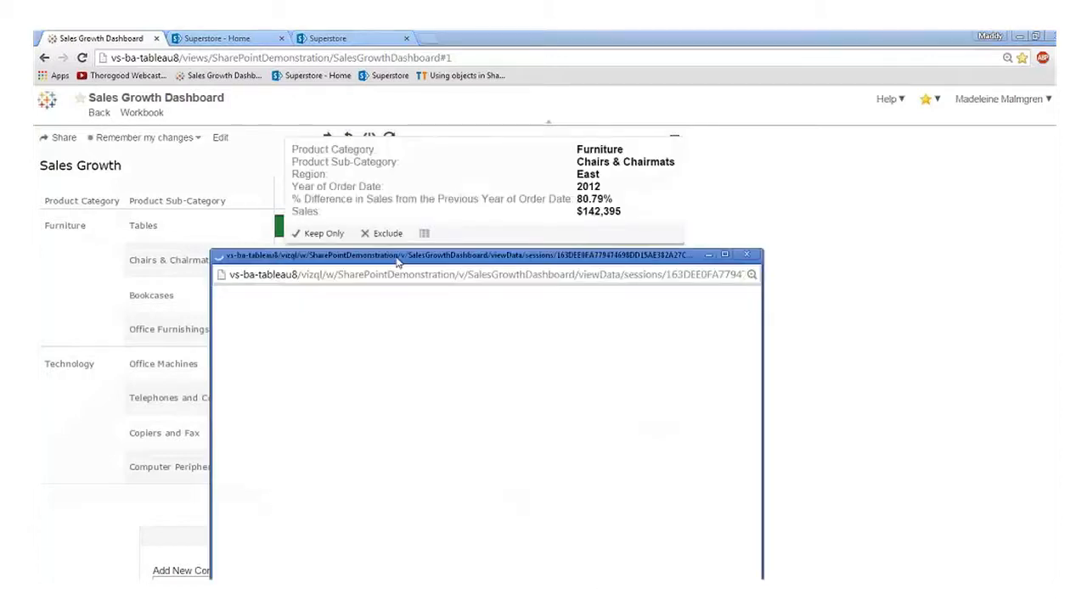
drag(400, 266, 448, 106)
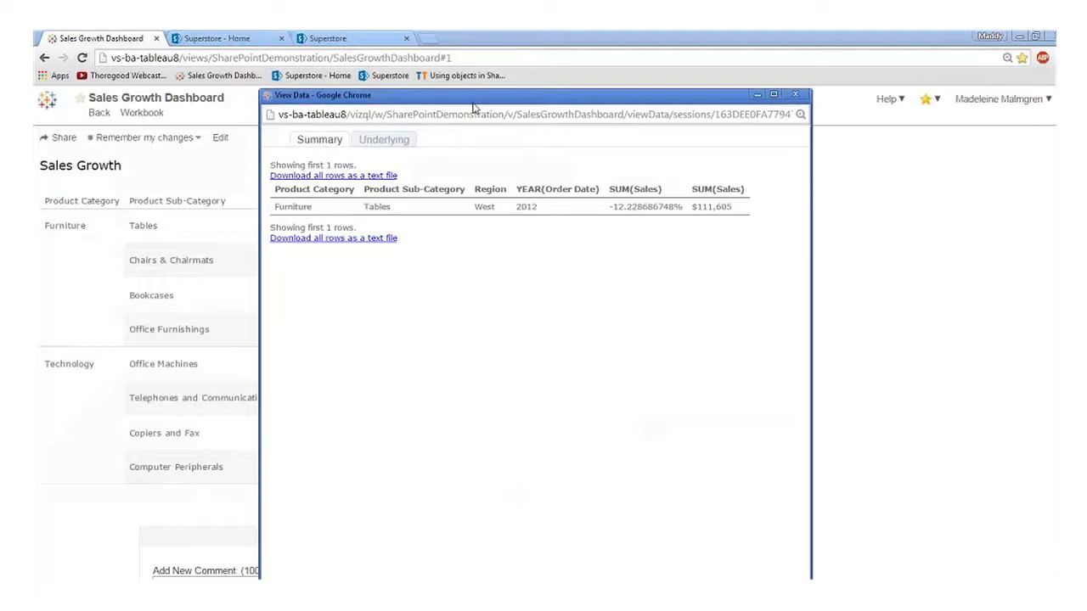
click(410, 141)
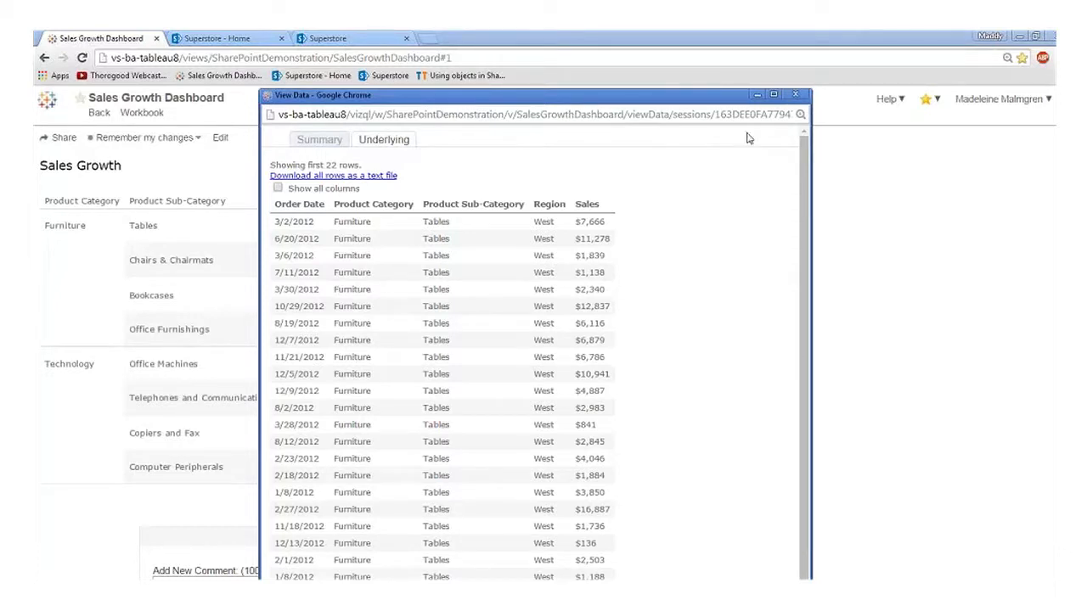
click(796, 95)
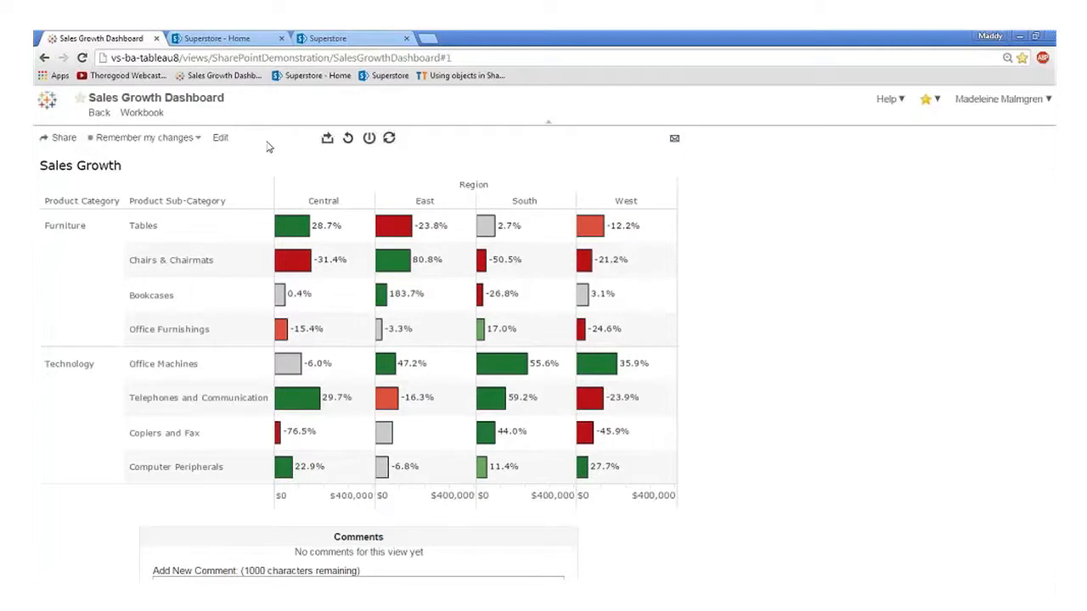
Step: Check the options for remembering a custom view, and revert the Sales Growth Dashboard to its original view
click(198, 140)
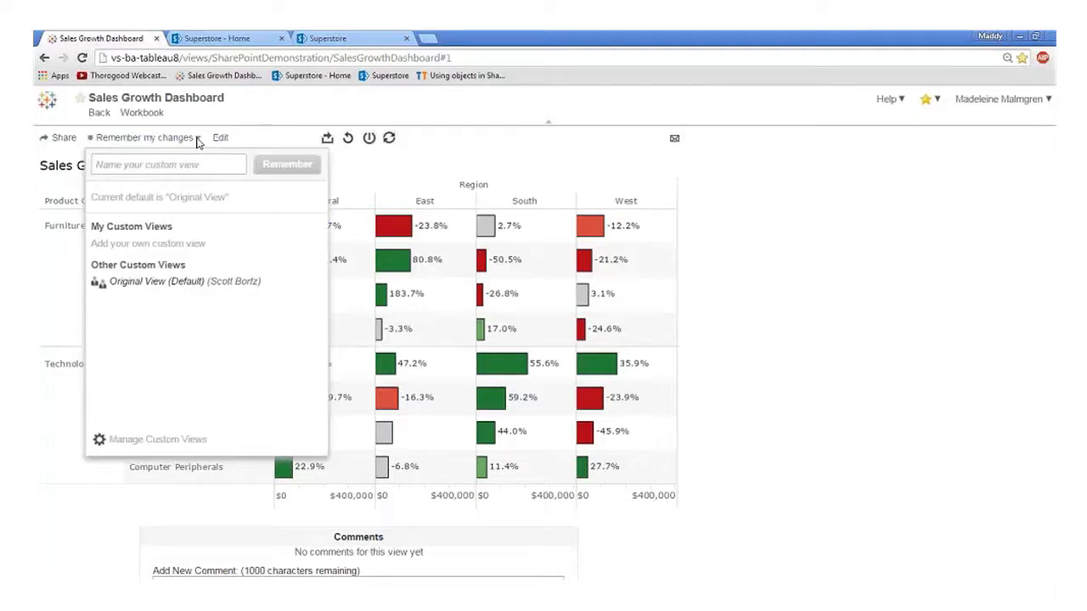
click(197, 140)
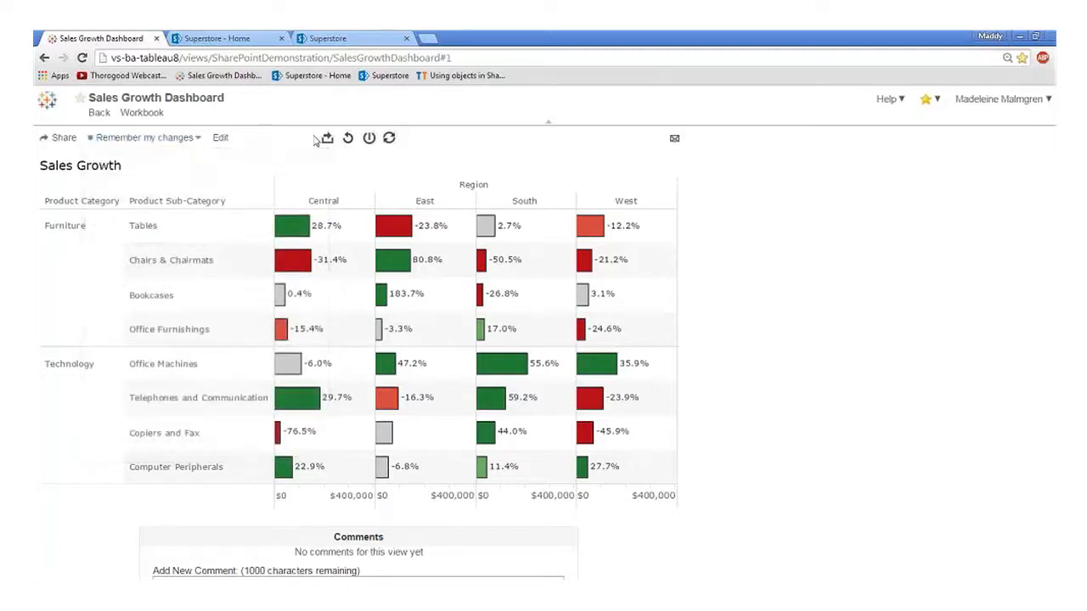
click(349, 140)
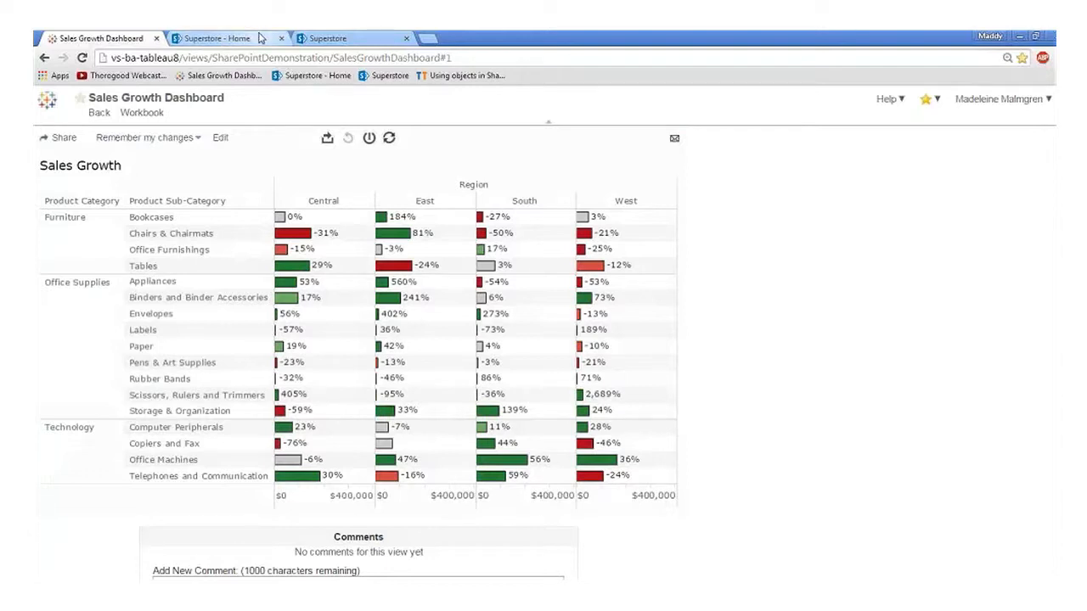
Step: Switch to the SharePoint Superstore home page and focus the display on its content
click(261, 38)
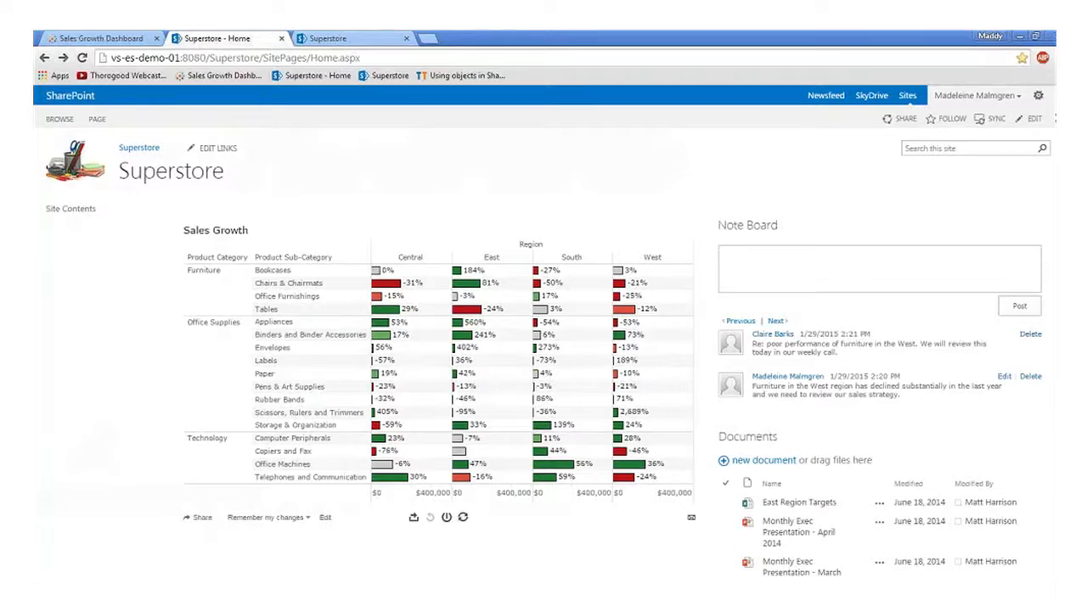
click(1055, 119)
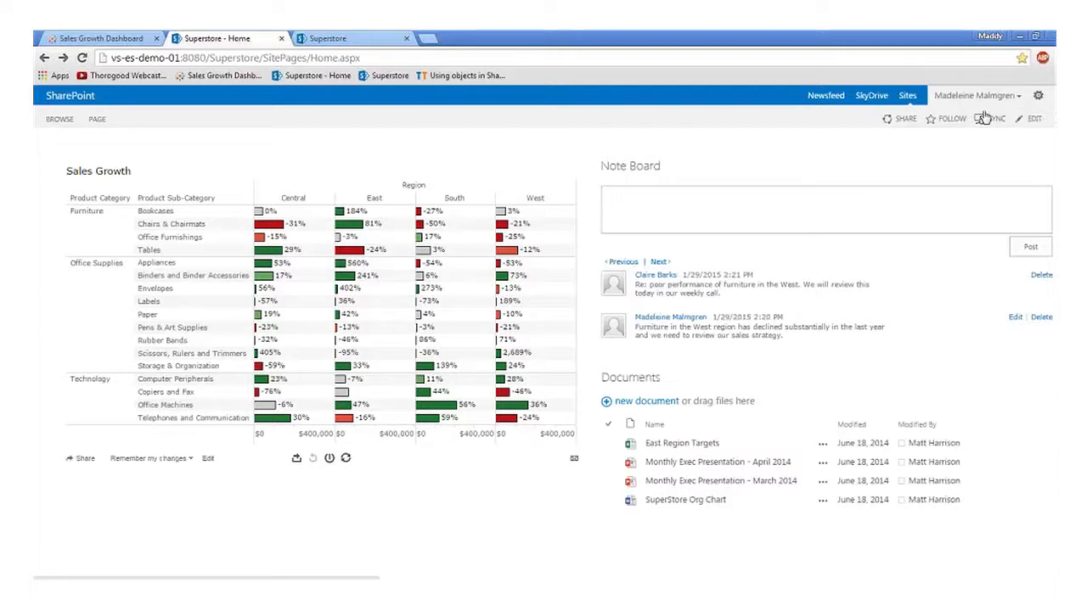
Step: Exclude Office Supplies from the Sales Growth view embedded in SharePoint and sort it by West sales in descending order
click(99, 308)
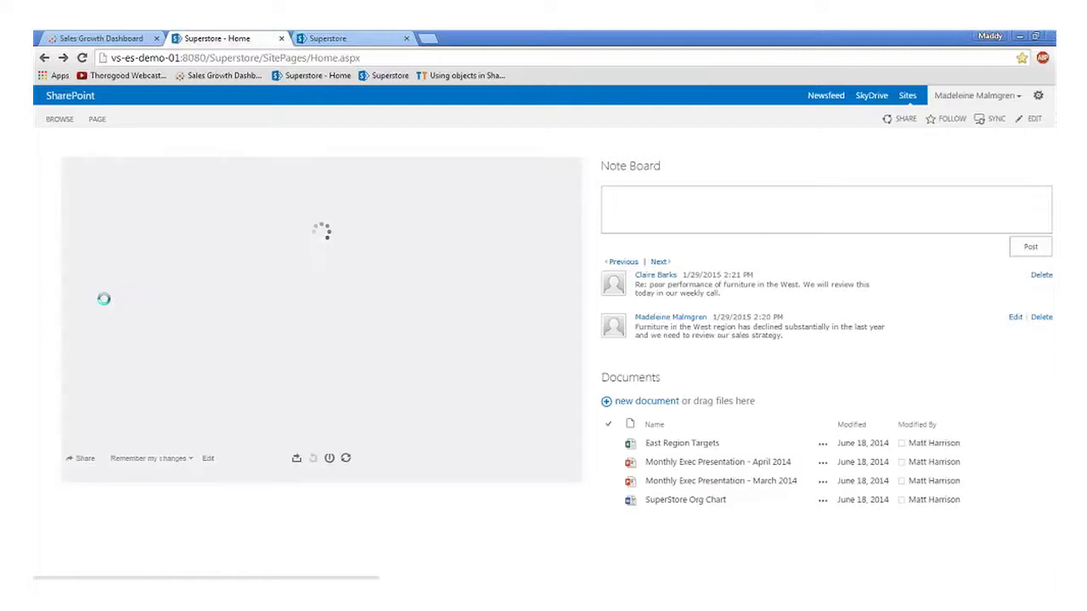
click(107, 282)
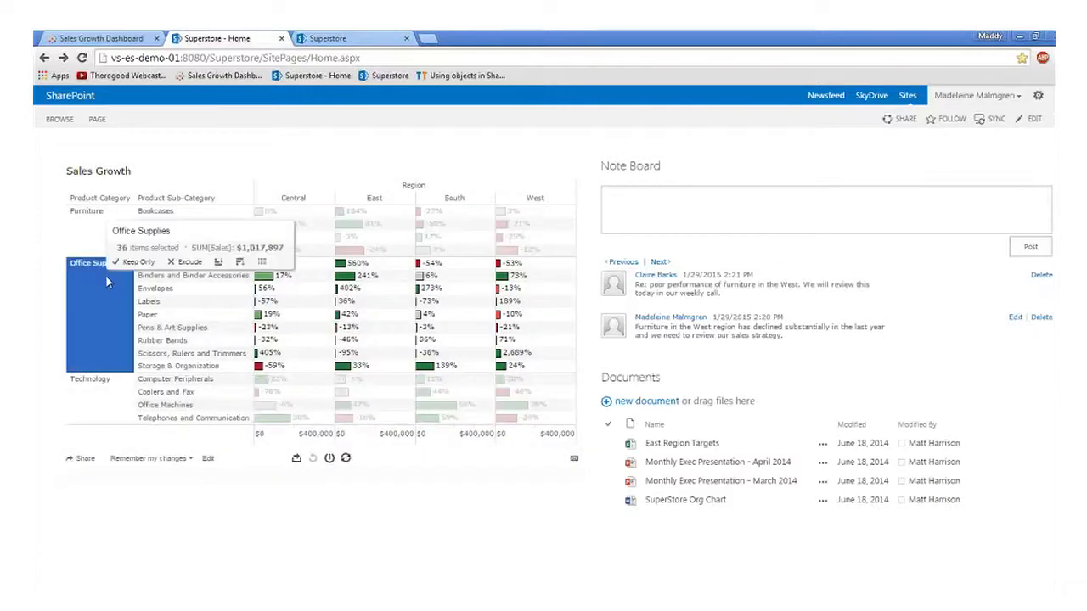
click(185, 262)
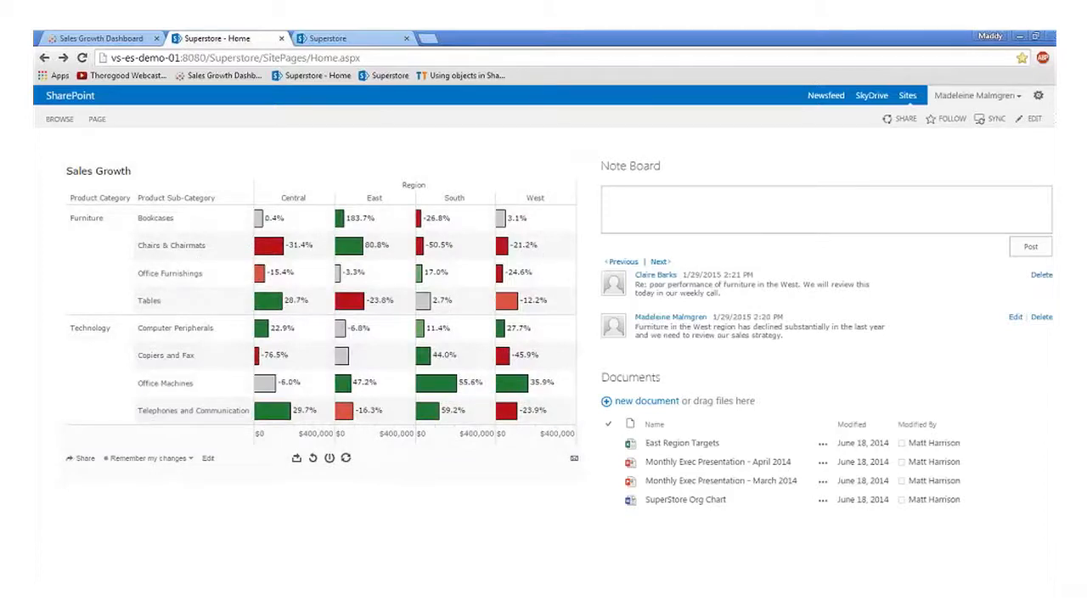
click(570, 201)
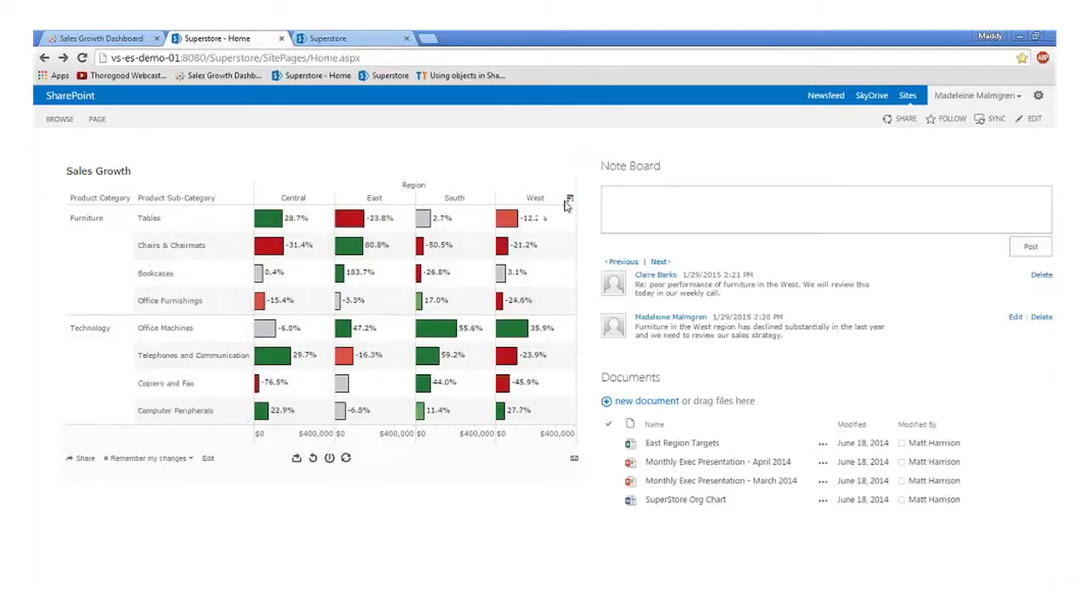
Step: View the summary data behind the embedded dashboard's Furniture Tables mark for West, and close the data window
mouse_move(501, 222)
click(331, 238)
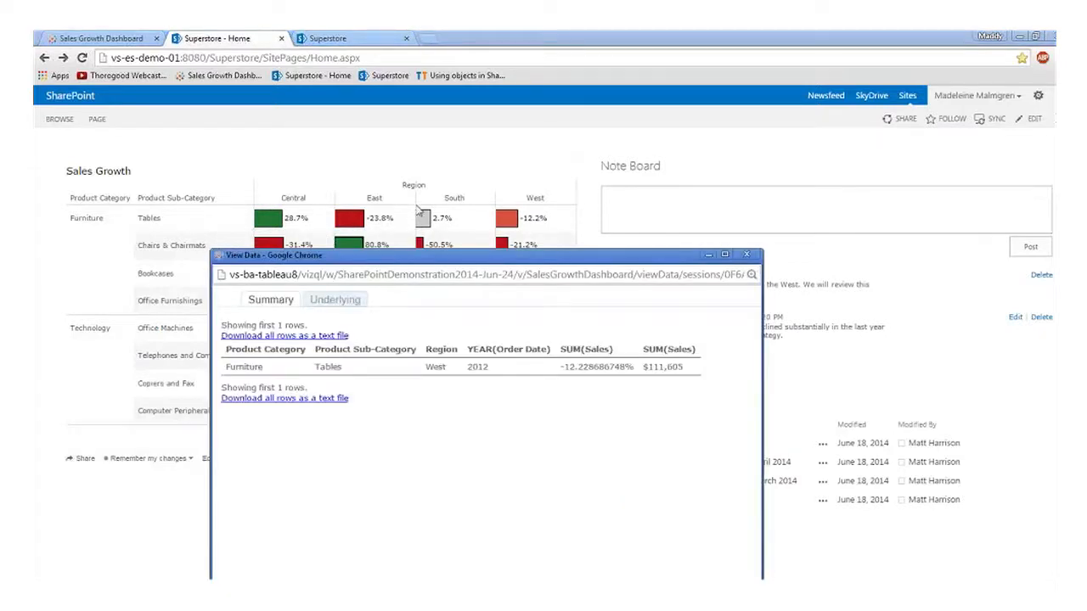
drag(688, 261, 712, 155)
click(771, 148)
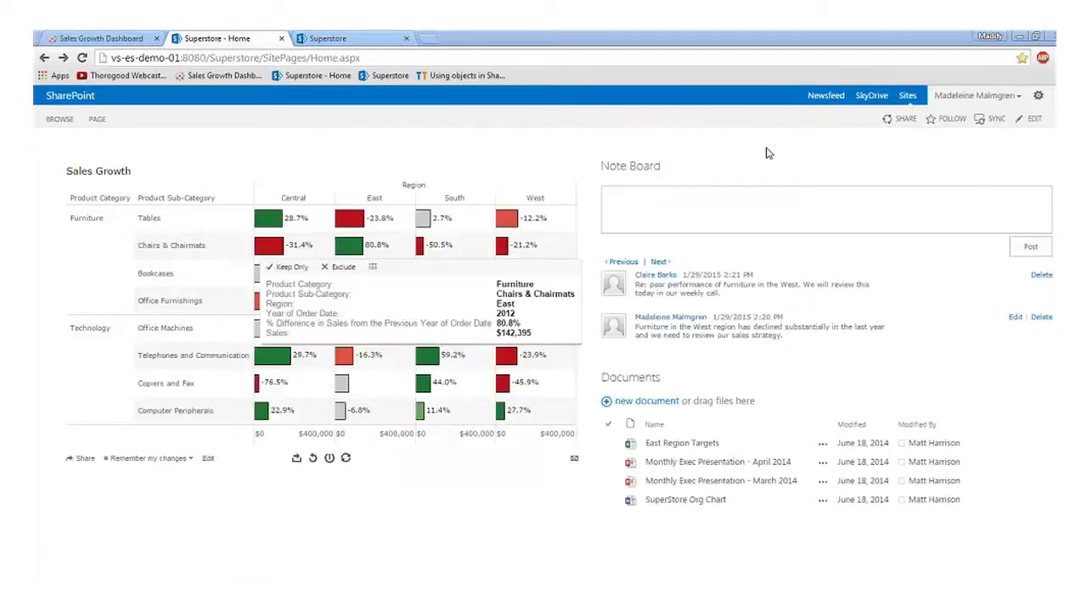
Step: Check the embedded dashboard's custom view options, and revert the Sales Growth view to its original state
click(190, 461)
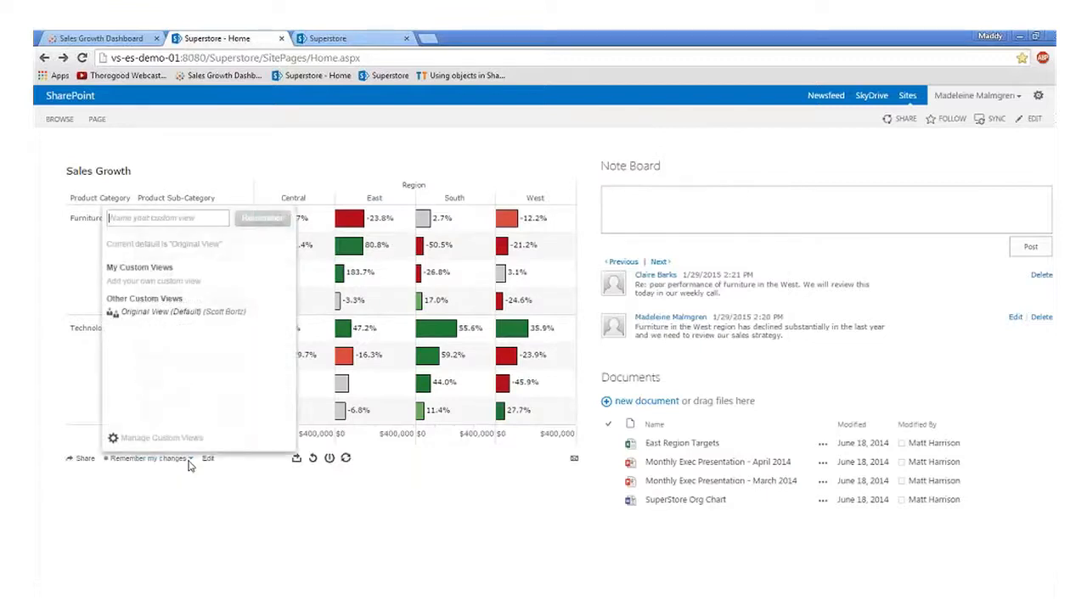
click(313, 462)
click(314, 460)
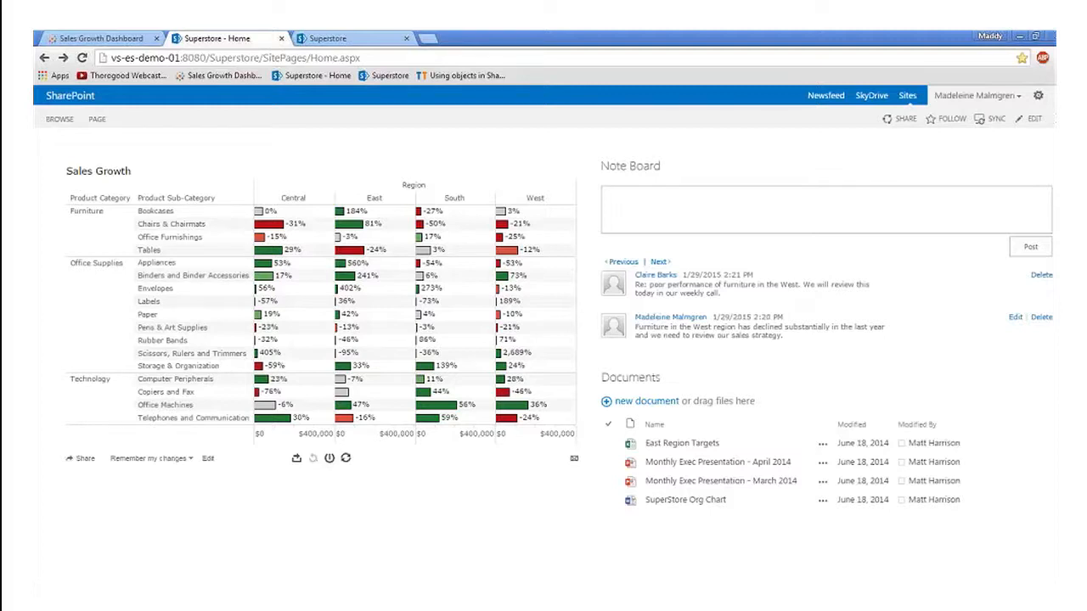
Step: Switch to the SharePoint Superstore sales dashboard page and sign in to Tableau Server by entering the account password
click(338, 40)
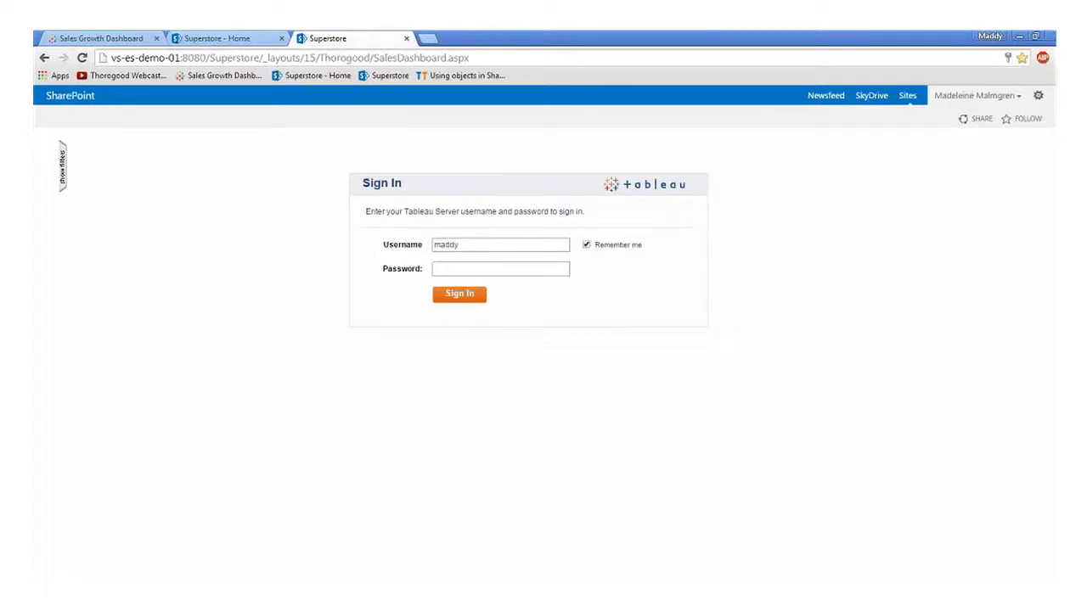
click(498, 269)
text(••••••••)
key(Return)
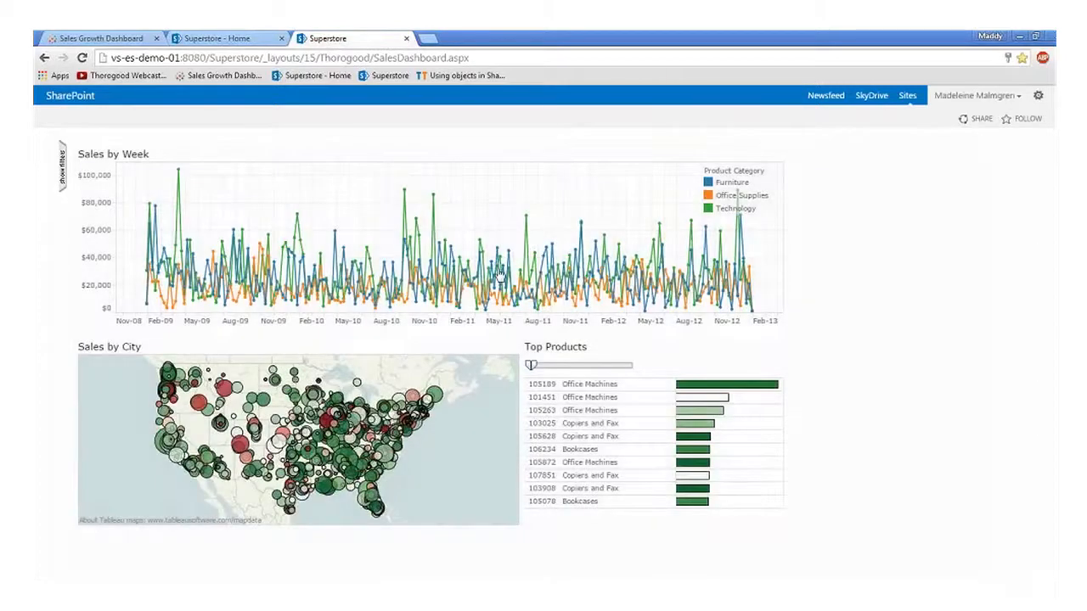
Step: Filter the Superstore sales dashboard to the West region and the year 2012, apply the filters, and collapse the filter pane
mouse_move(500, 275)
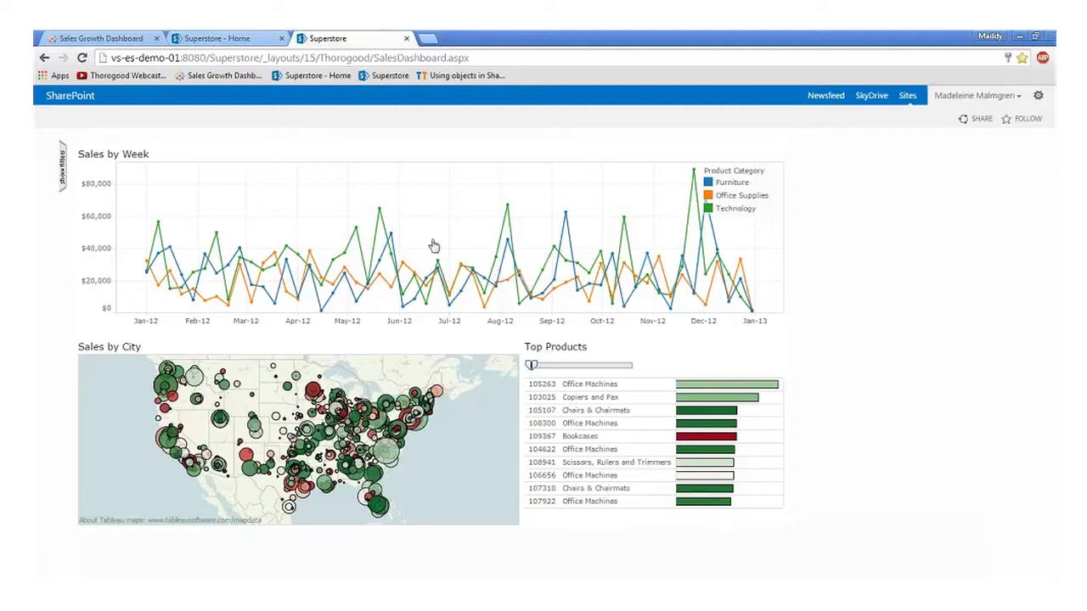
click(63, 168)
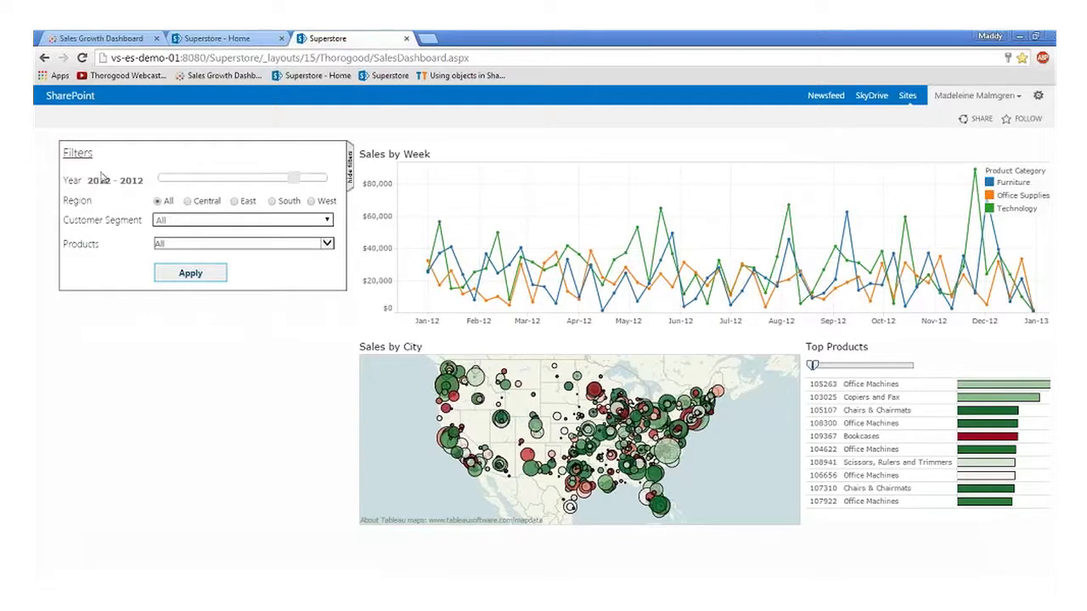
drag(293, 180, 263, 182)
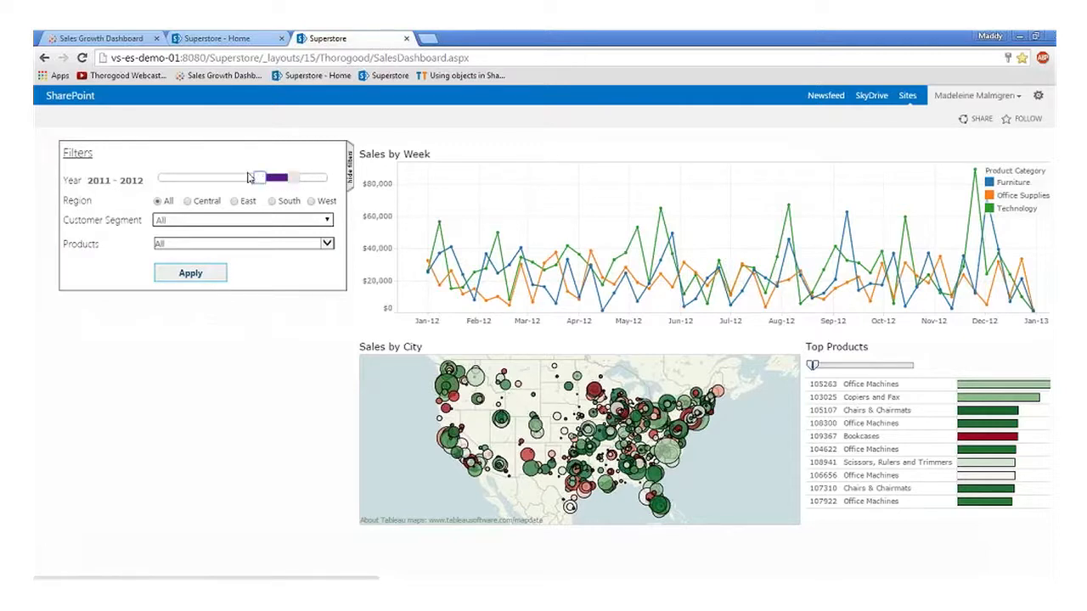
click(312, 202)
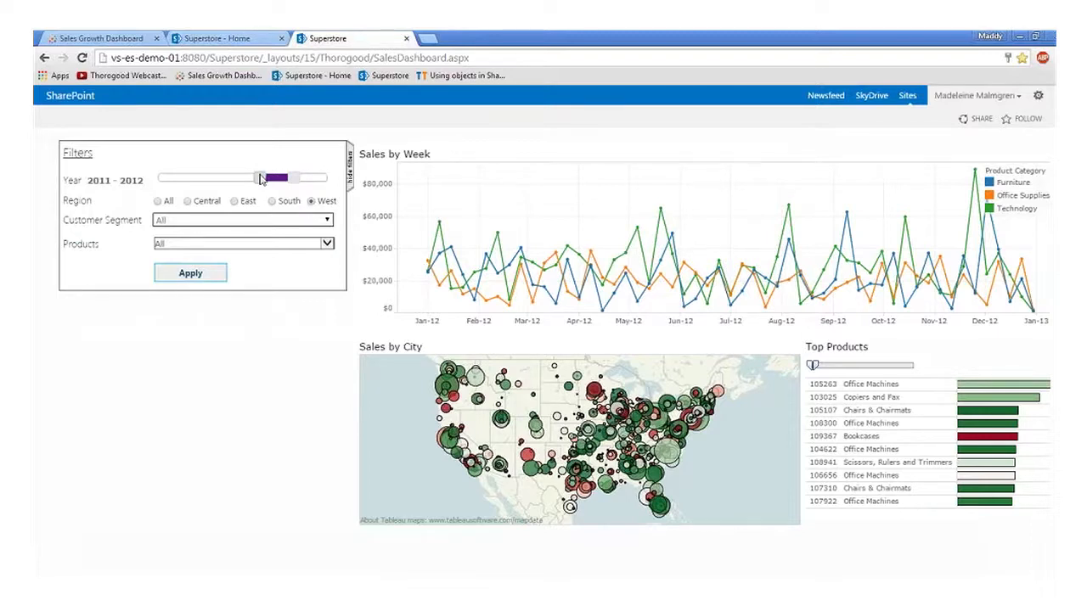
drag(261, 179, 293, 187)
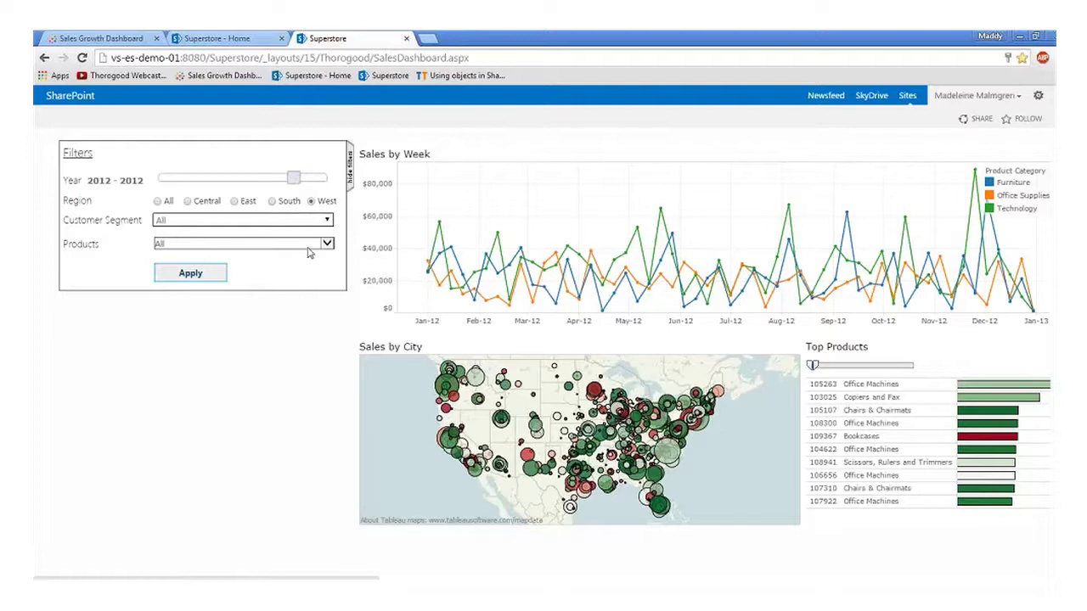
click(213, 275)
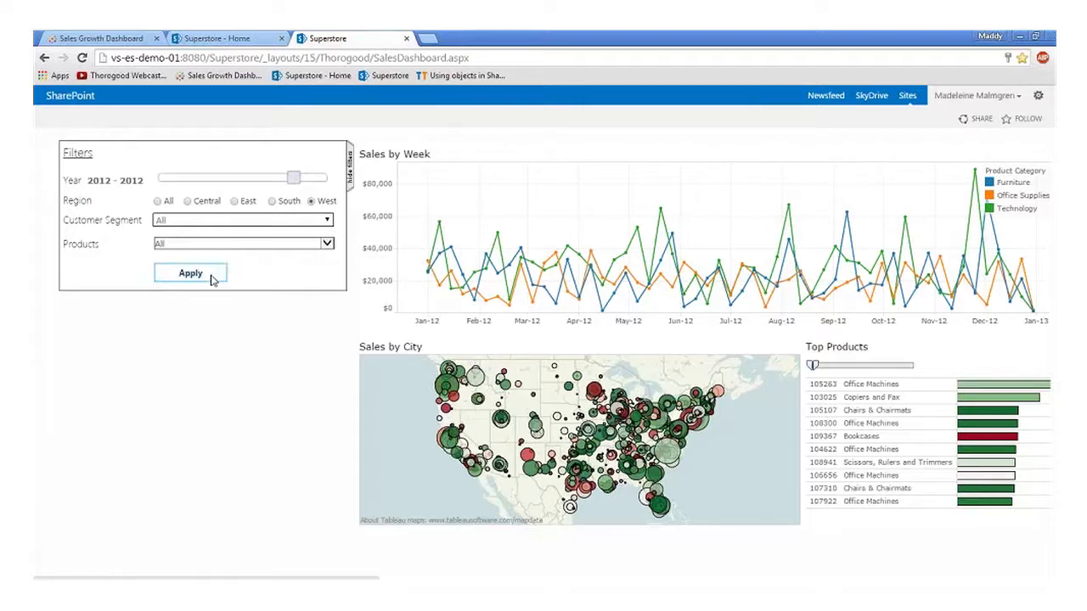
click(349, 163)
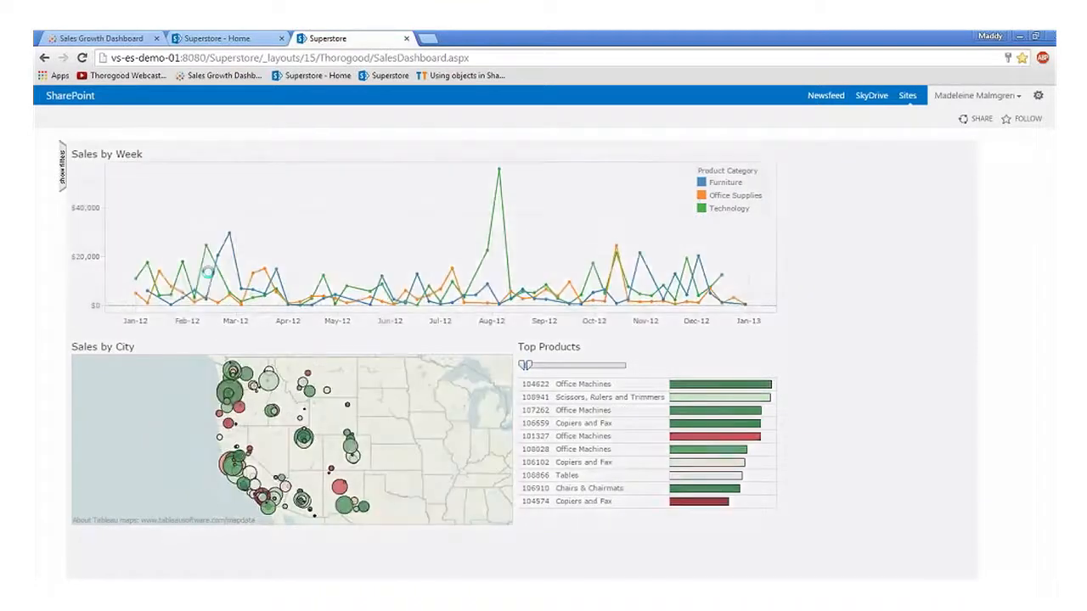
Step: Widen the Top Products range on the Superstore sales dashboard so the chart includes more products
mouse_move(211, 279)
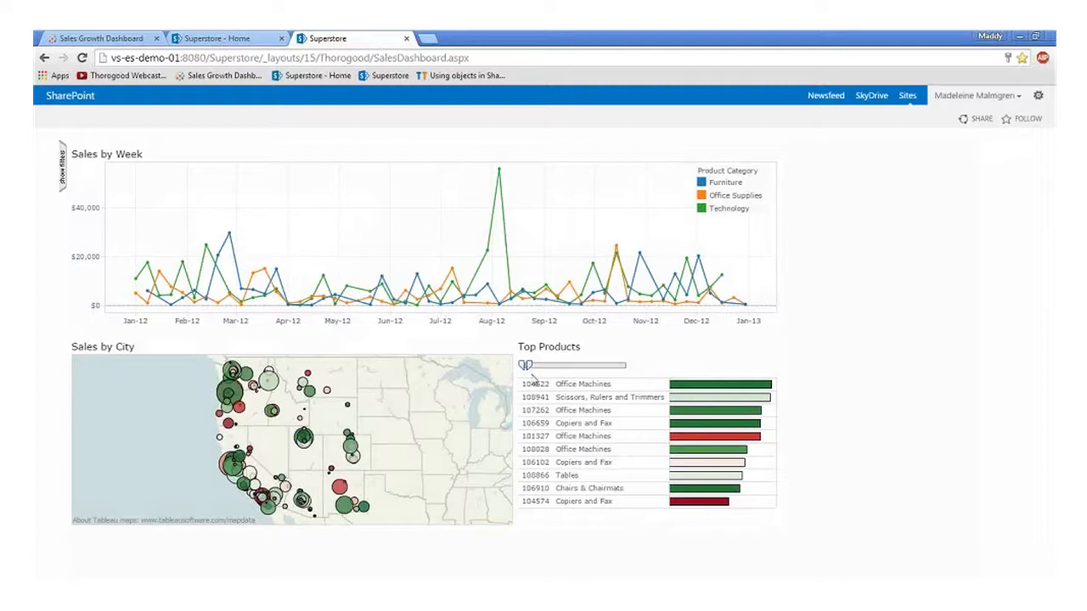
drag(527, 367, 536, 367)
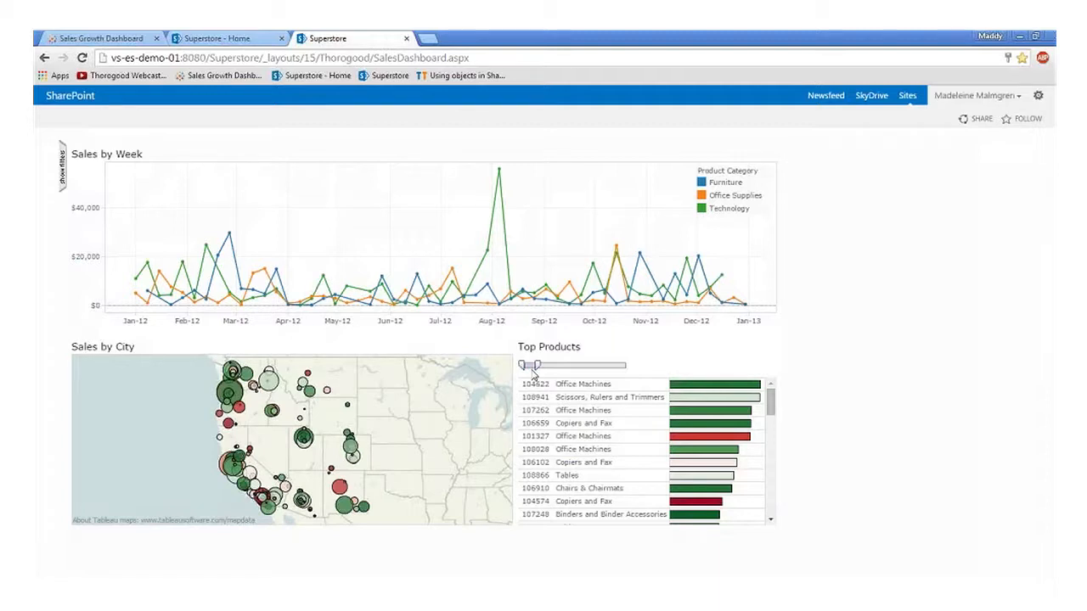
mouse_move(617, 394)
Step: Expand the dashboard's filter pane and restrict the Products filter to Furniture only, clearing all other product categories
click(64, 174)
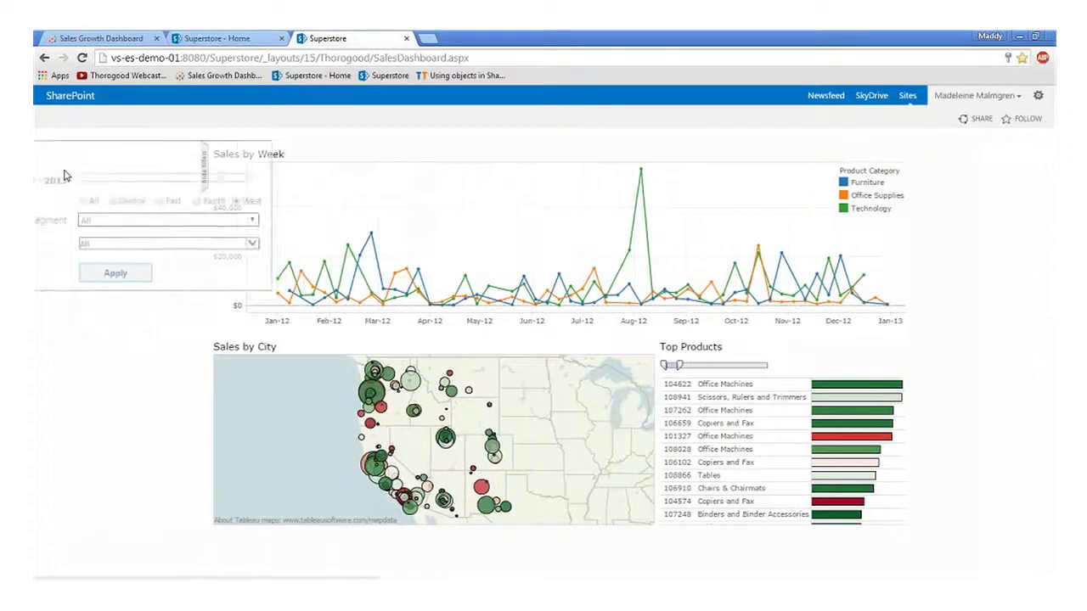
click(327, 243)
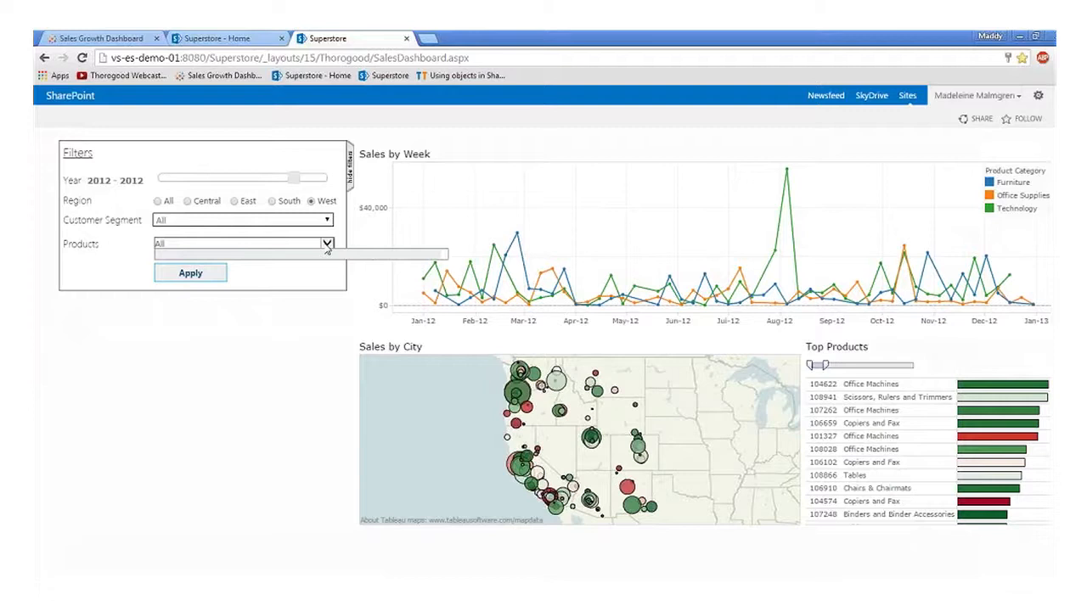
click(166, 270)
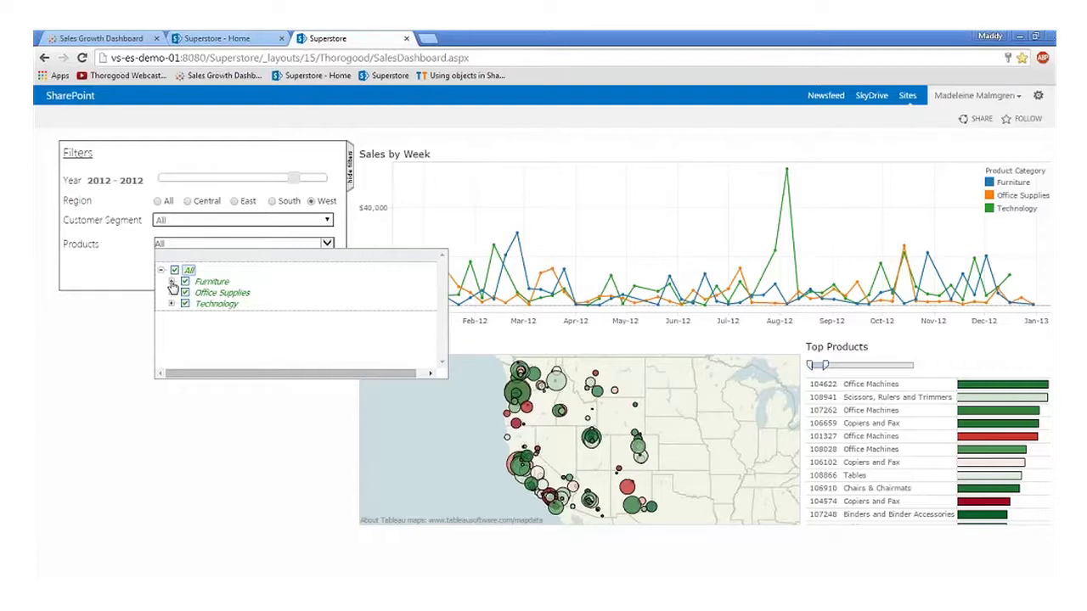
click(172, 282)
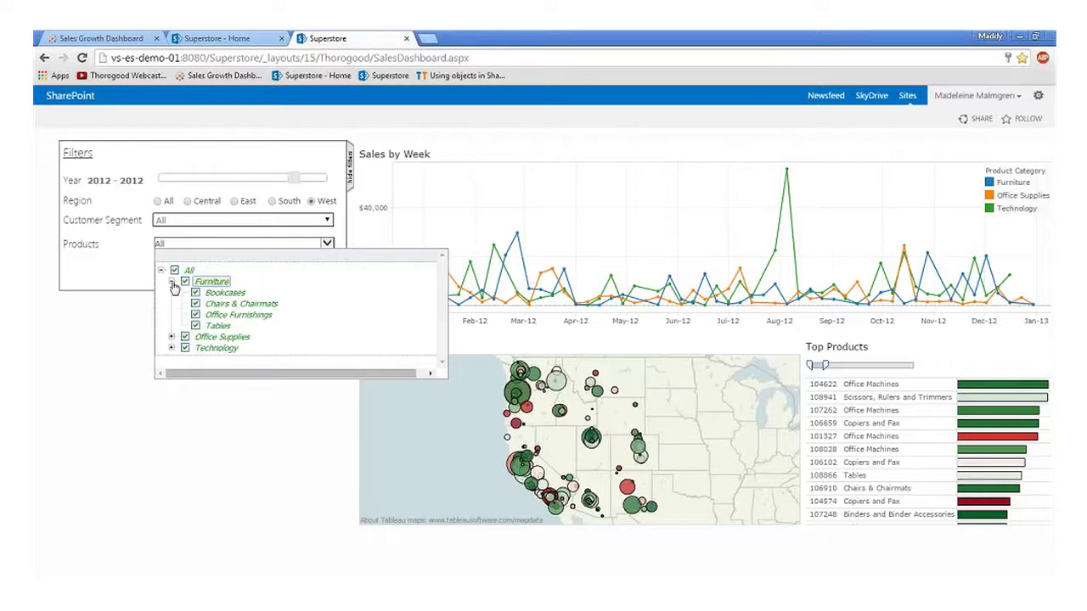
click(174, 270)
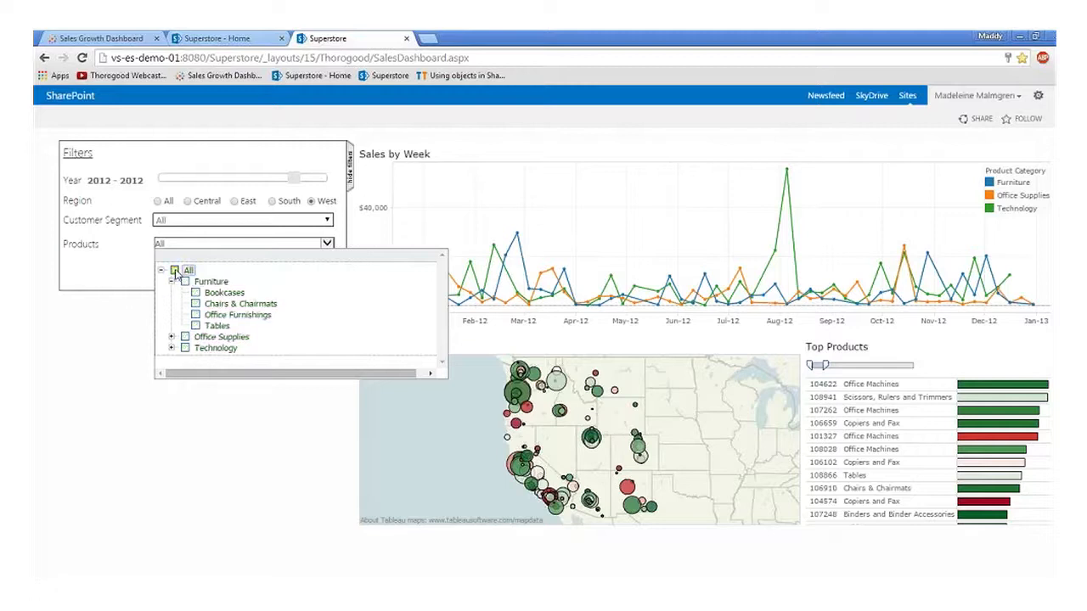
click(185, 283)
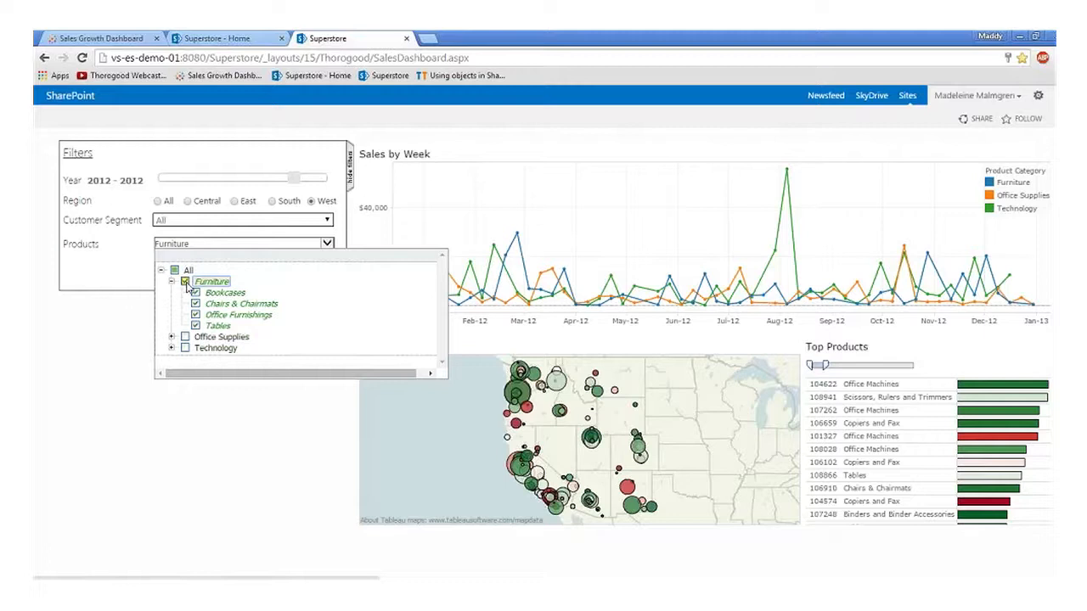
Step: Search the Products filter hierarchy for "furnit", and clear the search text
click(171, 336)
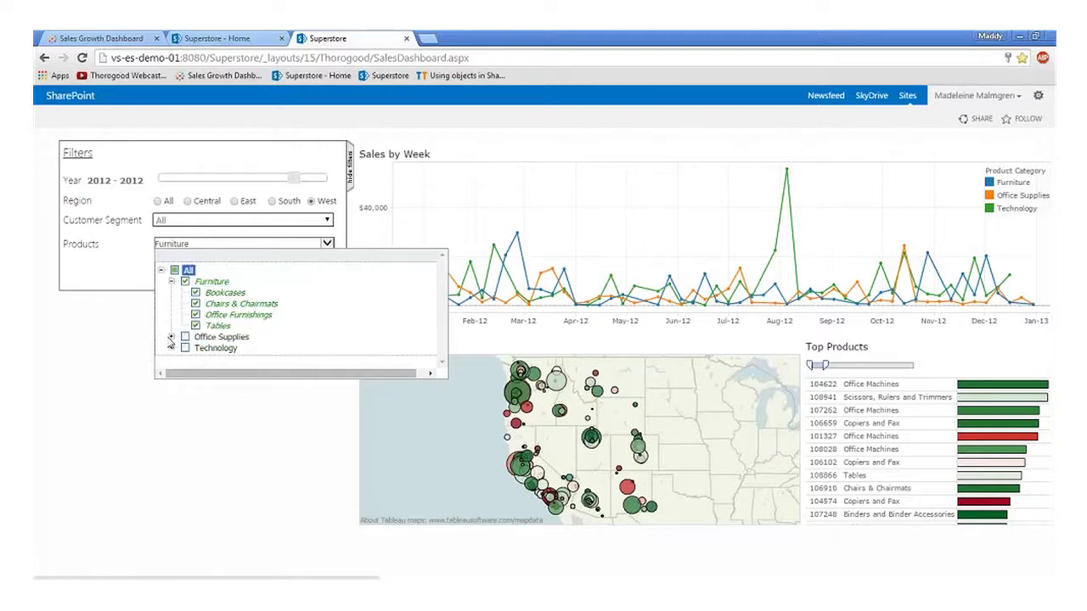
click(202, 258)
text(f)
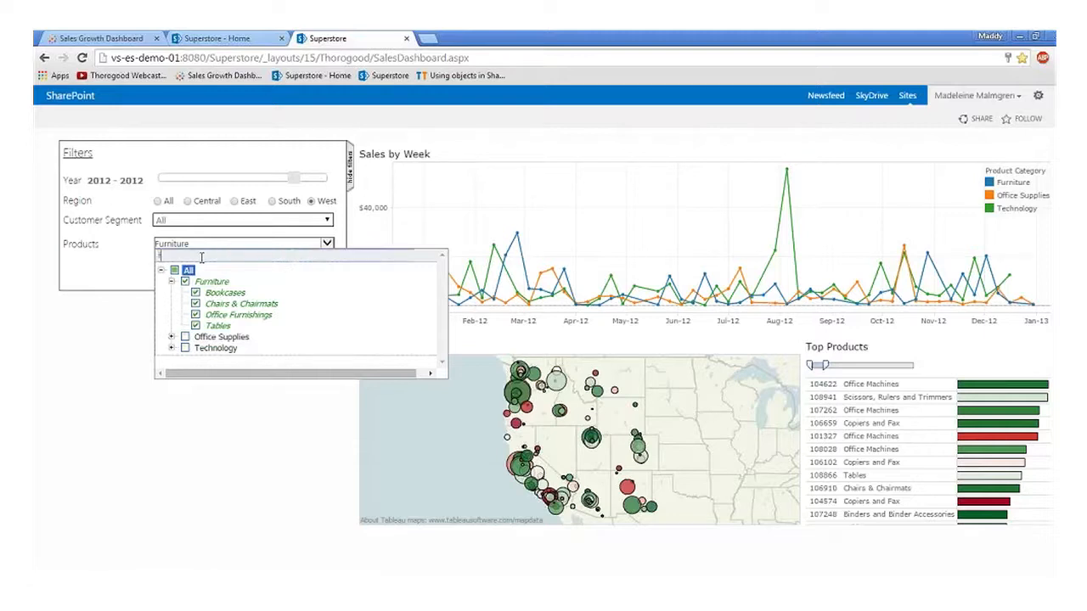
text(urnit)
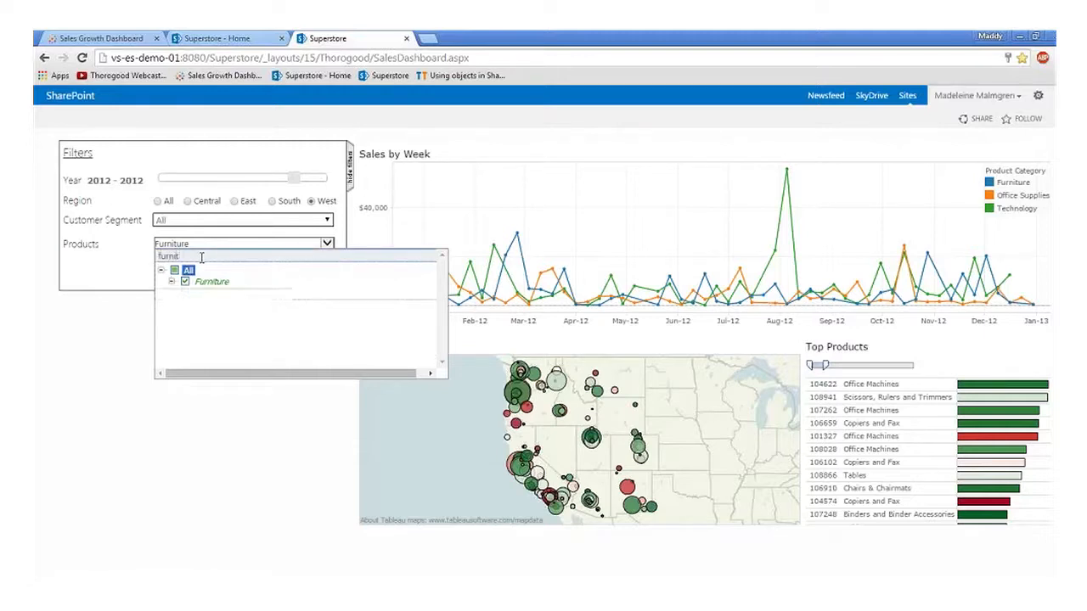
key(BackSpace)
key(BackSpace)
key(BackSpace)
key(BackSpace)
key(BackSpace)
key(BackSpace)
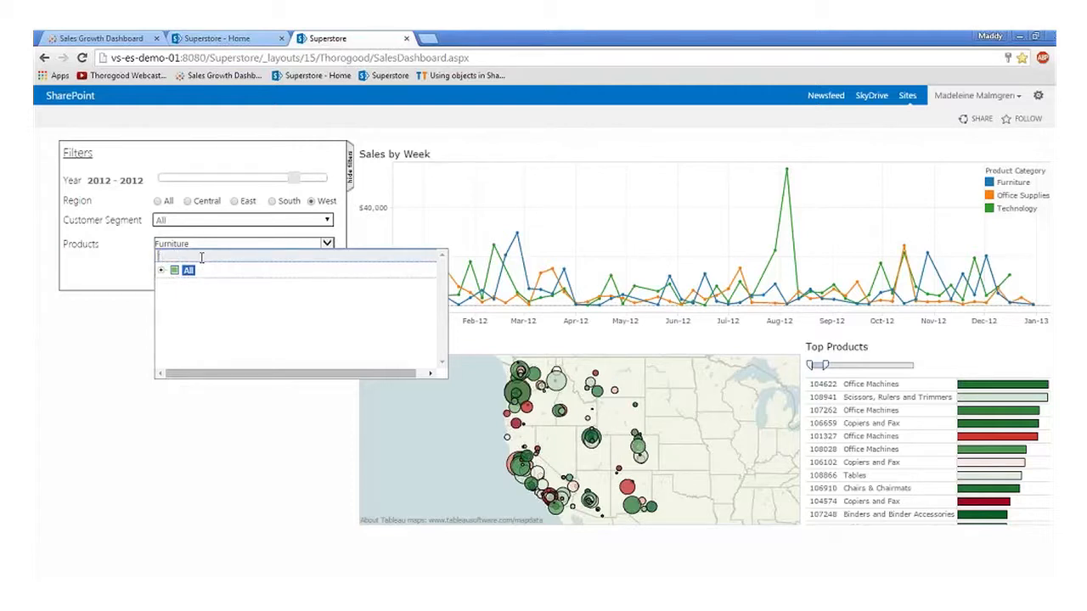
Step: Close the product list, apply the Furniture filter to the dashboard, and collapse the filter pane
click(126, 280)
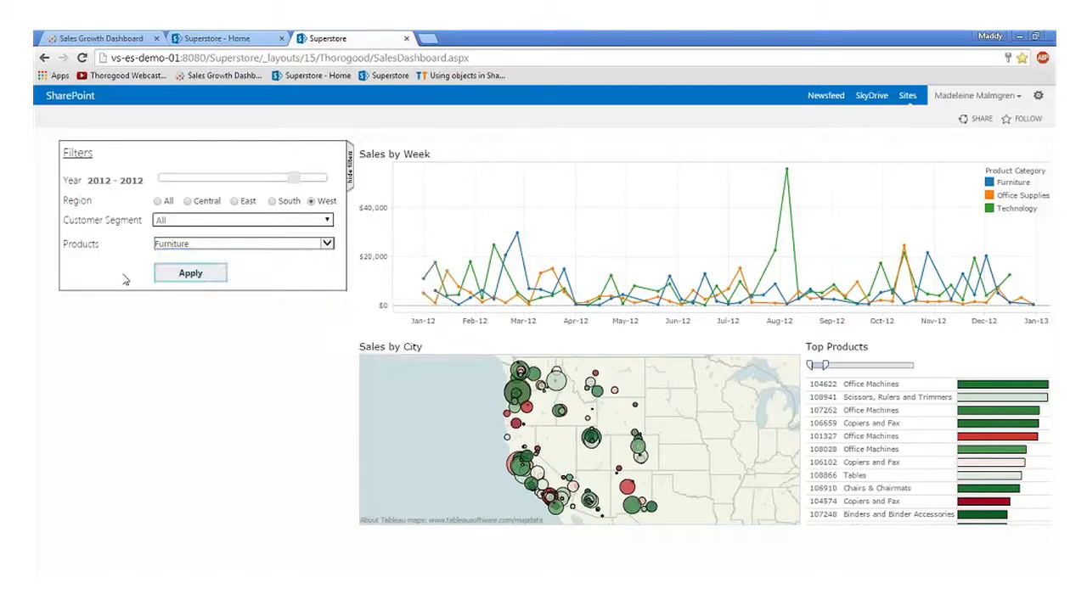
click(192, 274)
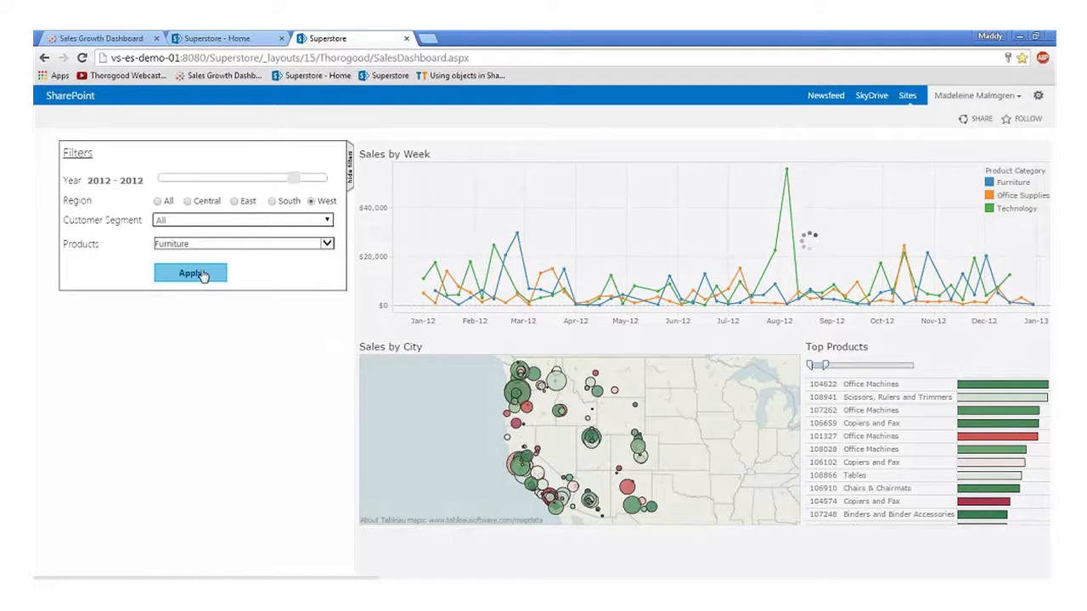
click(350, 174)
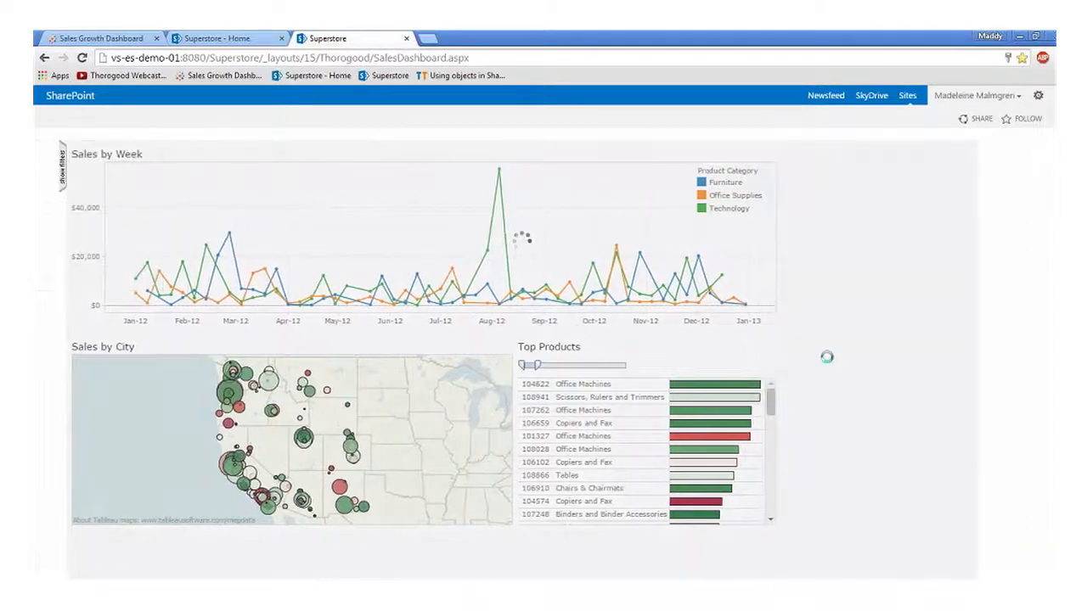